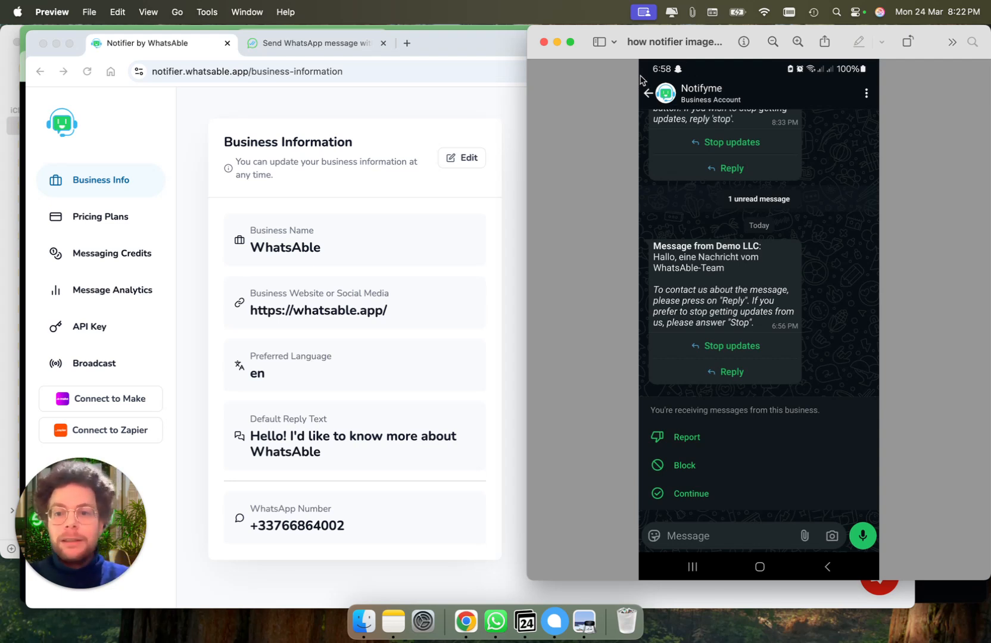
Highlight the Notifyme header, Demo LLC and the message text, then scroll whatsable.app/example
{"action": "left_click_drag", "start_coordinate": [640, 76], "coordinate": [793, 112]}
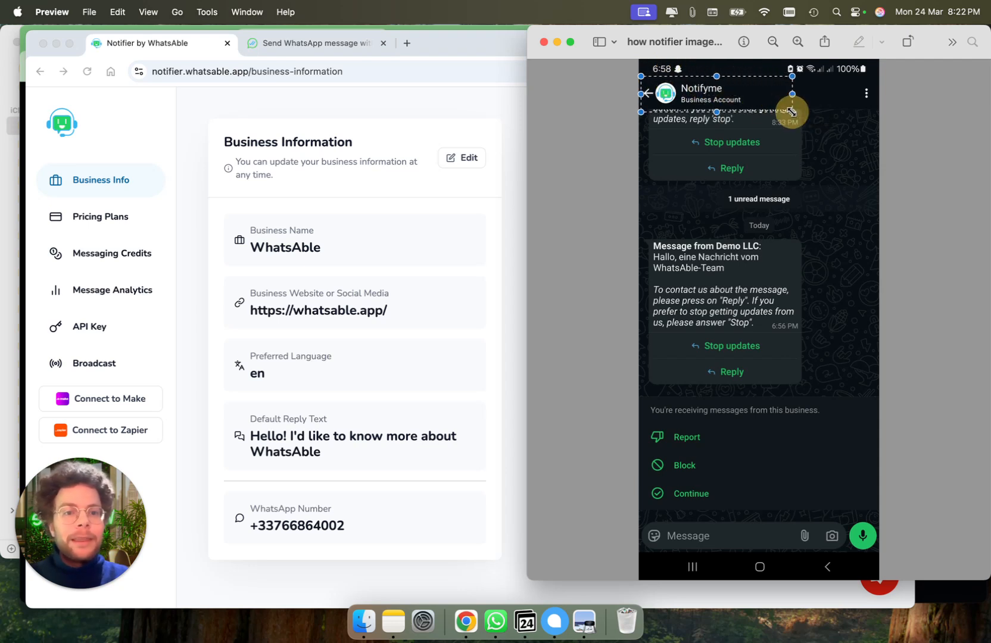
{"action": "left_click", "coordinate": [621, 142]}
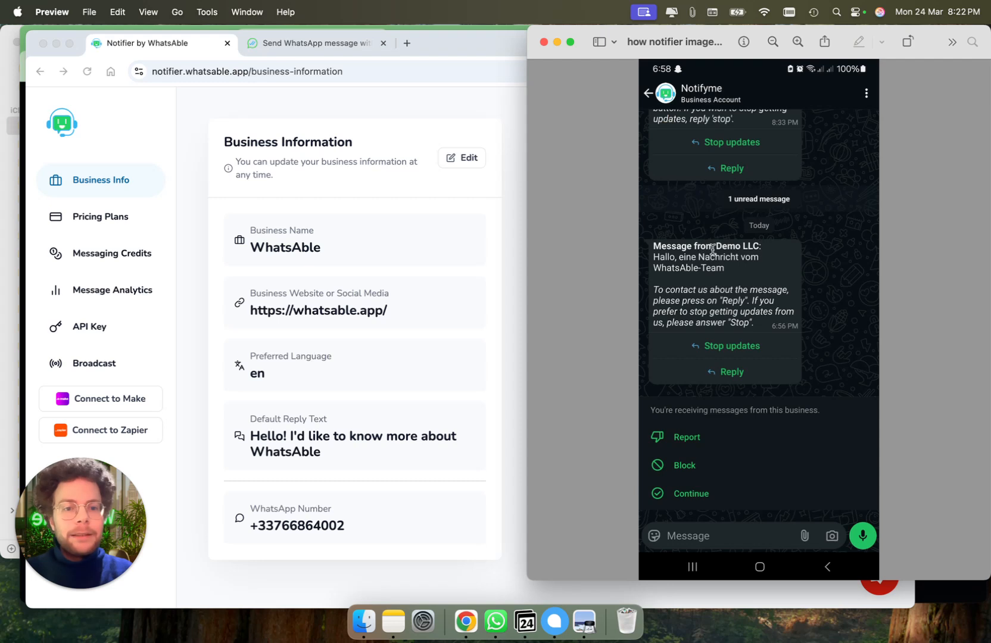
{"action": "left_click_drag", "start_coordinate": [716, 246], "coordinate": [766, 246]}
{"action": "left_click", "coordinate": [768, 249]}
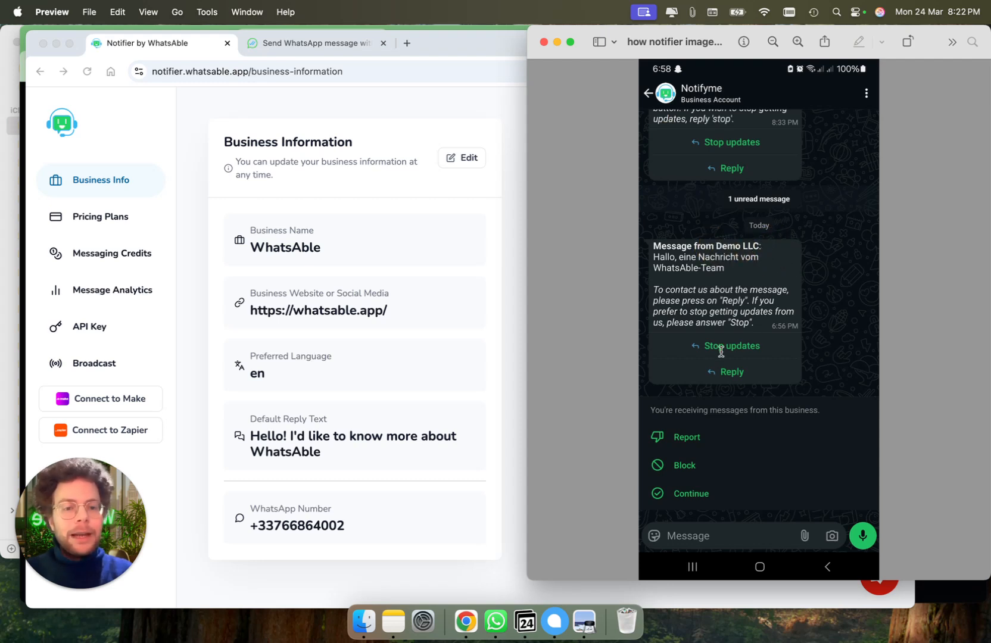
{"action": "left_click_drag", "start_coordinate": [653, 256], "coordinate": [735, 270]}
{"action": "left_click", "coordinate": [736, 270]}
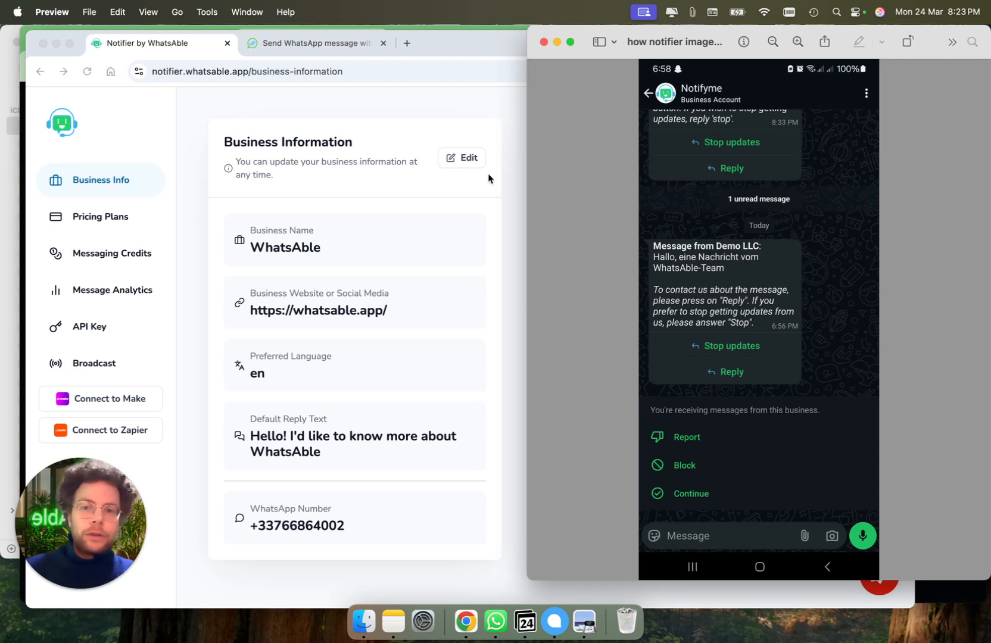
{"action": "left_click", "coordinate": [298, 42]}
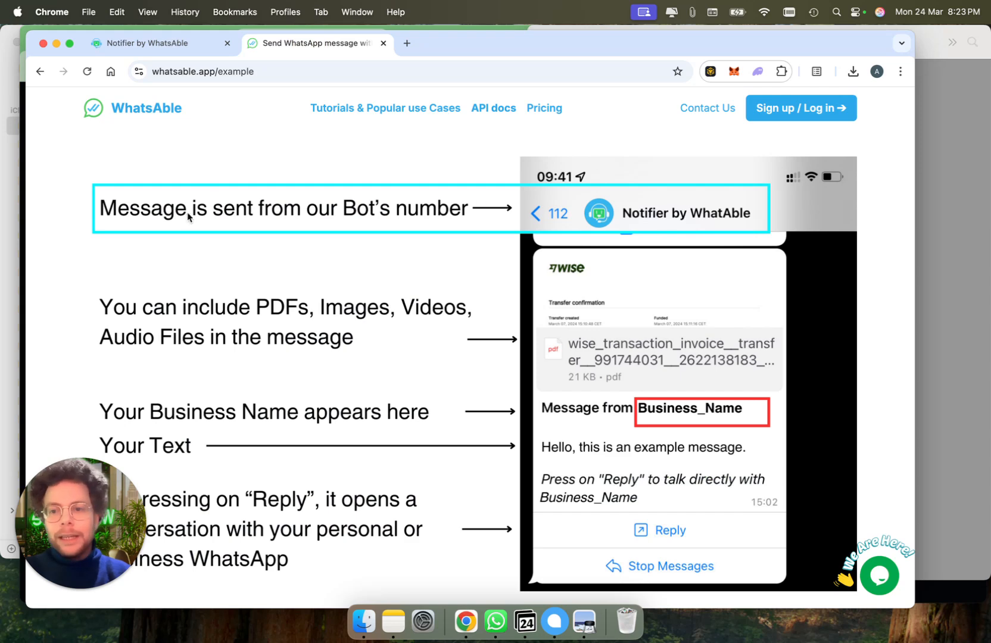
{"action": "scroll", "coordinate": [713, 226], "scroll_direction": "down", "scroll_amount": 3}
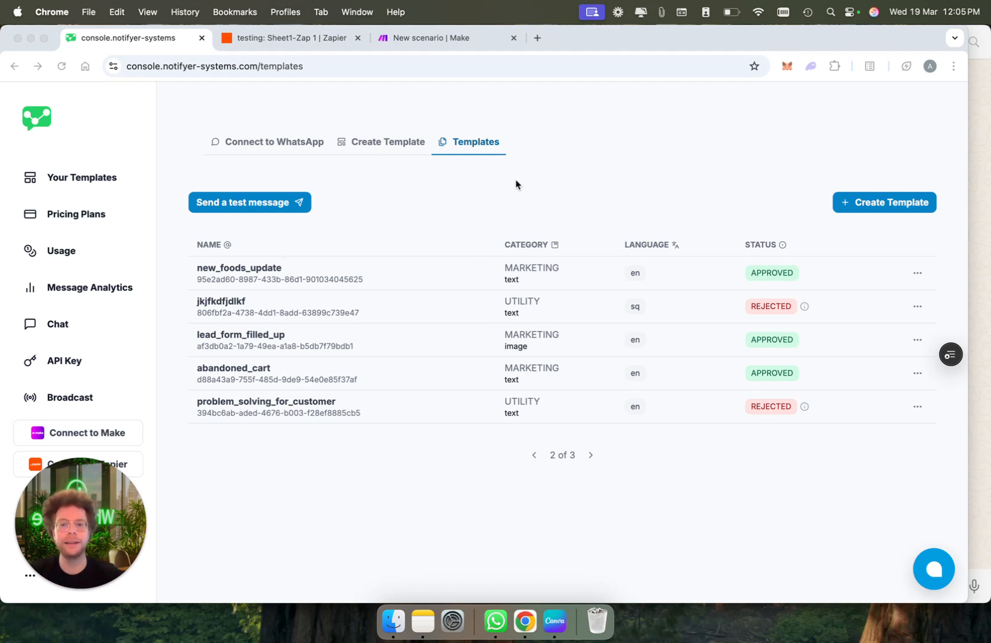
Start a new template and set its Template Type to Document
{"action": "left_click", "coordinate": [372, 141]}
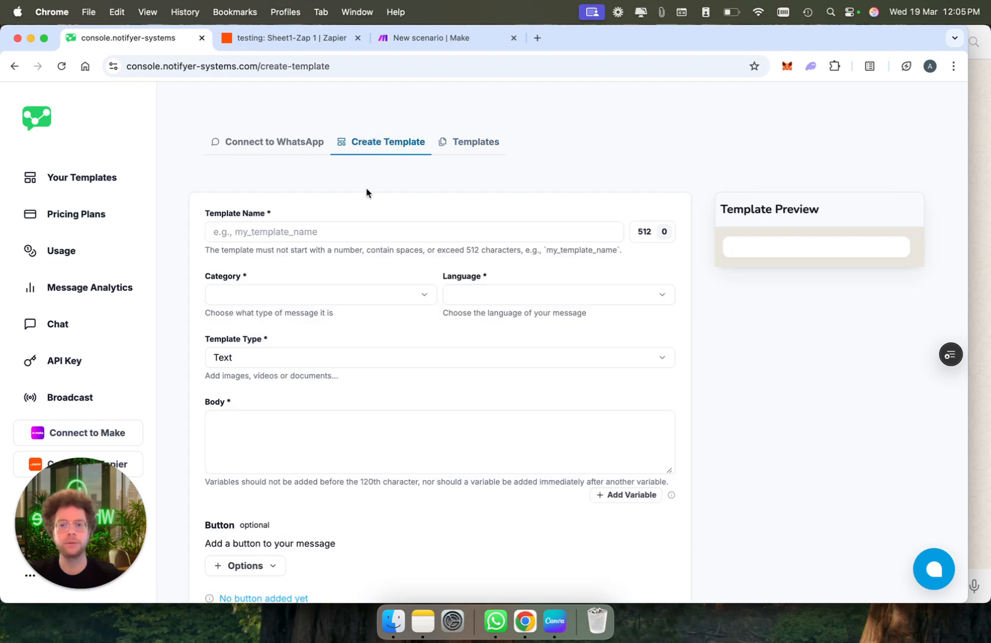
{"action": "scroll", "coordinate": [522, 322], "scroll_direction": "down", "scroll_amount": 2}
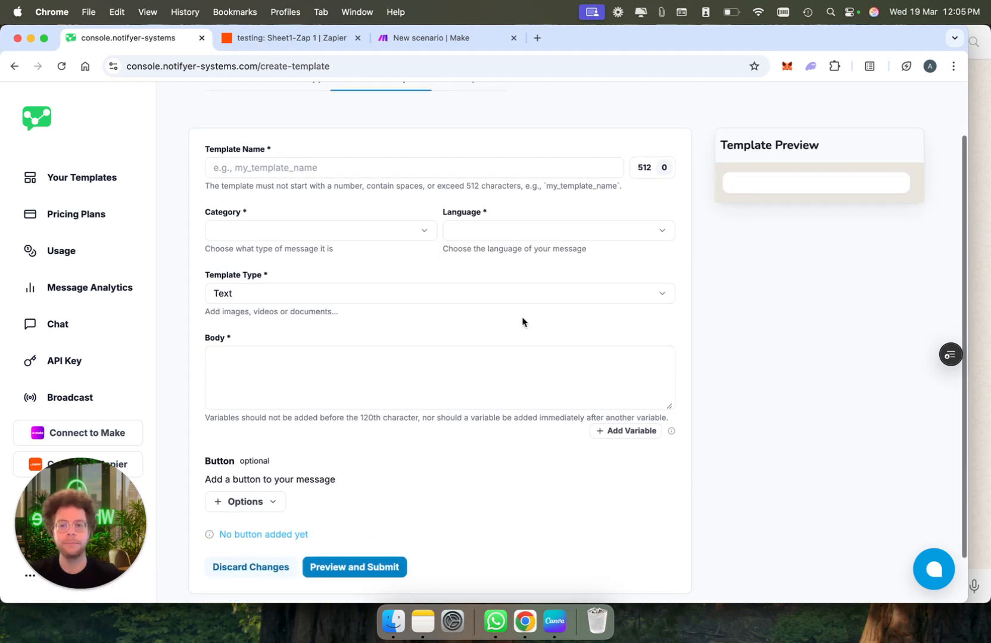
{"action": "left_click", "coordinate": [377, 302]}
{"action": "left_click", "coordinate": [376, 341]}
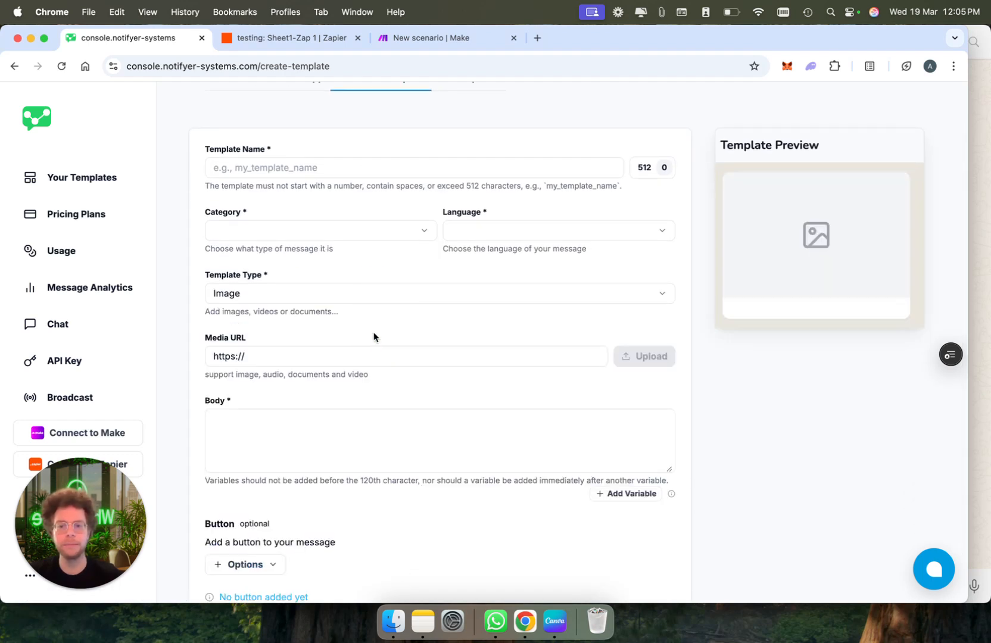
{"action": "left_click", "coordinate": [387, 288]}
{"action": "left_click", "coordinate": [392, 363]}
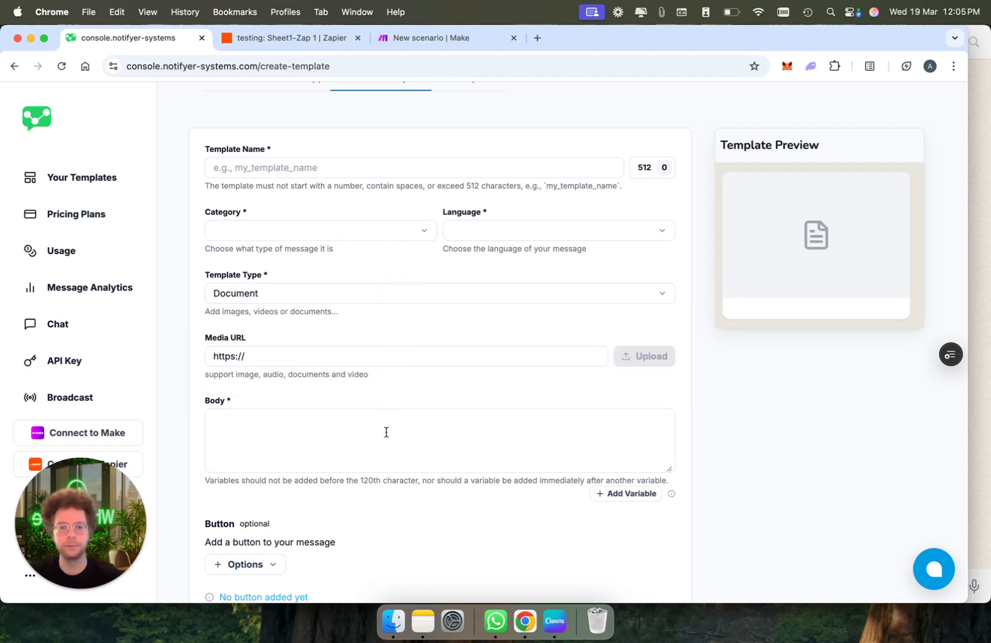
Type the body 'Hi, we have a special offer' and place variable {{1}} right after Hi
{"action": "left_click", "coordinate": [323, 440]}
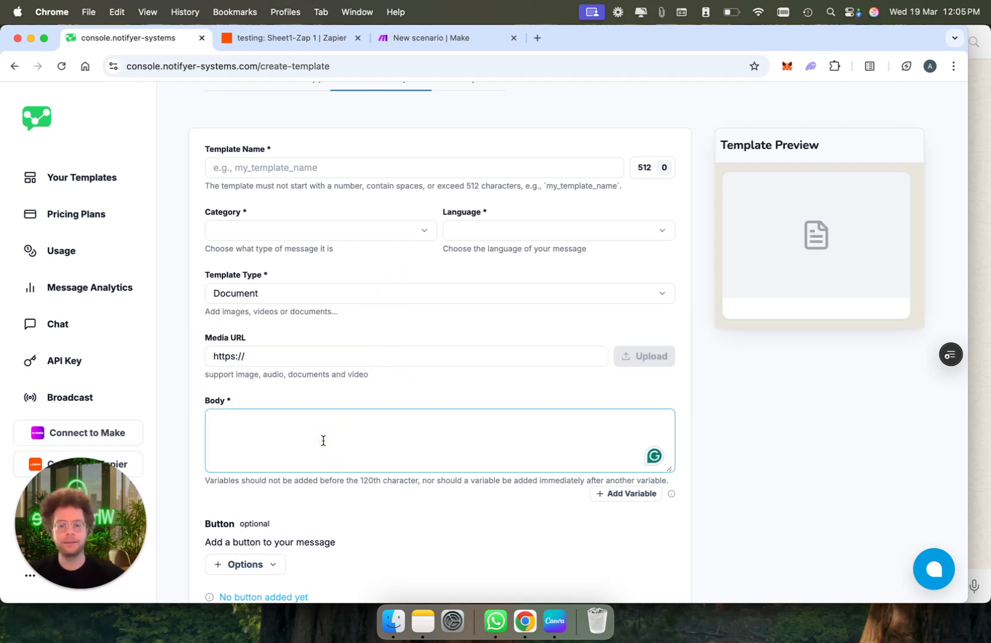
{"action": "type", "text": "Hi, we have a special offer"}
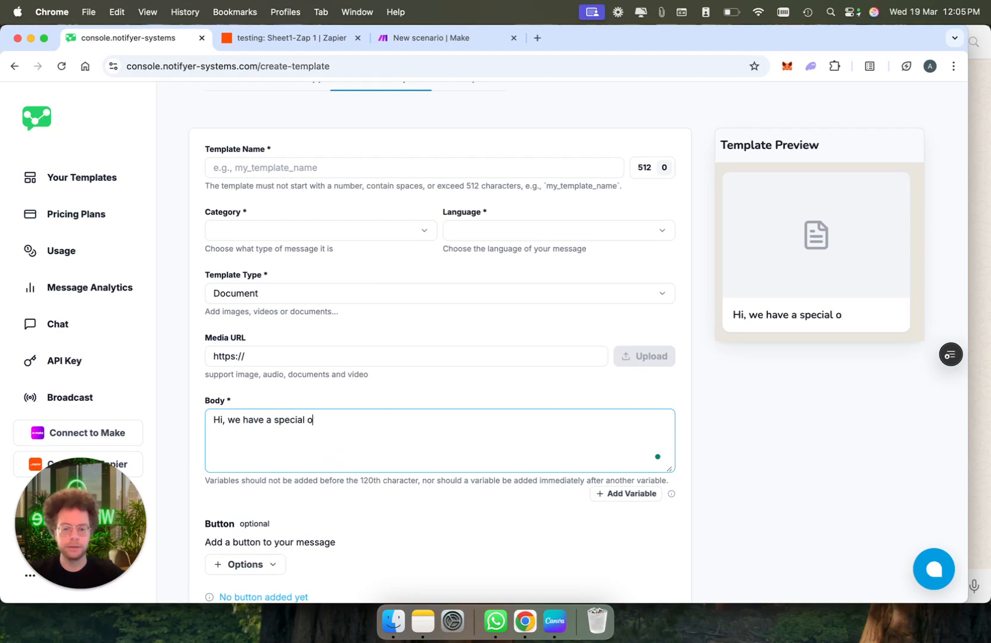
{"action": "left_click", "coordinate": [223, 420]}
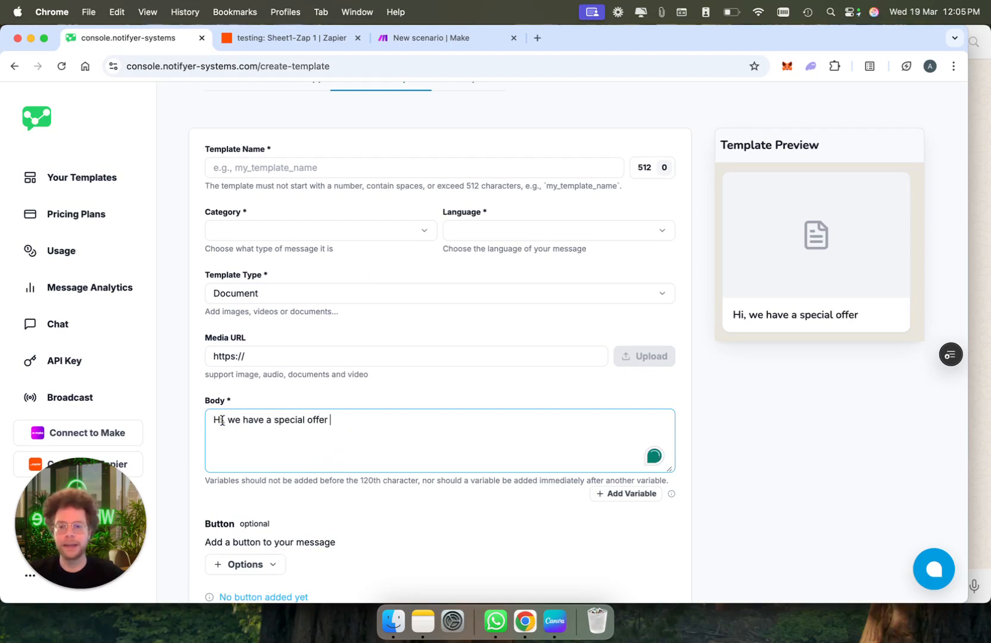
{"action": "left_click", "coordinate": [630, 494]}
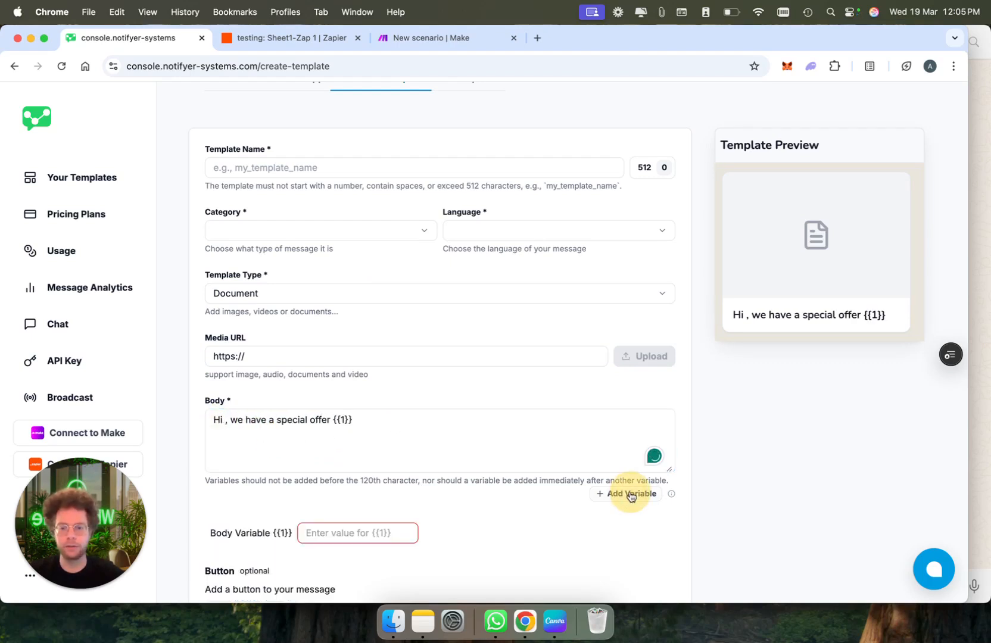
{"action": "left_click_drag", "start_coordinate": [361, 421], "coordinate": [332, 420]}
{"action": "key", "text": "super+c"}
{"action": "key", "text": "BackSpace"}
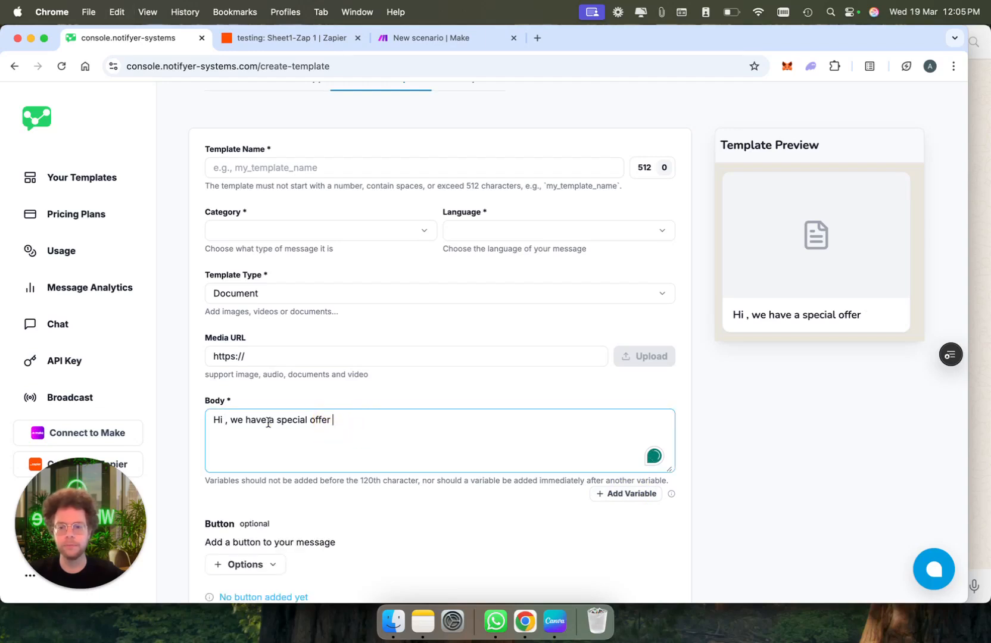
{"action": "left_click", "coordinate": [224, 418]}
{"action": "key", "text": "super+v"}
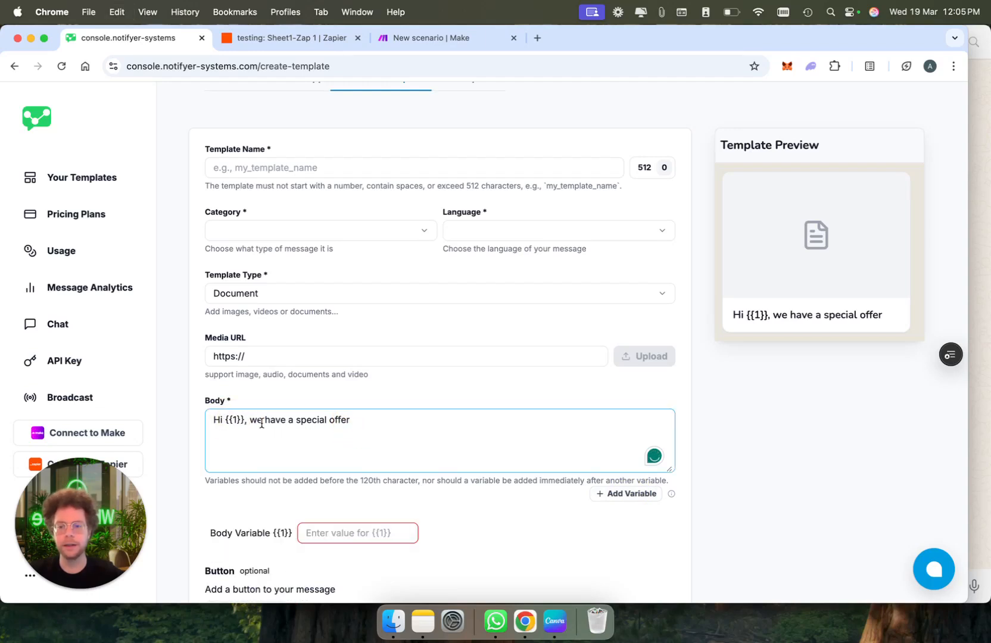
Move 'we have a special offer' to a new line and end the body with 'for {{2}}'
{"action": "left_click", "coordinate": [250, 420]}
{"action": "key", "text": "Return"}
{"action": "left_click", "coordinate": [322, 428]}
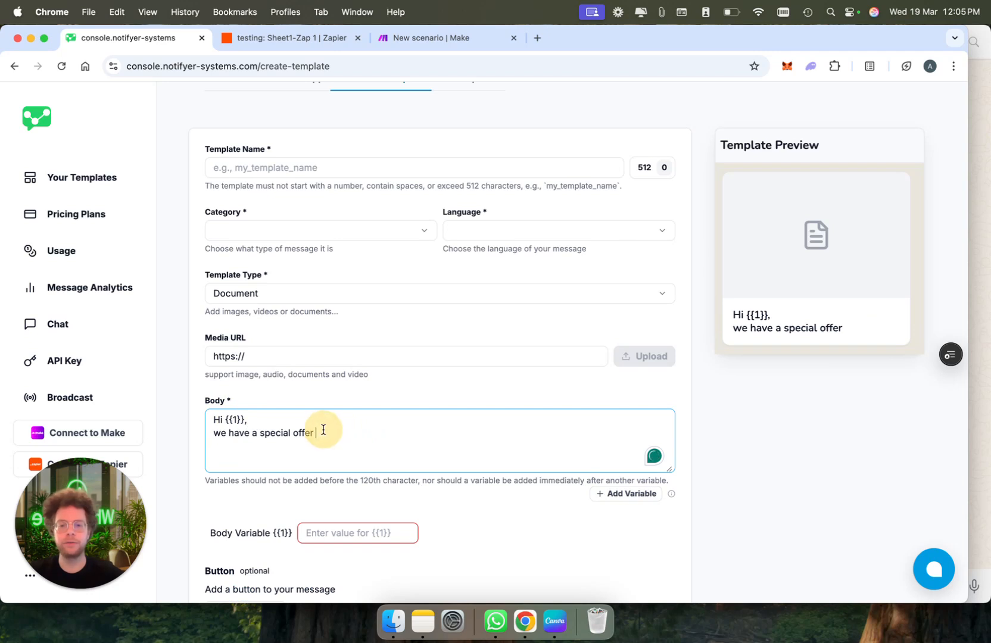
{"action": "type", "text": "for"}
{"action": "left_click", "coordinate": [633, 496]}
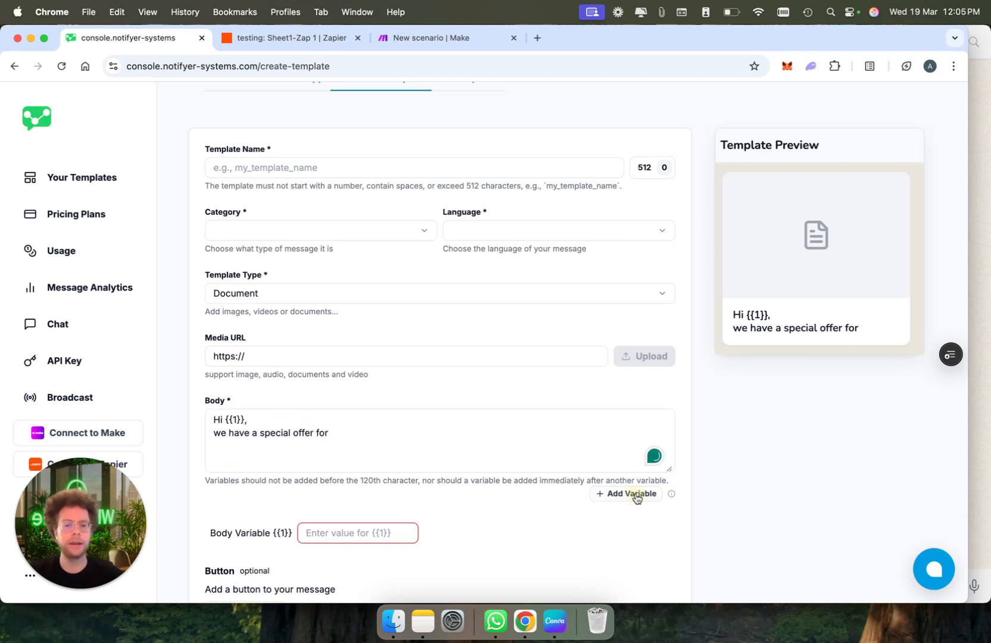
{"action": "scroll", "coordinate": [450, 428], "scroll_direction": "down", "scroll_amount": 4}
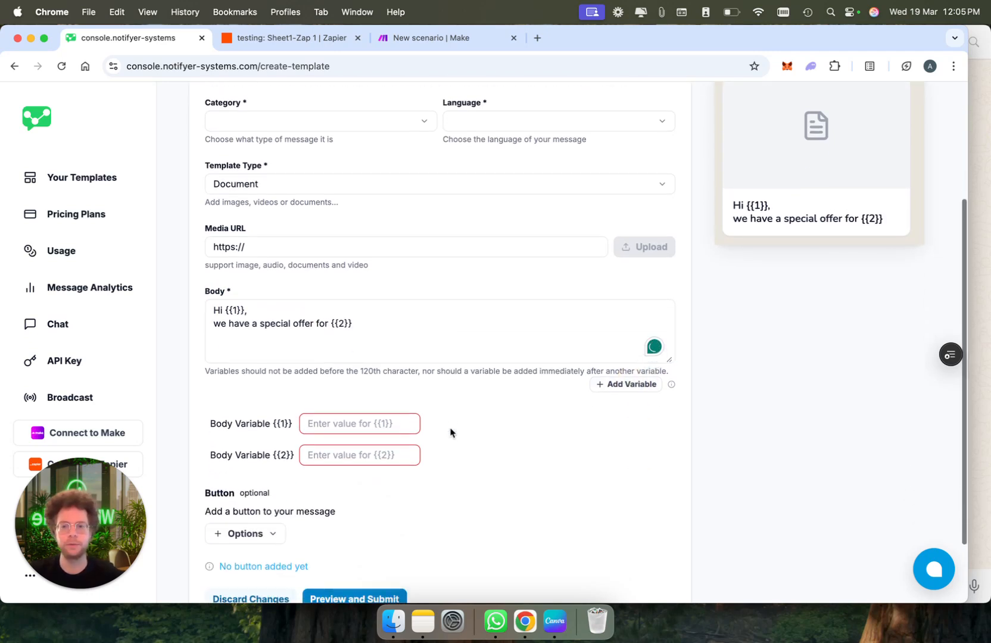
{"action": "scroll", "coordinate": [417, 247], "scroll_direction": "down", "scroll_amount": 2}
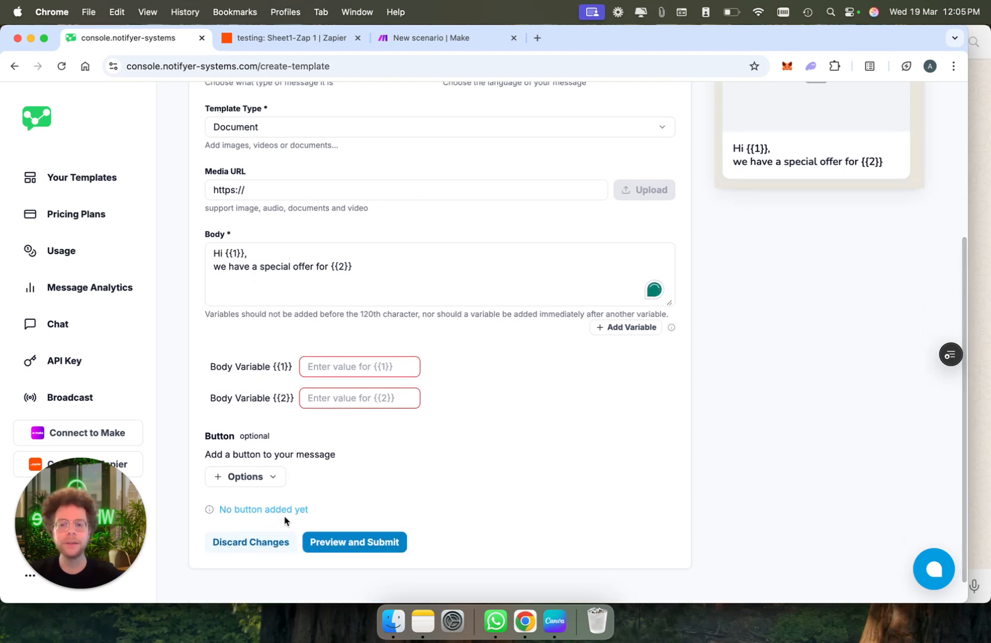
Add a quick reply button labelled 'I want to know more'
{"action": "left_click", "coordinate": [249, 476]}
{"action": "left_click", "coordinate": [267, 512]}
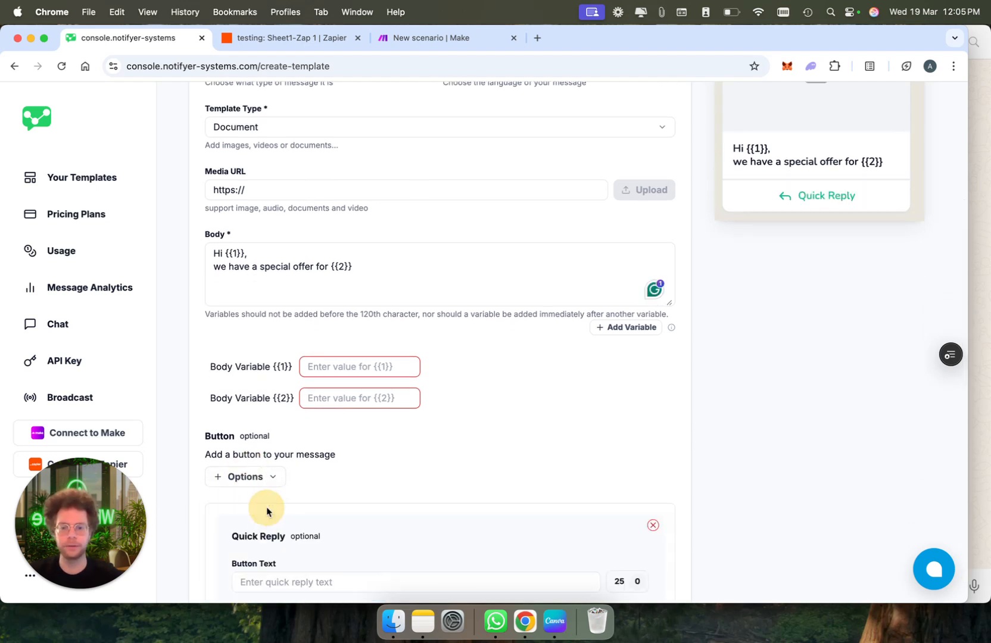
{"action": "scroll", "coordinate": [298, 535], "scroll_direction": "down", "scroll_amount": 1}
{"action": "left_click", "coordinate": [314, 565]}
{"action": "type", "text": "I'm"}
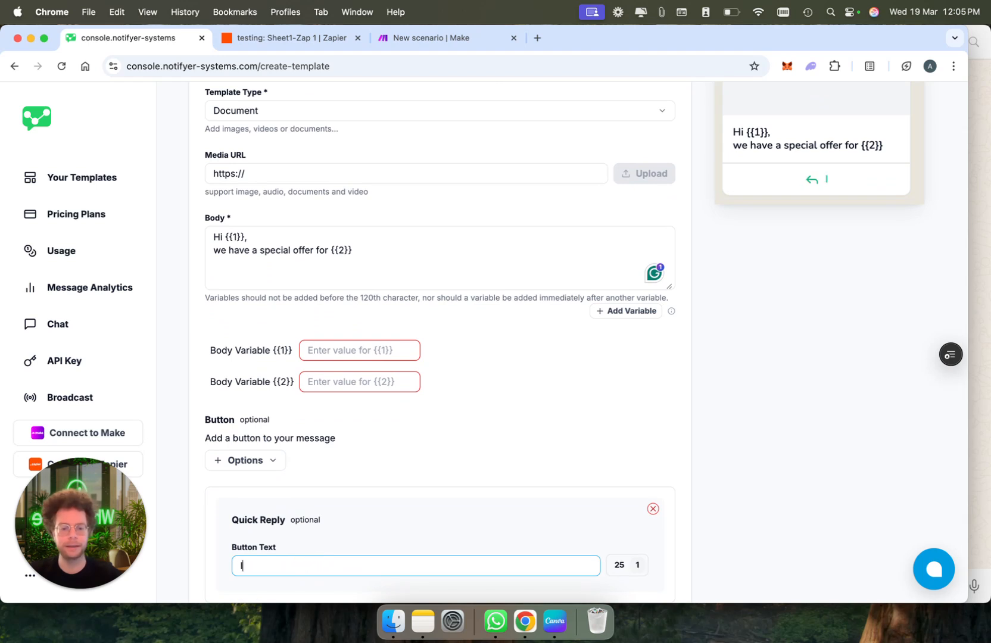
{"action": "key", "text": "BackSpace"}
{"action": "key", "text": "BackSpace"}
{"action": "key", "text": "BackSpace"}
{"action": "type", "text": "wa"}
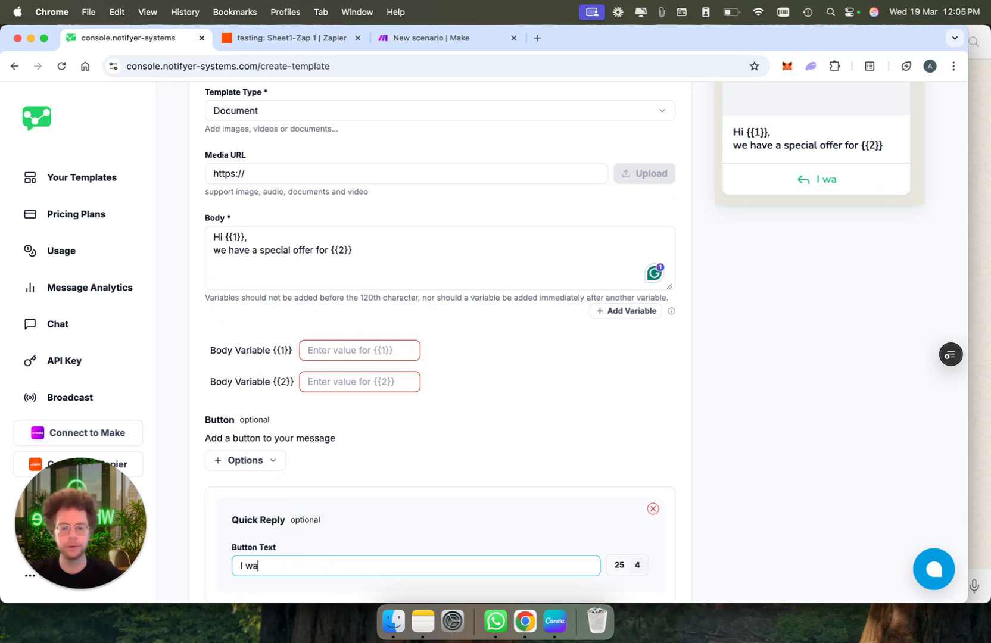
{"action": "type", "text": "nt to know more"}
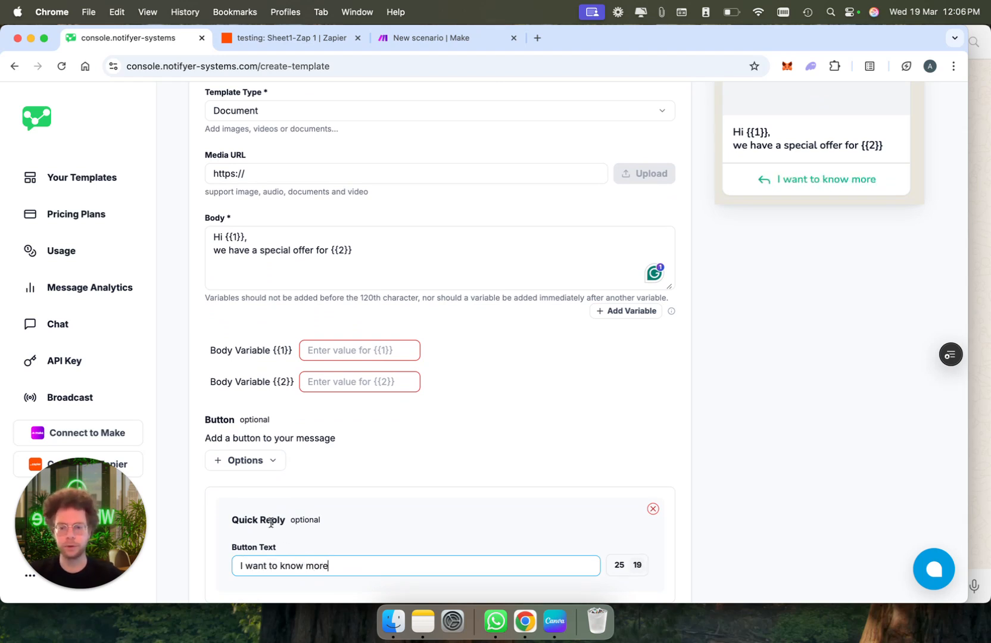
Add a Visit Website button labelled 'Buy now'
{"action": "left_click", "coordinate": [240, 467]}
{"action": "left_click", "coordinate": [309, 519]}
{"action": "scroll", "coordinate": [344, 483], "scroll_direction": "down", "scroll_amount": 5}
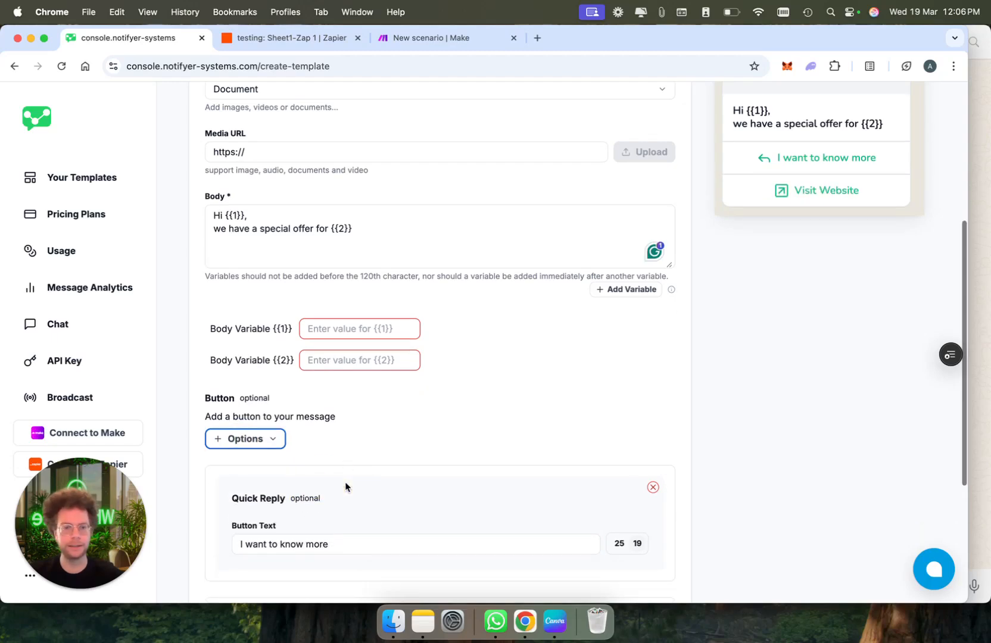
{"action": "left_click", "coordinate": [284, 449]}
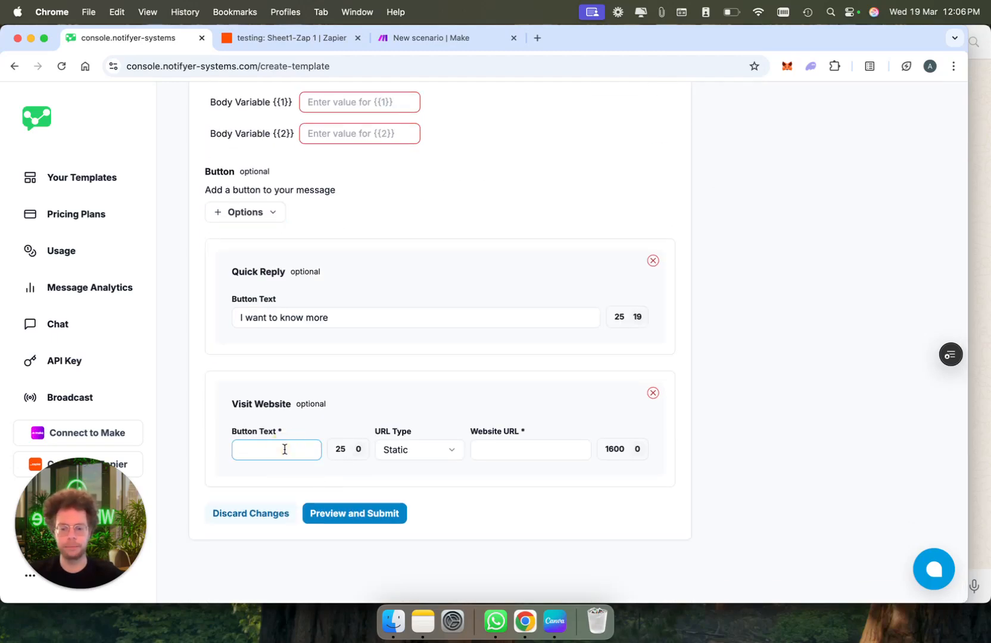
{"action": "type", "text": "Buy now"}
{"action": "scroll", "coordinate": [535, 307], "scroll_direction": "up", "scroll_amount": 6}
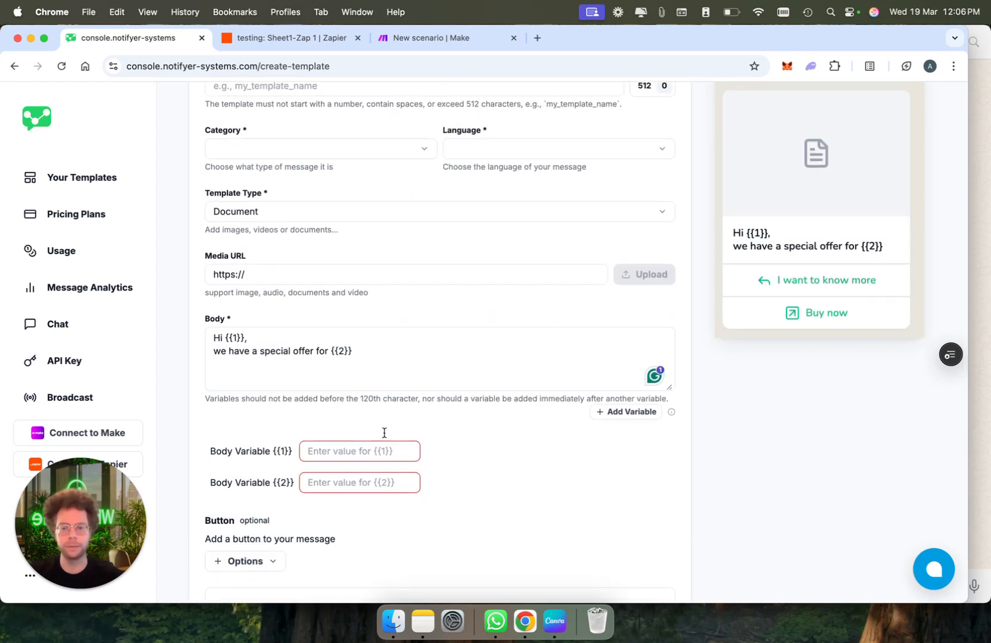
{"action": "scroll", "coordinate": [384, 433], "scroll_direction": "down", "scroll_amount": 4}
{"action": "scroll", "coordinate": [403, 453], "scroll_direction": "down", "scroll_amount": 2}
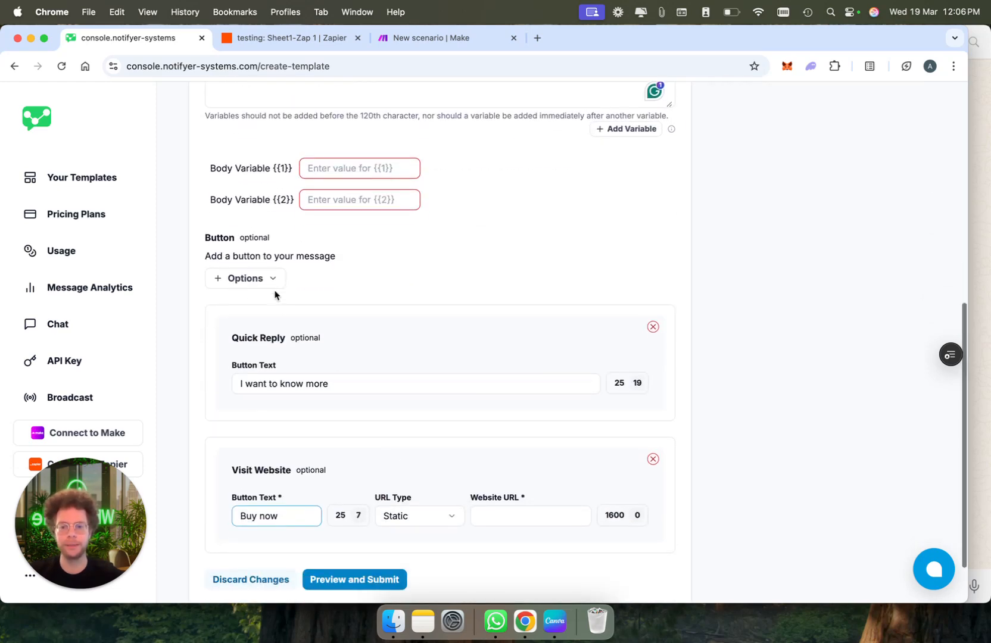
Add a Call Phone Number button
{"action": "left_click", "coordinate": [261, 280]}
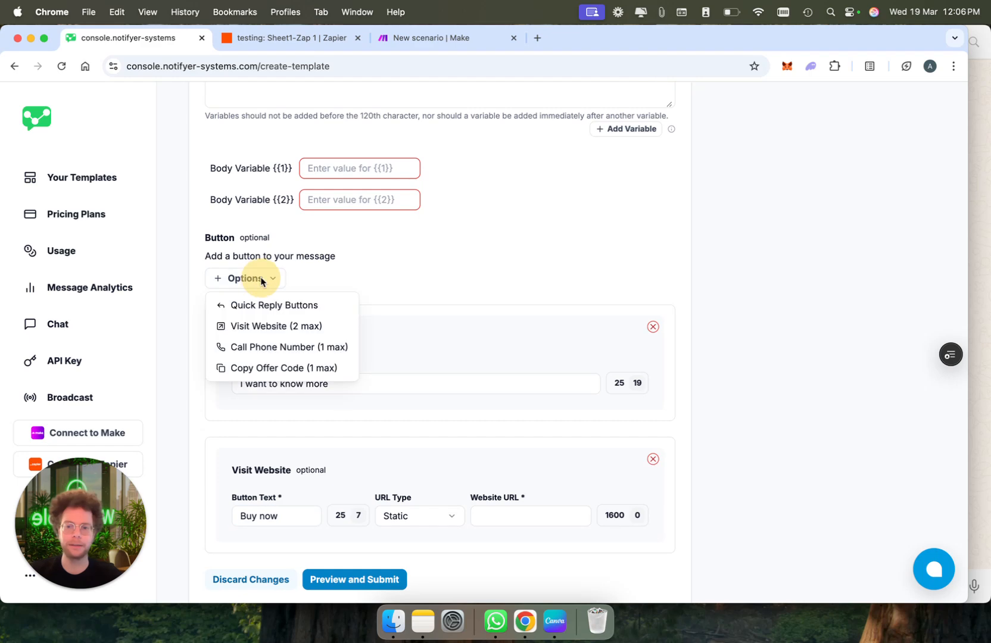
{"action": "left_click", "coordinate": [321, 347]}
{"action": "scroll", "coordinate": [648, 290], "scroll_direction": "up", "scroll_amount": 5}
{"action": "scroll", "coordinate": [648, 293], "scroll_direction": "down", "scroll_amount": 7}
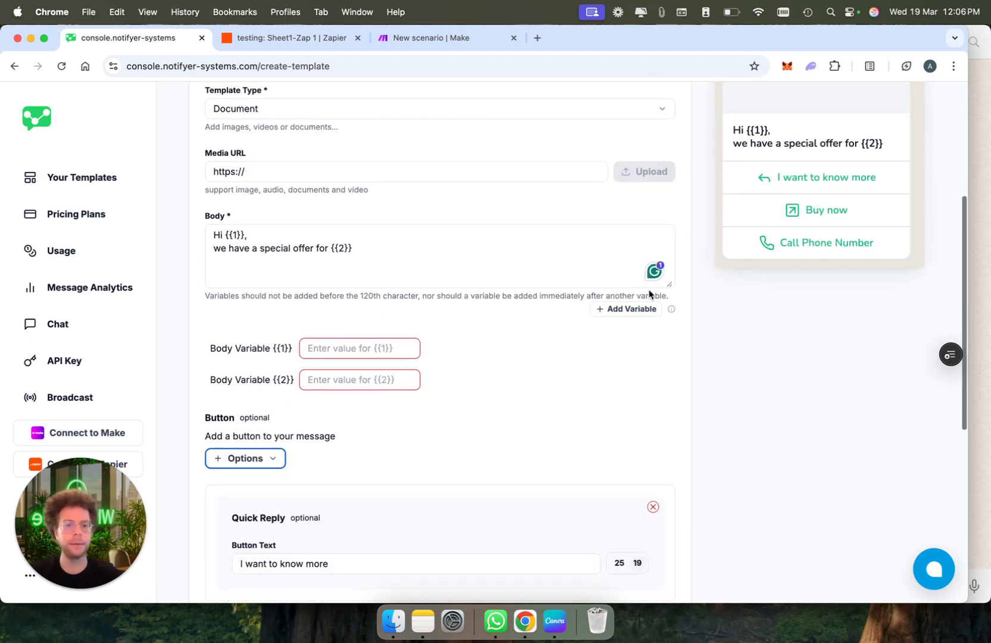
Add a Copy offer code button and scroll back to the top of the form
{"action": "left_click", "coordinate": [341, 215]}
{"action": "left_click", "coordinate": [249, 200]}
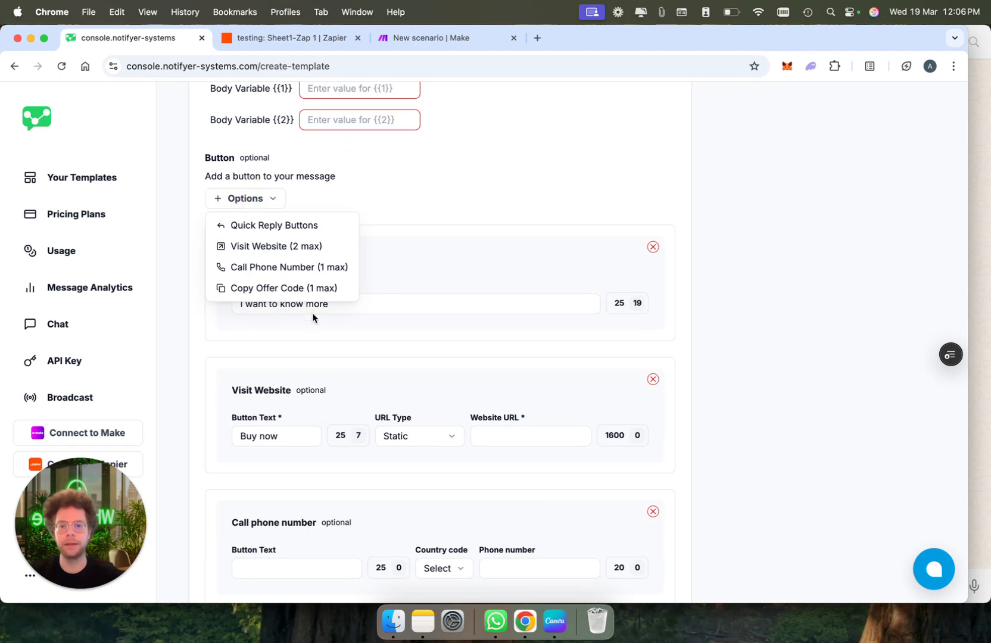
{"action": "left_click", "coordinate": [310, 290]}
{"action": "scroll", "coordinate": [376, 353], "scroll_direction": "down", "scroll_amount": 1}
{"action": "scroll", "coordinate": [378, 354], "scroll_direction": "up", "scroll_amount": 3}
{"action": "scroll", "coordinate": [378, 353], "scroll_direction": "up", "scroll_amount": 4}
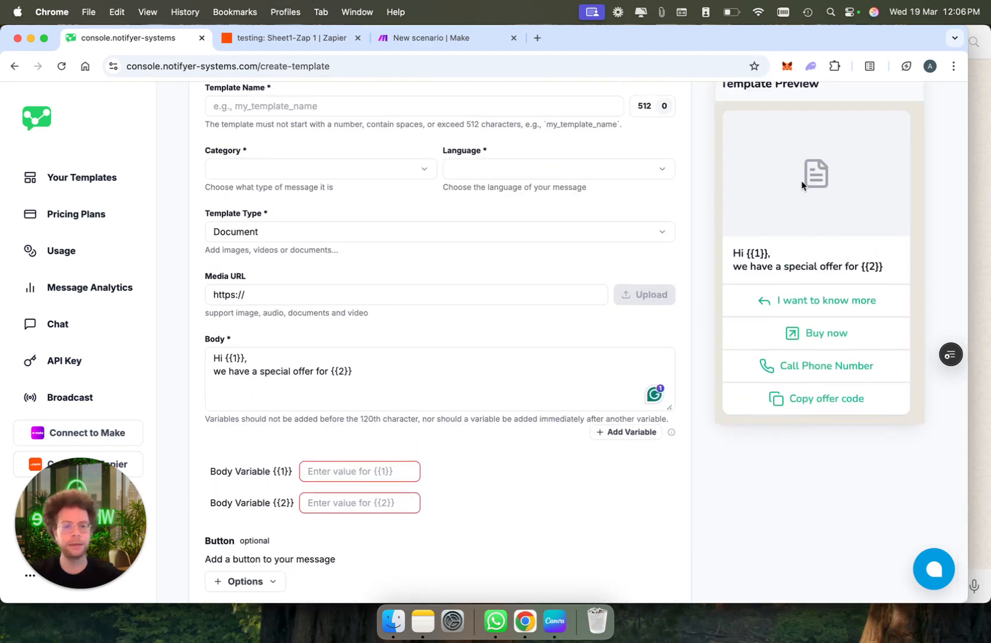
{"action": "scroll", "coordinate": [447, 466], "scroll_direction": "down", "scroll_amount": 6}
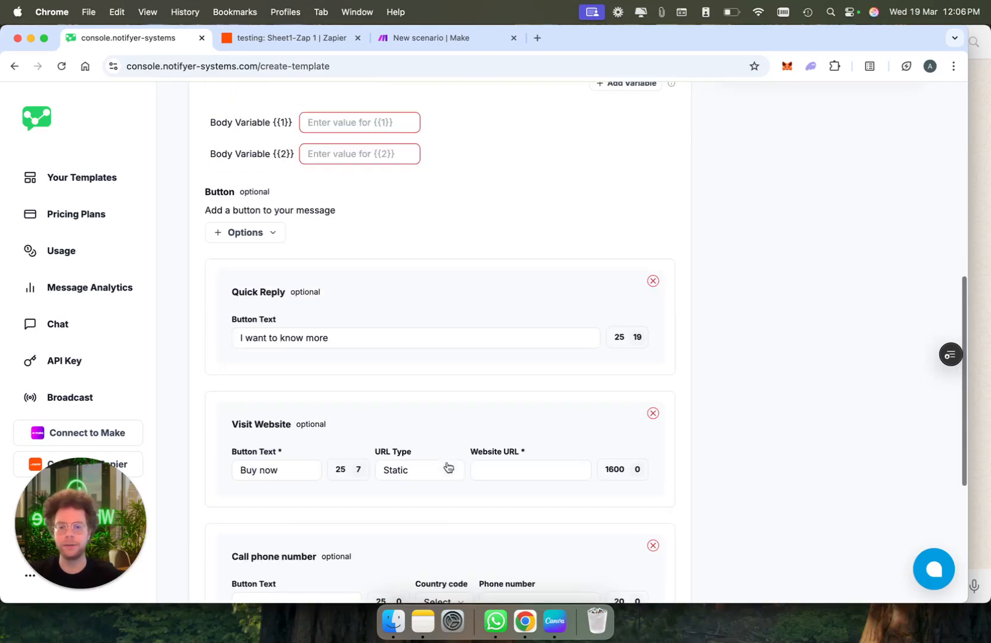
{"action": "scroll", "coordinate": [447, 466], "scroll_direction": "up", "scroll_amount": 1}
{"action": "scroll", "coordinate": [334, 297], "scroll_direction": "up", "scroll_amount": 6}
{"action": "scroll", "coordinate": [334, 298], "scroll_direction": "up", "scroll_amount": 2}
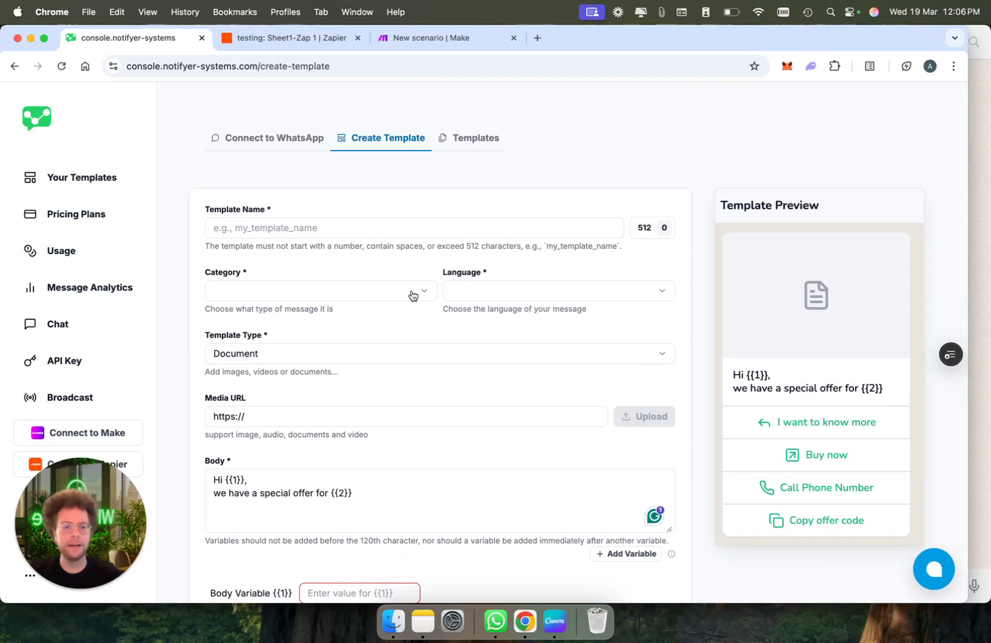
Page through the saved templates, preview lead_form_filled_up, and close the preview
{"action": "left_click", "coordinate": [470, 145]}
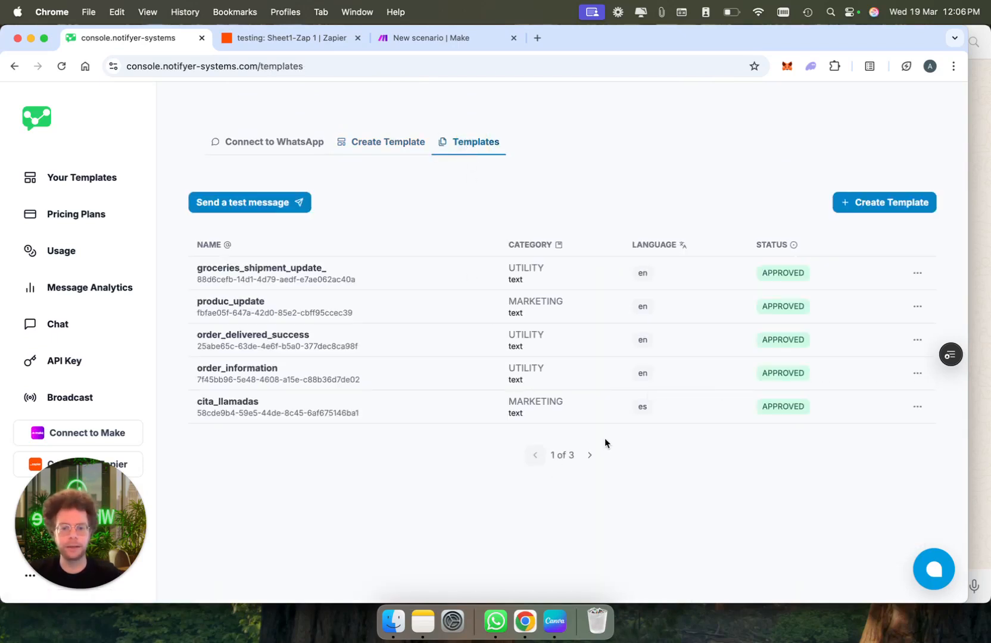
{"action": "left_click", "coordinate": [589, 455]}
{"action": "left_click", "coordinate": [589, 454]}
{"action": "left_click", "coordinate": [535, 455]}
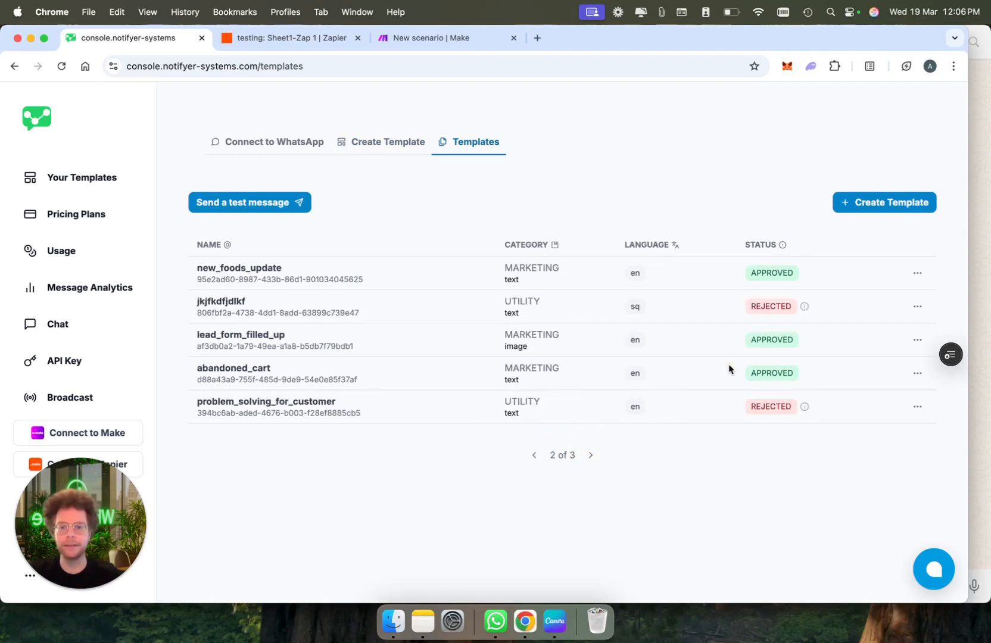
{"action": "left_click", "coordinate": [916, 342]}
{"action": "left_click", "coordinate": [849, 369]}
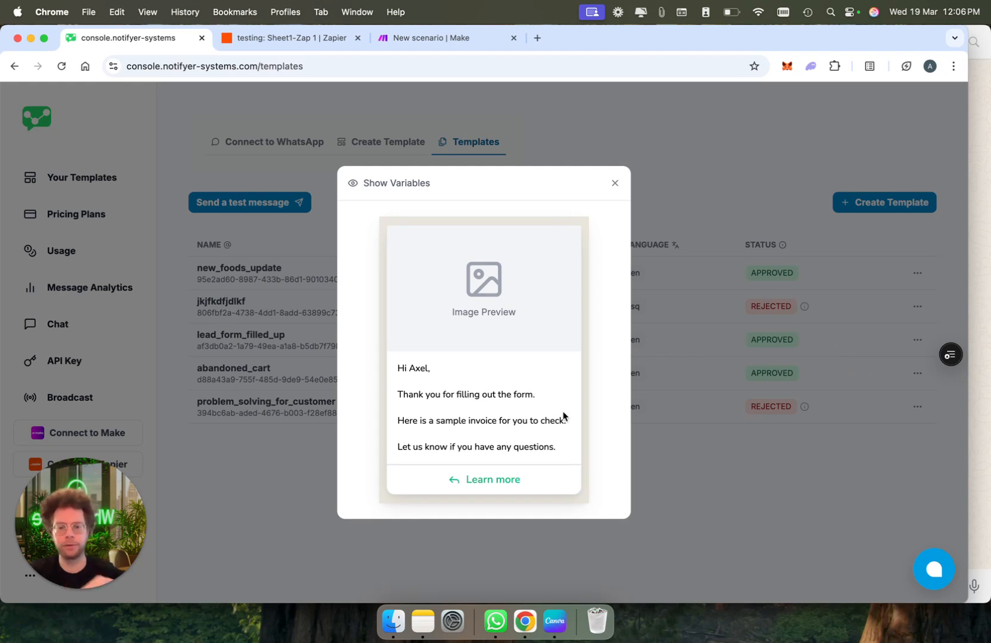
{"action": "left_click", "coordinate": [615, 185]}
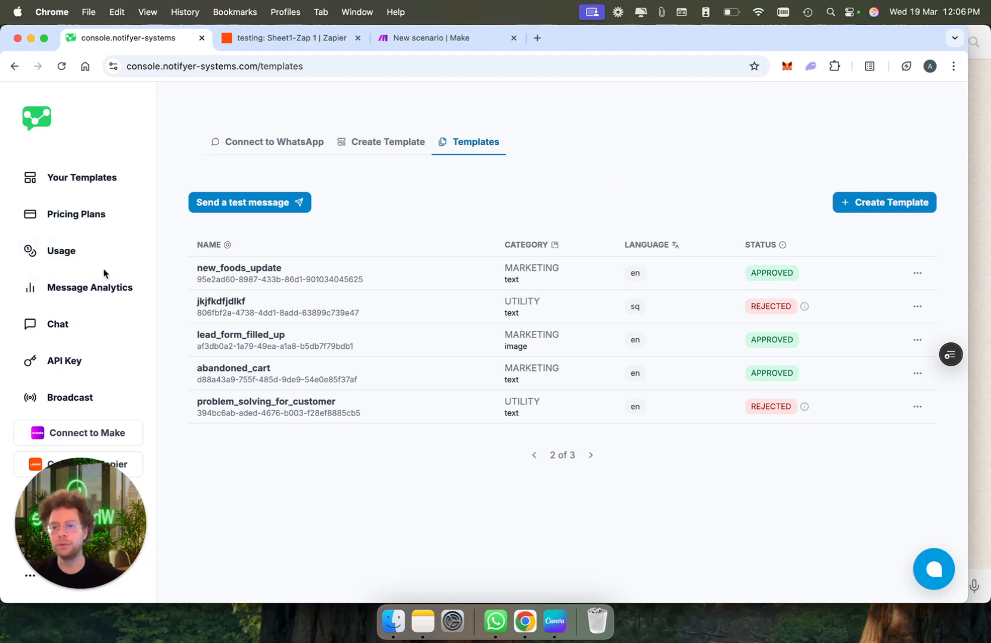
Start a new scheduled broadcast named 'Black friday offer'
{"action": "left_click", "coordinate": [90, 399]}
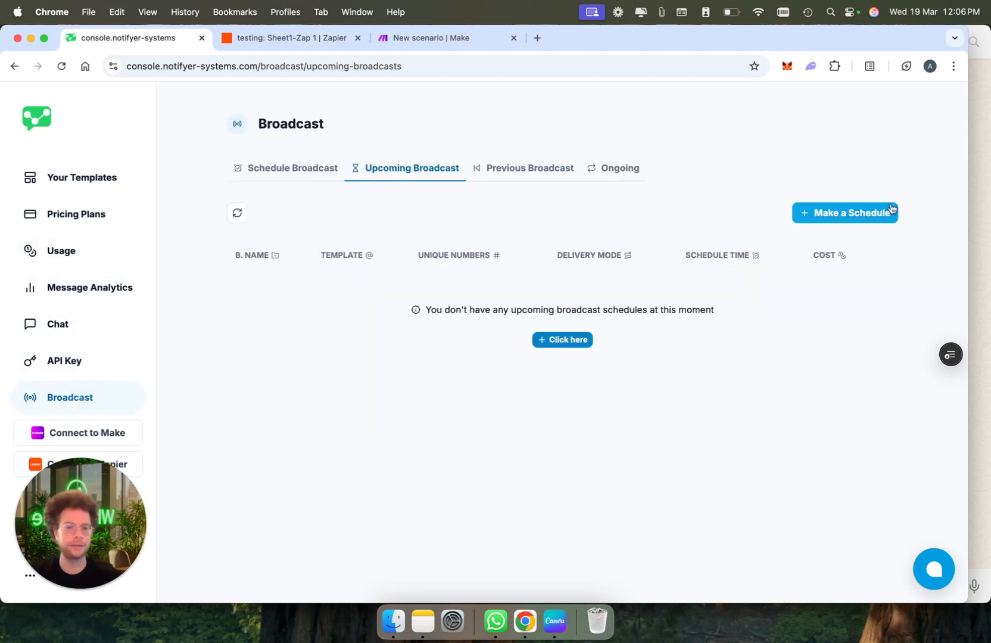
{"action": "left_click", "coordinate": [853, 215]}
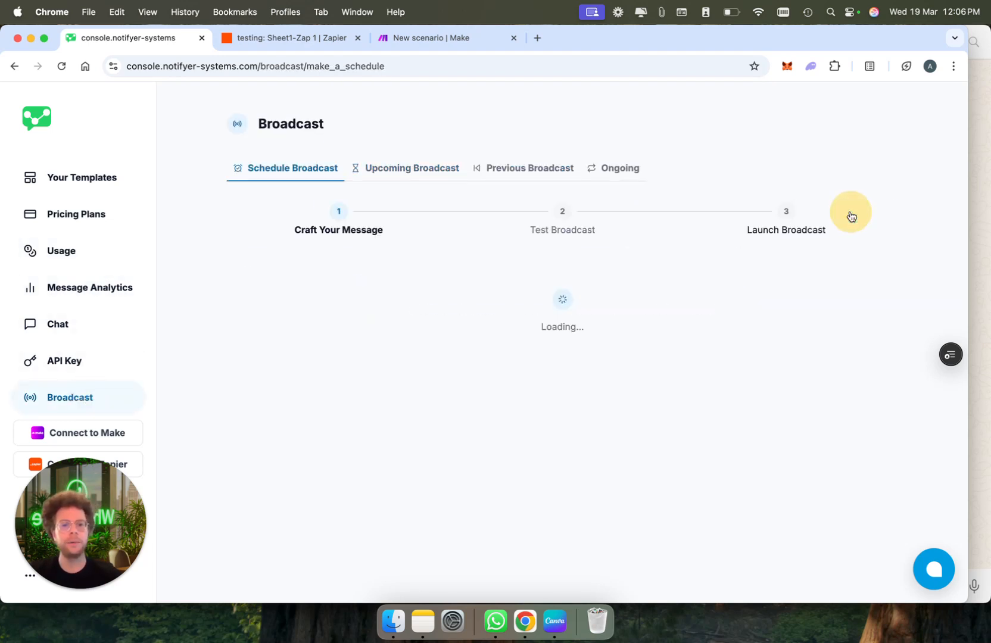
{"action": "left_click", "coordinate": [453, 303]}
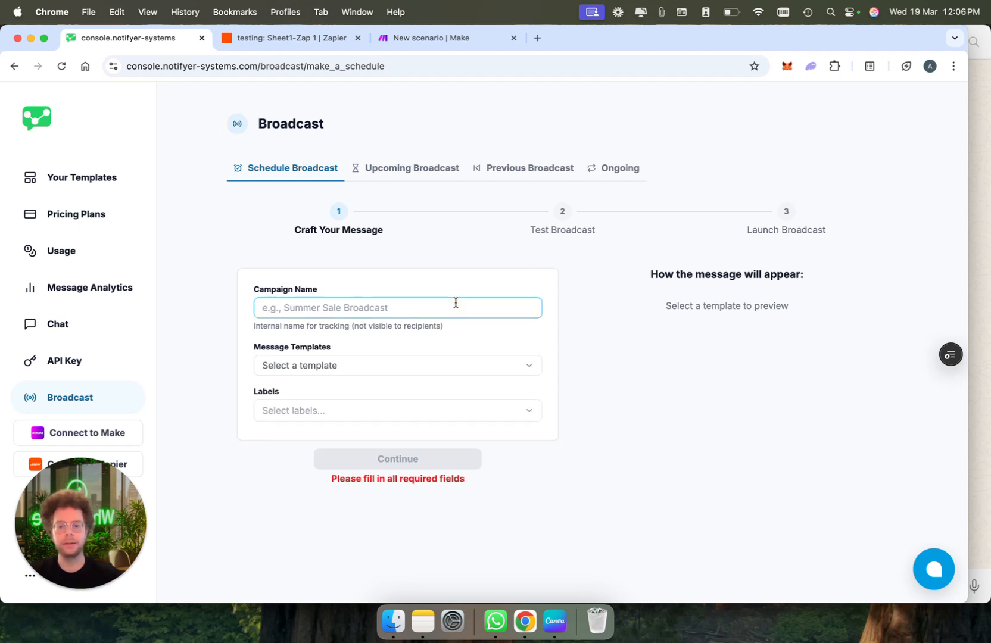
{"action": "type", "text": "Black"}
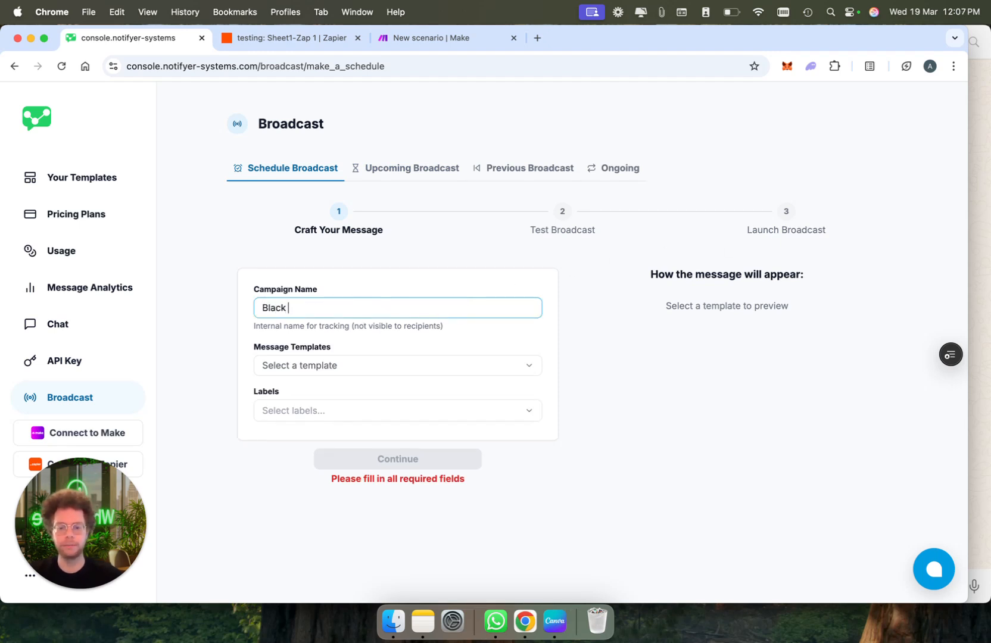
{"action": "type", "text": " friday offer"}
Use lead_form_filled_up as the message, taking its {{1}} variable from the CSV/Excel sheet
{"action": "left_click", "coordinate": [462, 370]}
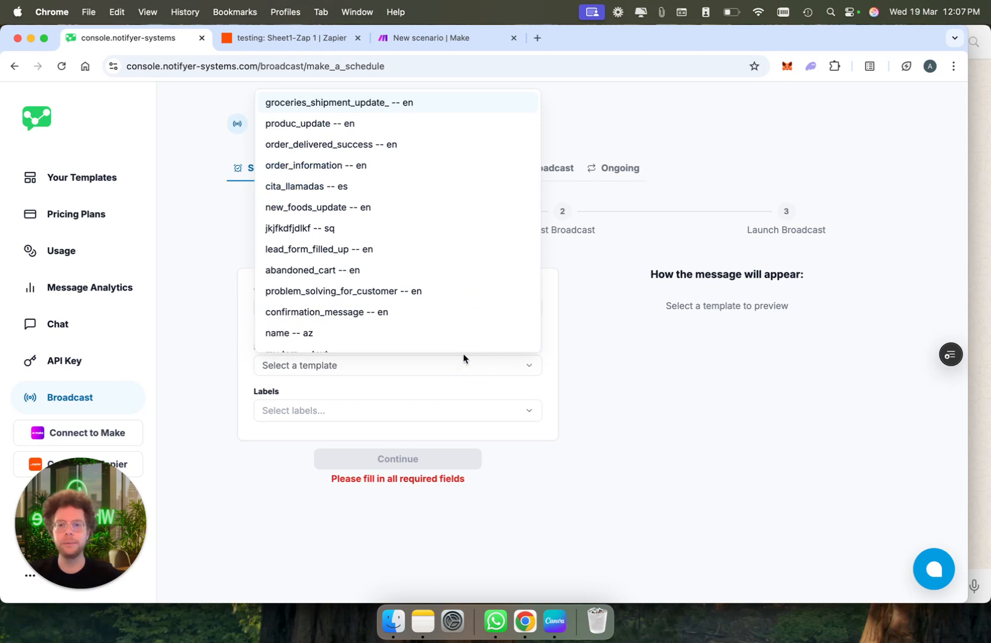
{"action": "scroll", "coordinate": [459, 243], "scroll_direction": "down", "scroll_amount": 2}
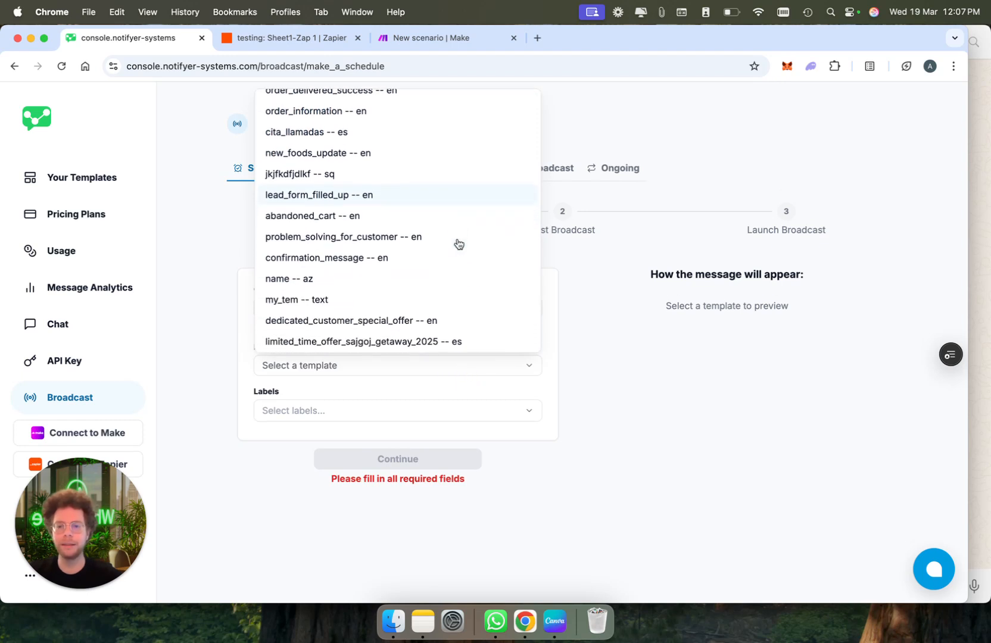
{"action": "left_click", "coordinate": [440, 191]}
{"action": "scroll", "coordinate": [462, 457], "scroll_direction": "down", "scroll_amount": 2}
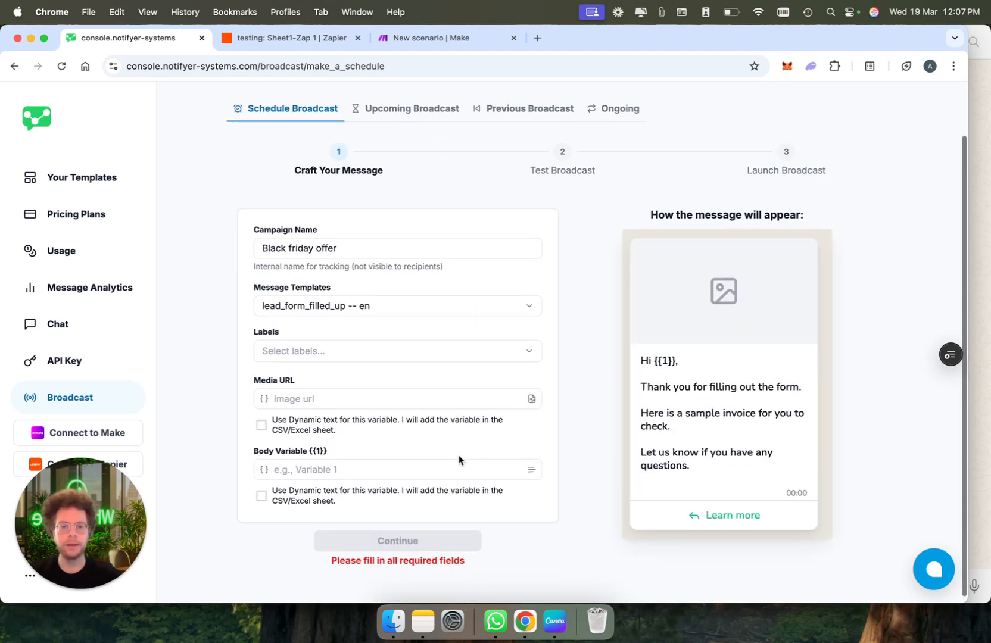
{"action": "left_click_drag", "start_coordinate": [655, 362], "coordinate": [678, 365]}
{"action": "left_click", "coordinate": [554, 428]}
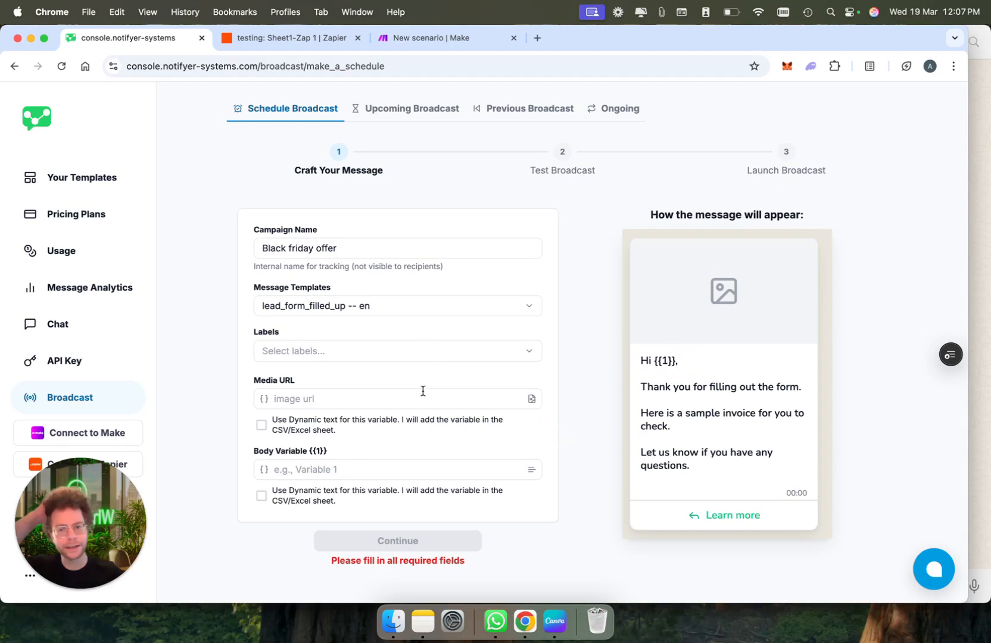
{"action": "left_click_drag", "start_coordinate": [656, 361], "coordinate": [673, 361]}
{"action": "left_click", "coordinate": [672, 360]}
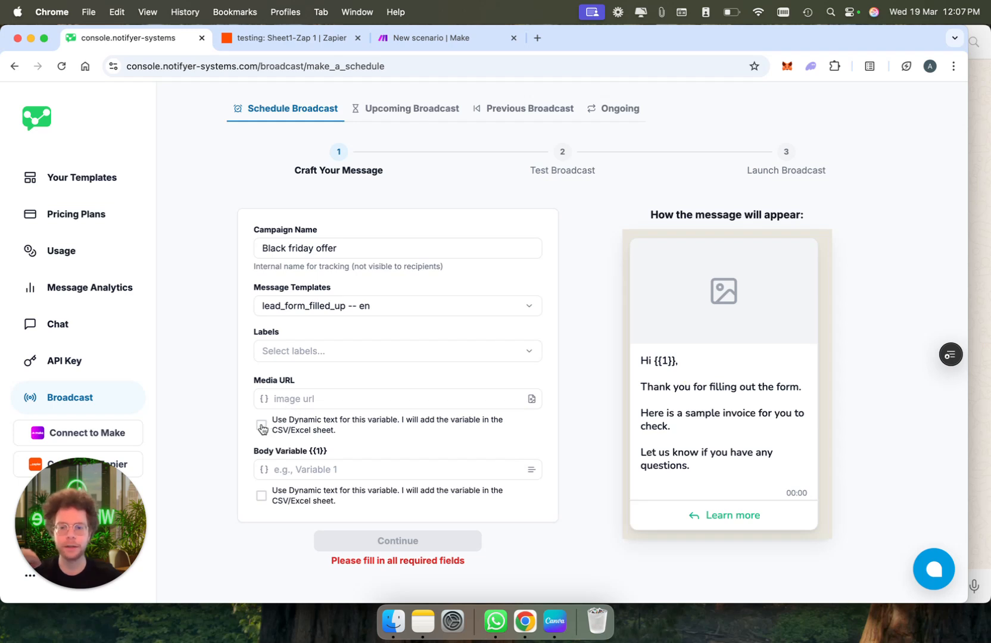
{"action": "left_click", "coordinate": [262, 499]}
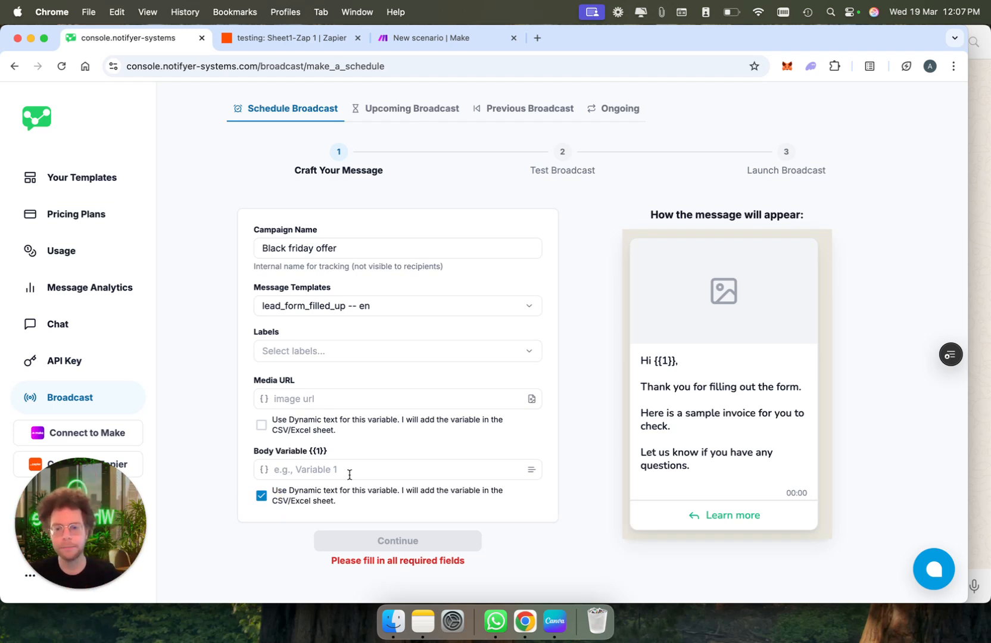
{"action": "left_click", "coordinate": [308, 402]}
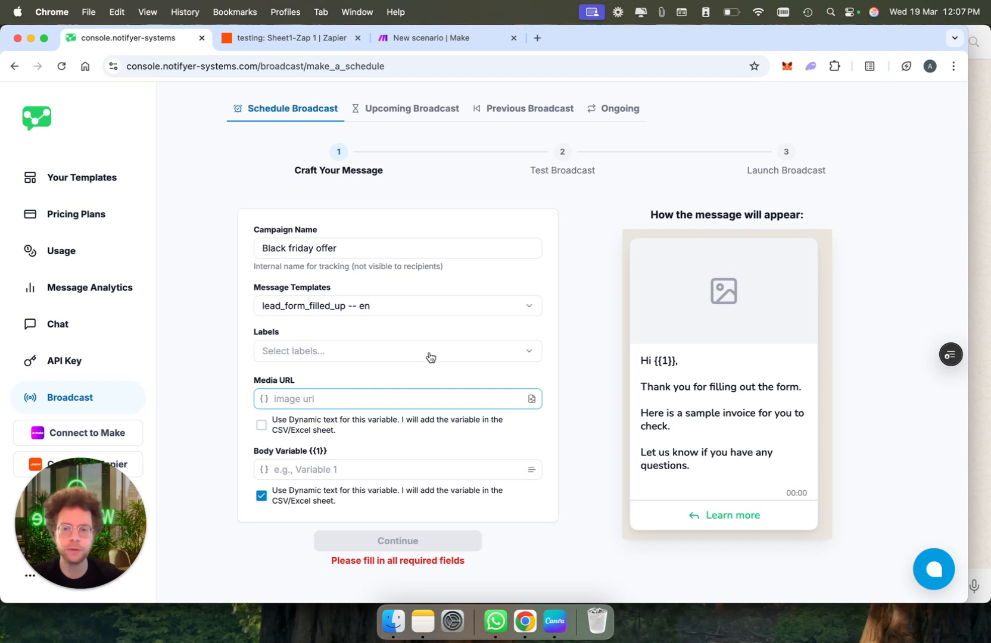
Target the broadcast at the Hot leads and Edinborough contact labels
{"action": "left_click", "coordinate": [380, 353]}
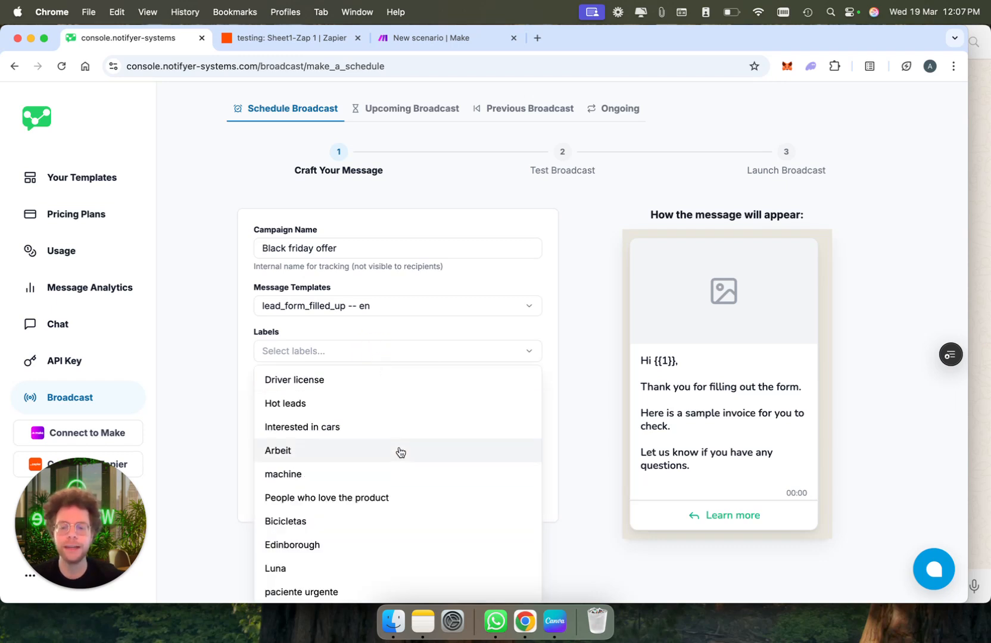
{"action": "scroll", "coordinate": [399, 452], "scroll_direction": "down", "scroll_amount": 1}
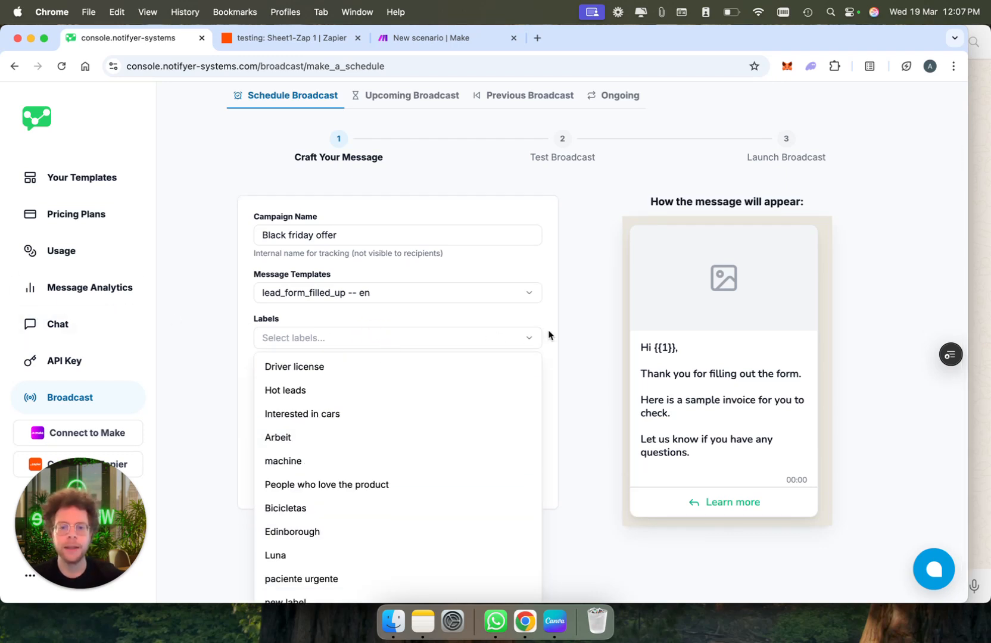
{"action": "scroll", "coordinate": [445, 464], "scroll_direction": "up", "scroll_amount": 2}
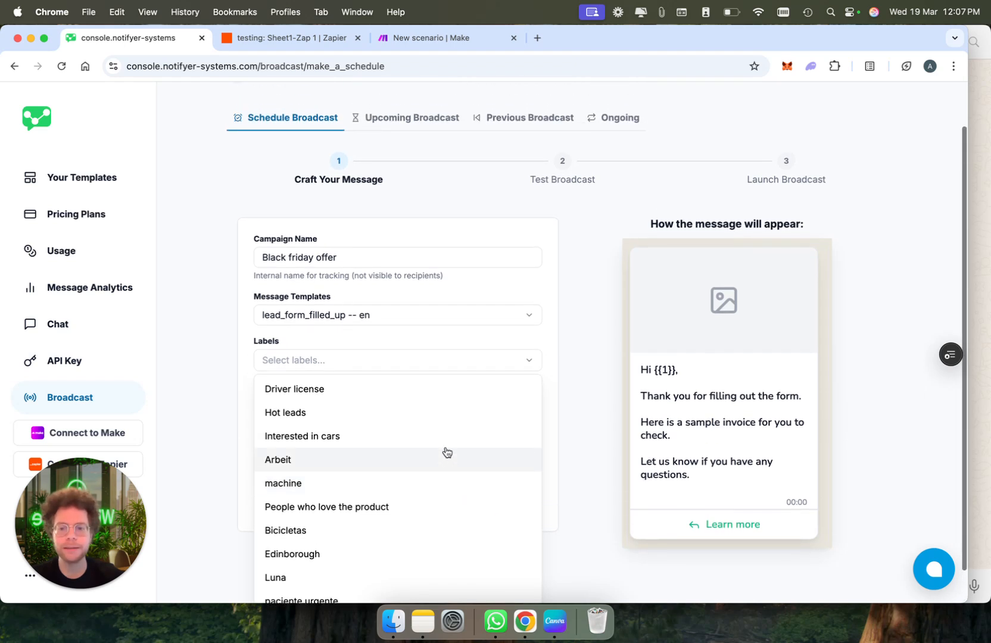
{"action": "left_click", "coordinate": [550, 390]}
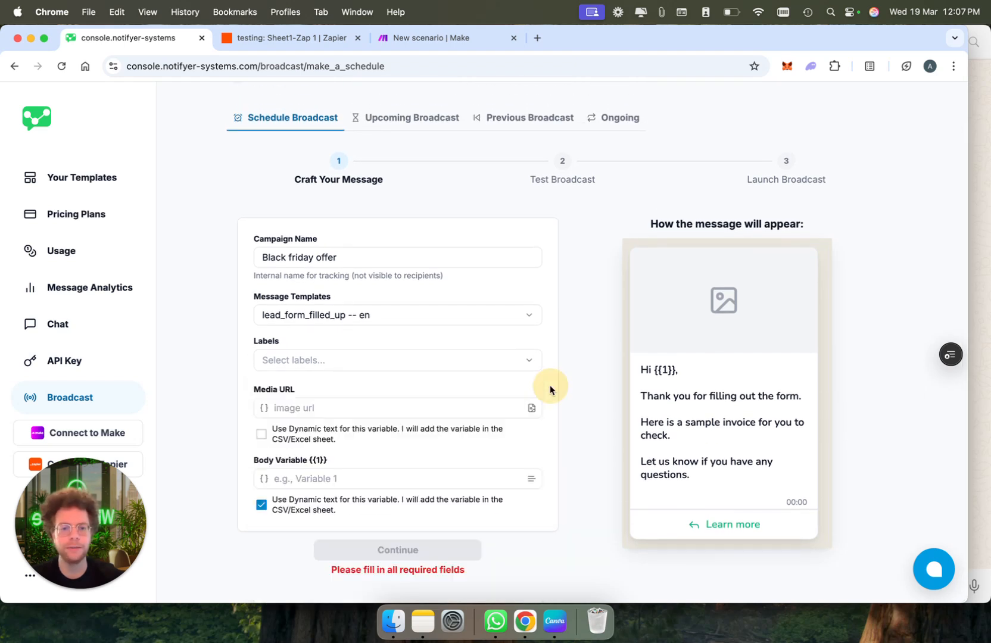
{"action": "left_click", "coordinate": [508, 367]}
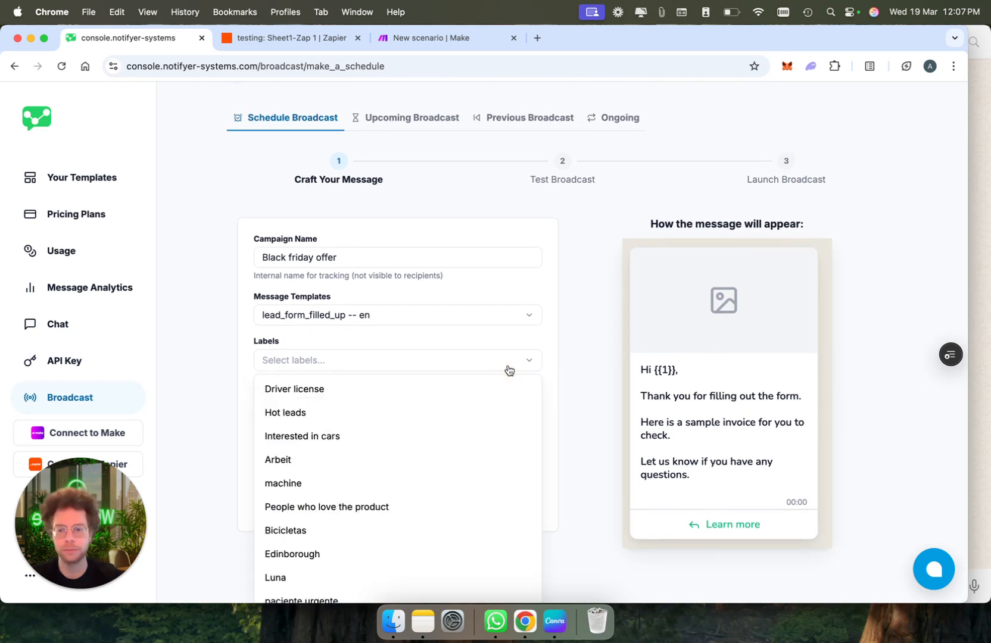
{"action": "left_click", "coordinate": [490, 415]}
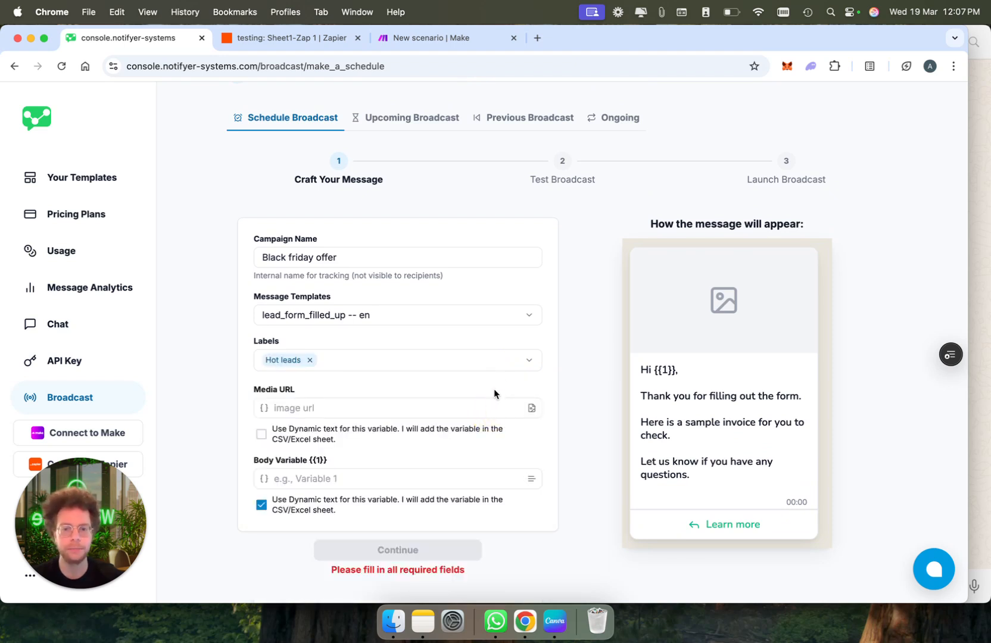
{"action": "left_click", "coordinate": [492, 362]}
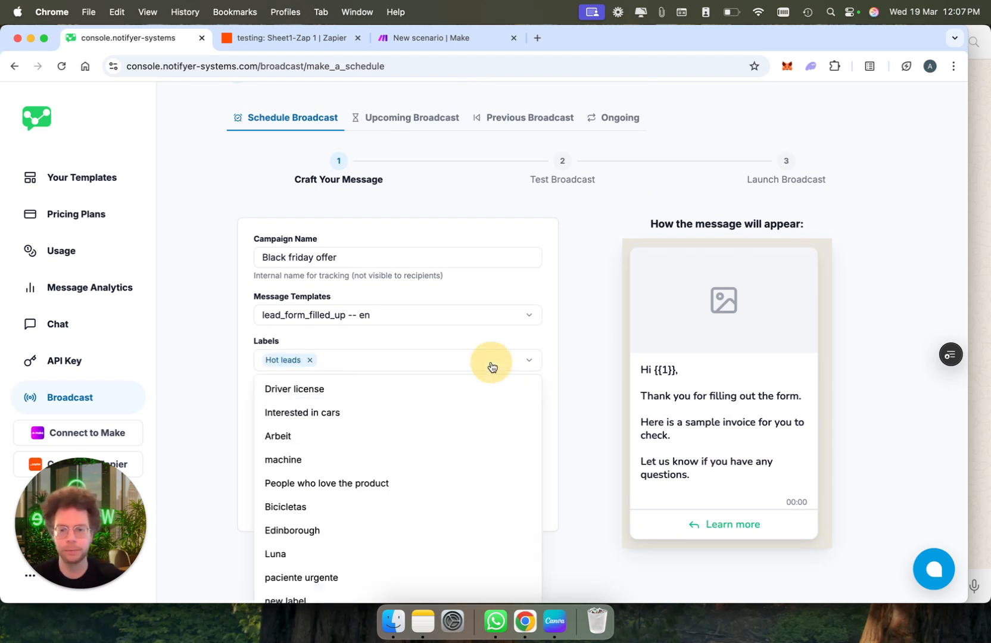
{"action": "scroll", "coordinate": [468, 433], "scroll_direction": "down", "scroll_amount": 1}
{"action": "left_click", "coordinate": [463, 513]}
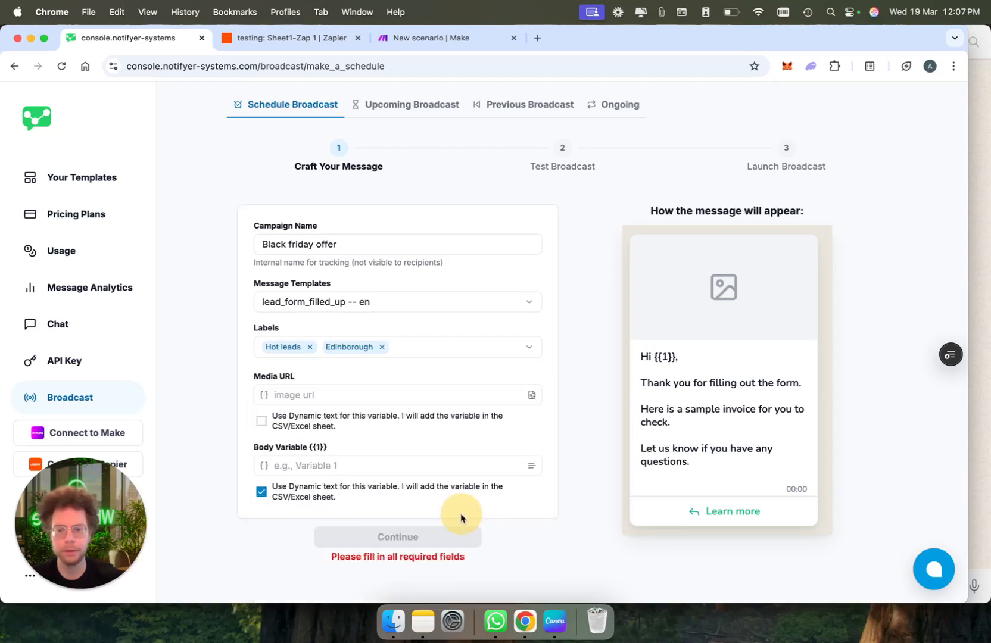
{"action": "scroll", "coordinate": [571, 381], "scroll_direction": "up", "scroll_amount": 2}
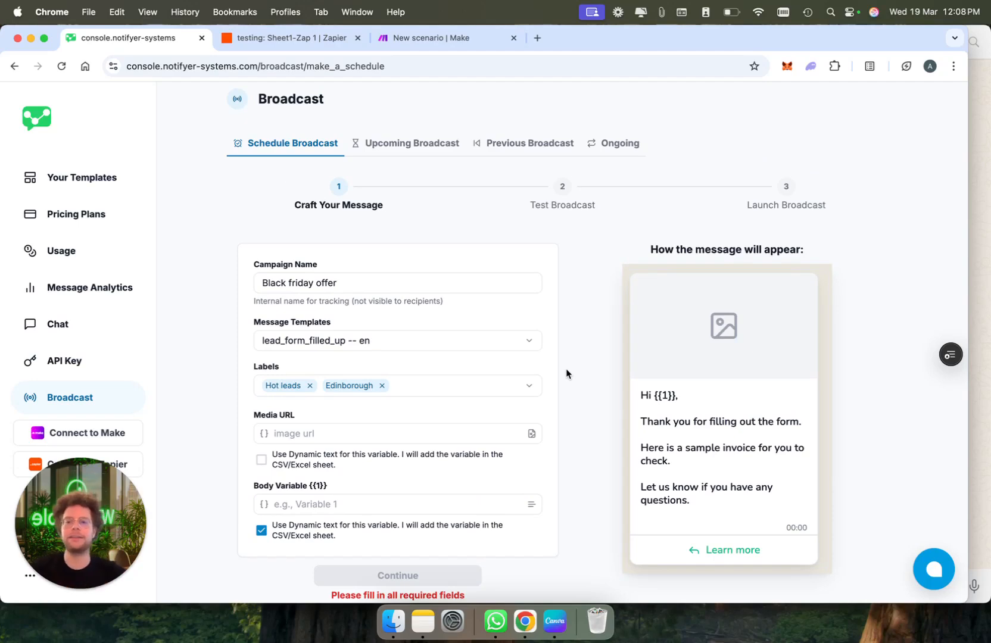
Filter chats by Hot leads and Edinborough, open the matching chat, then return to Broadcast
{"action": "left_click", "coordinate": [76, 323]}
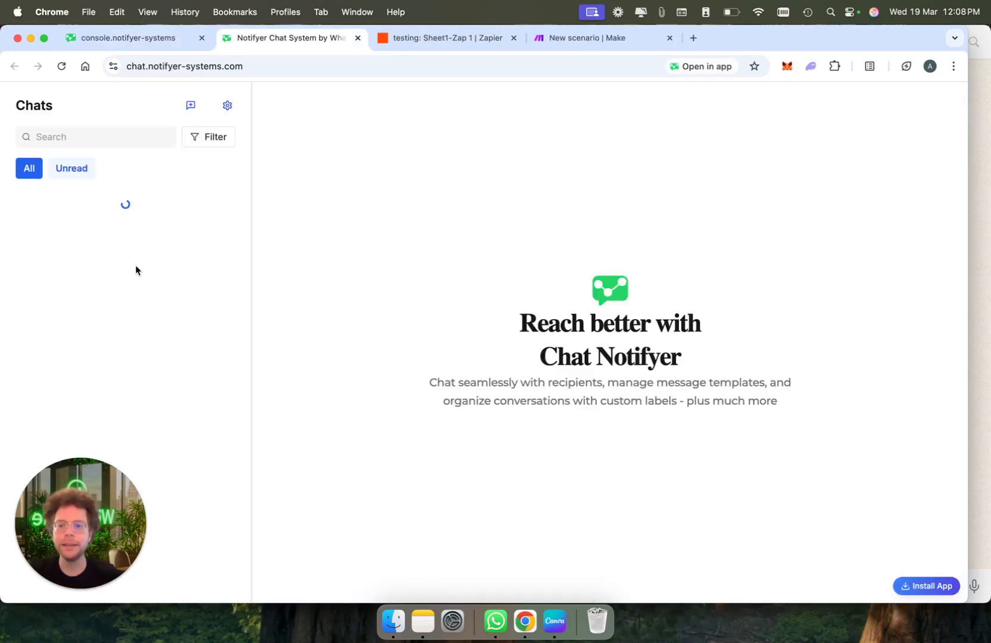
{"action": "left_click_drag", "start_coordinate": [101, 490], "coordinate": [921, 490]}
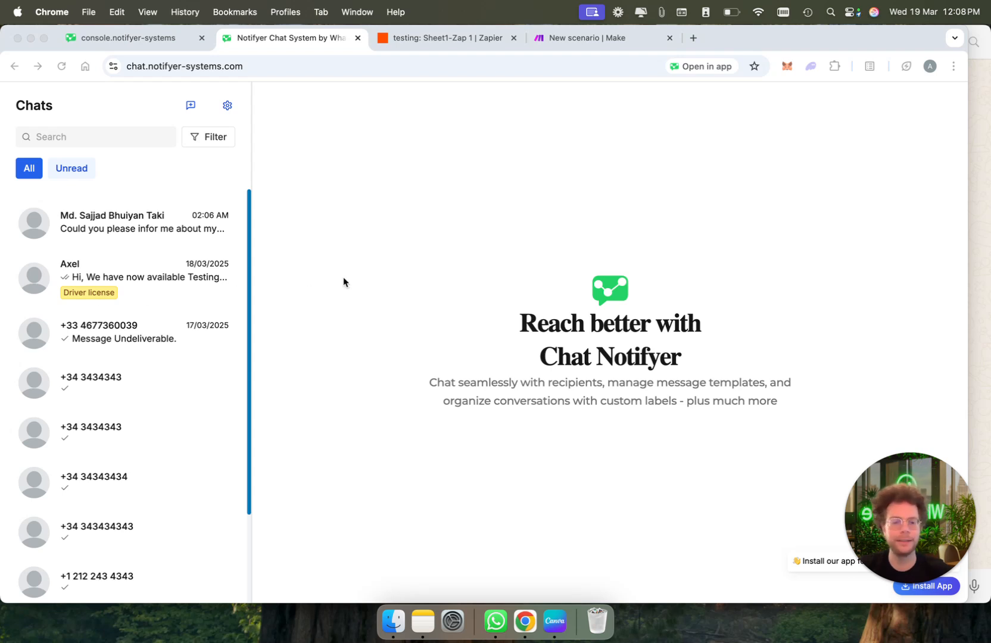
{"action": "left_click", "coordinate": [221, 134]}
{"action": "left_click", "coordinate": [212, 135]}
{"action": "left_click", "coordinate": [230, 184]}
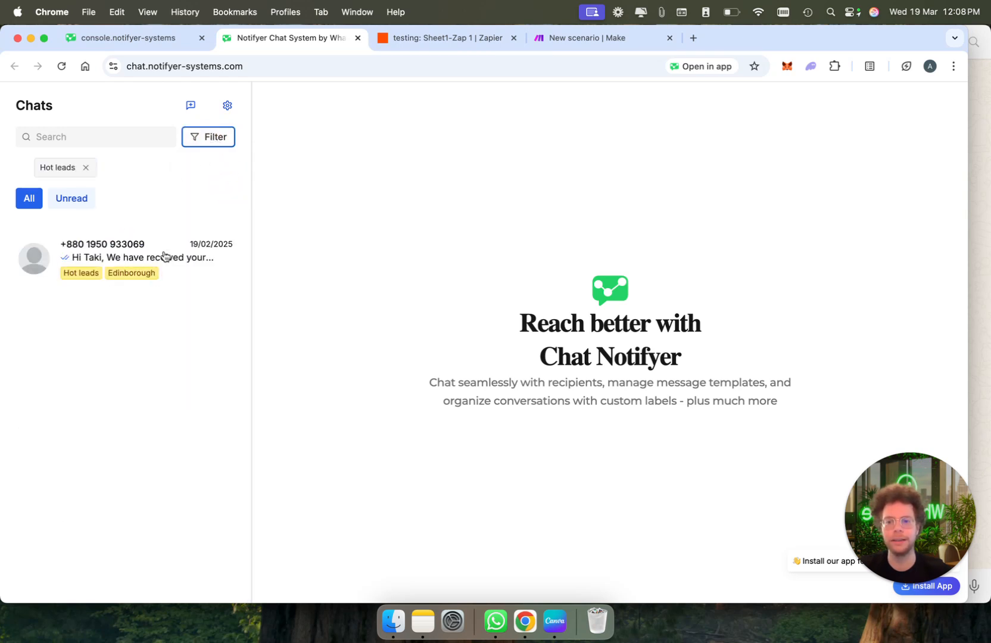
{"action": "left_click", "coordinate": [214, 137]}
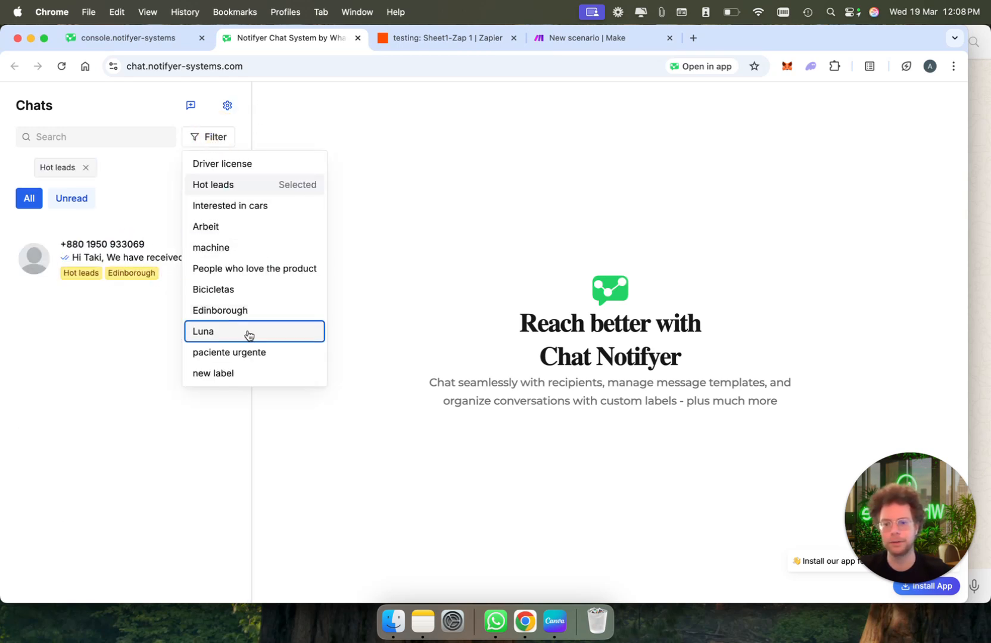
{"action": "left_click", "coordinate": [243, 312]}
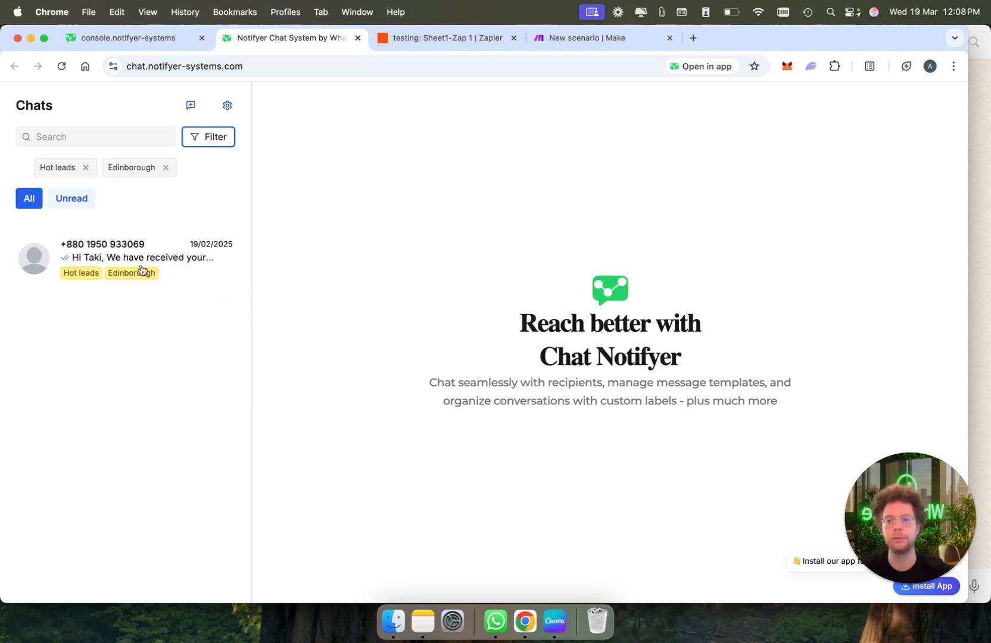
{"action": "left_click", "coordinate": [188, 265]}
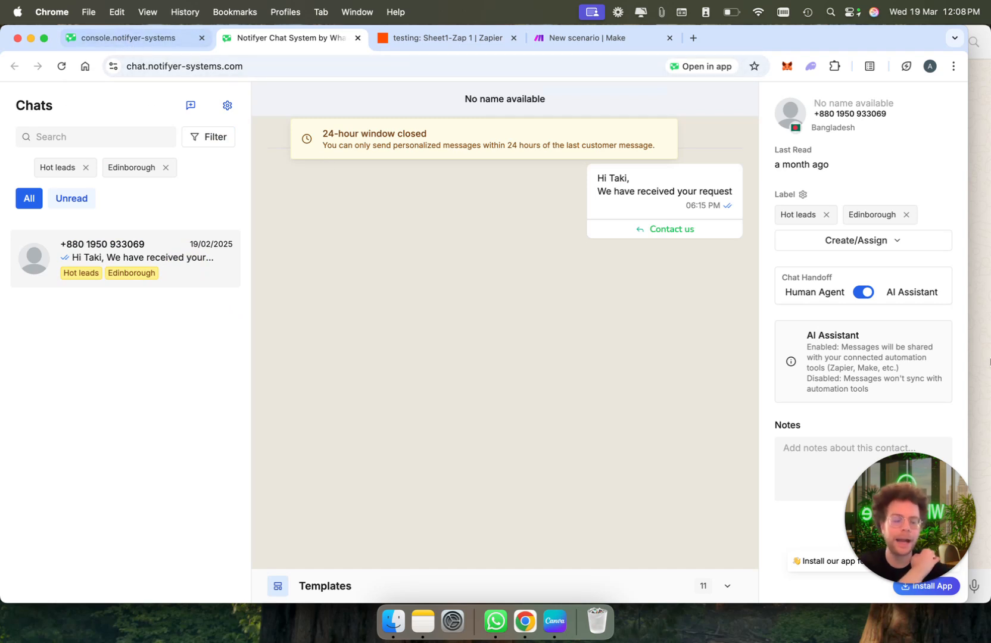
{"action": "left_click", "coordinate": [128, 38]}
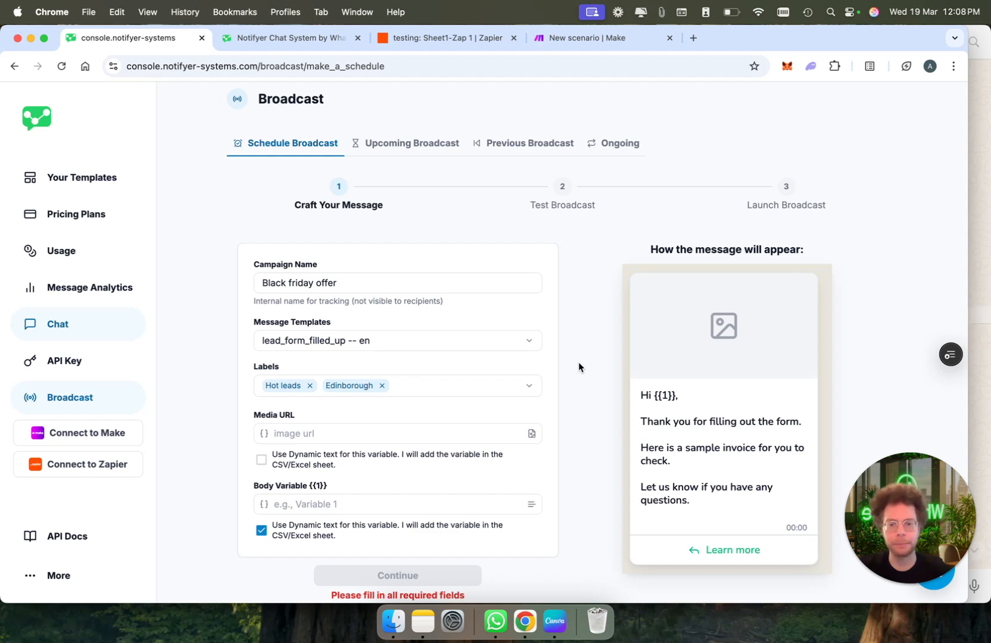
Share Gemini_Generated_Image_1j6giz1j6giz1j6g.jpeg as view-only for anyone with the link and copy the link
{"action": "left_click", "coordinate": [693, 38]}
{"action": "type", "text": "drive"}
{"action": "key", "text": "Return"}
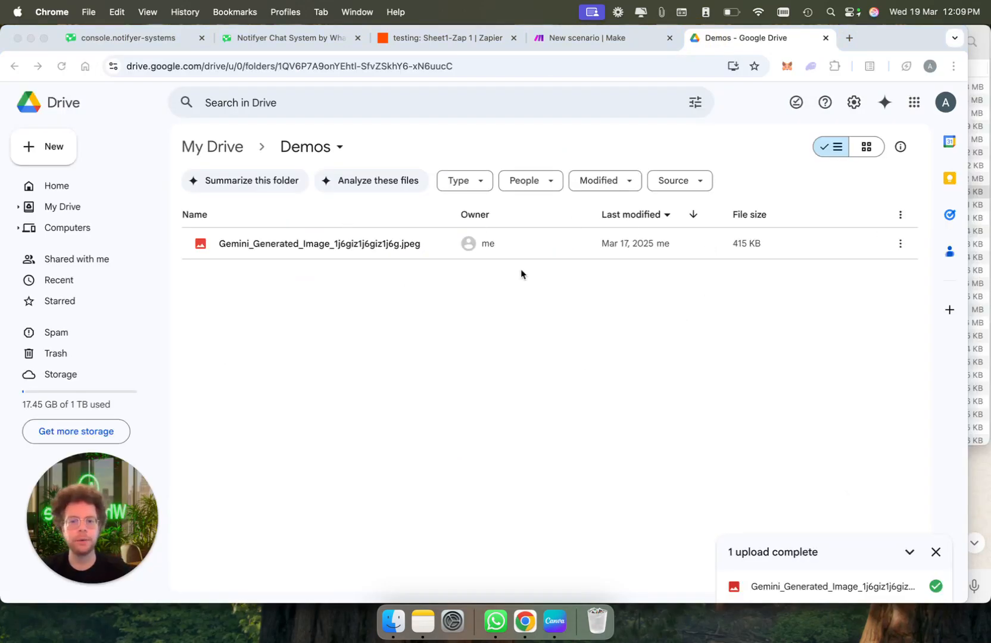
{"action": "right_click", "coordinate": [502, 241]}
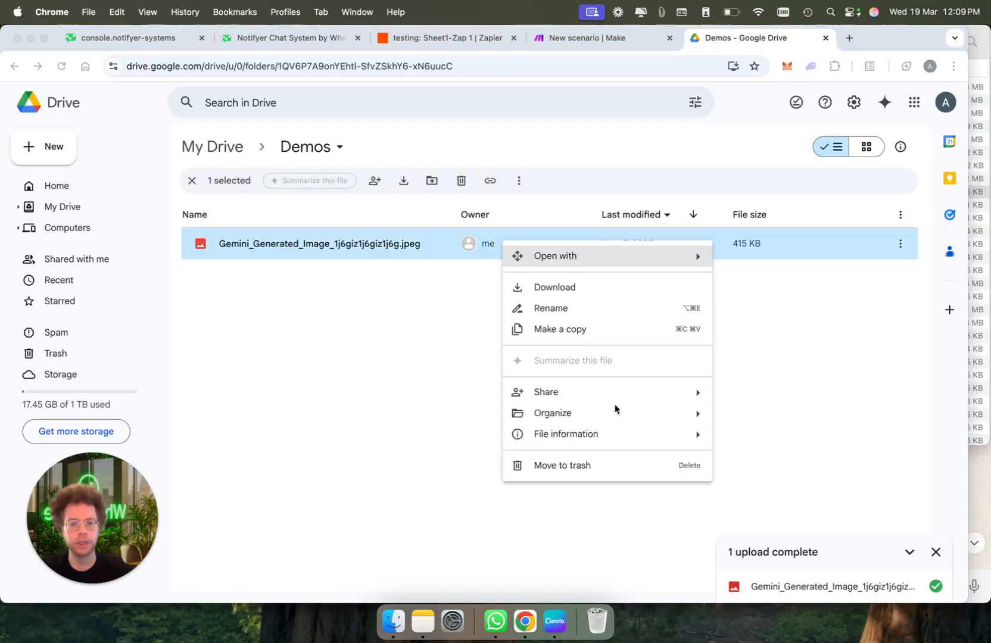
{"action": "mouse_move", "coordinate": [588, 391]}
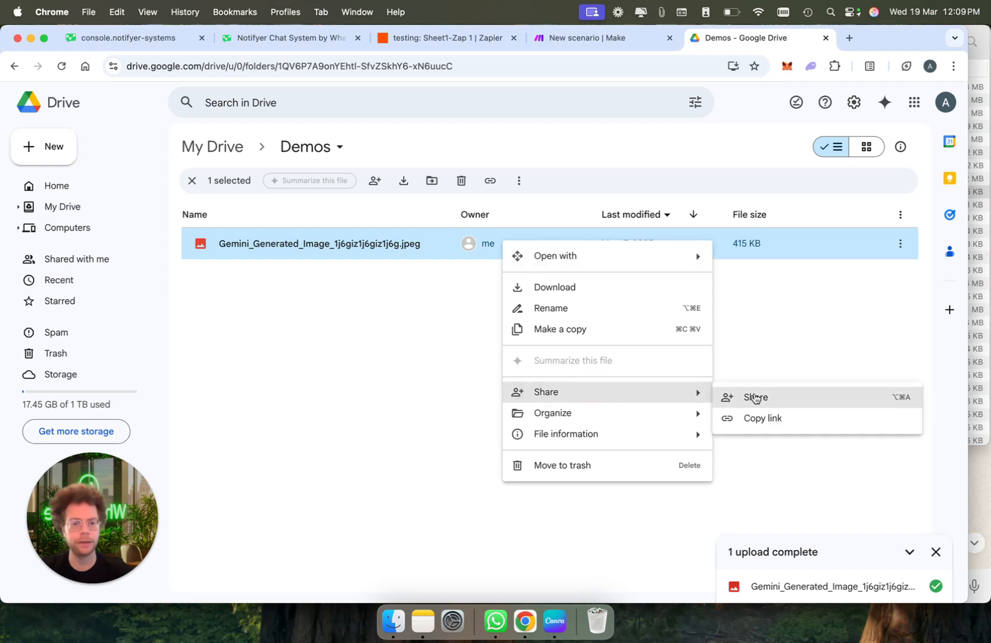
{"action": "left_click", "coordinate": [755, 397]}
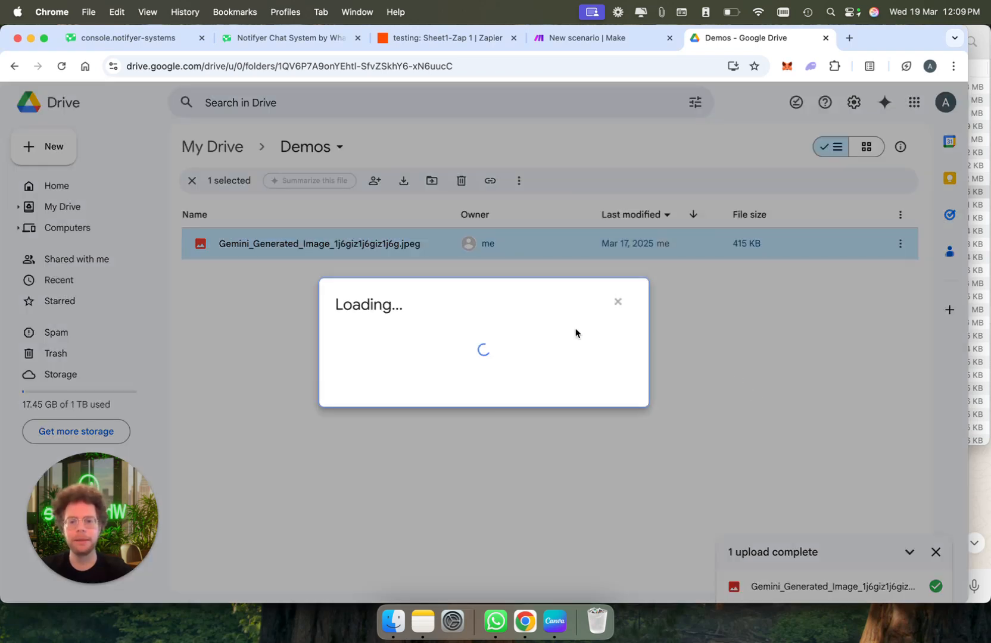
{"action": "left_click", "coordinate": [399, 416]}
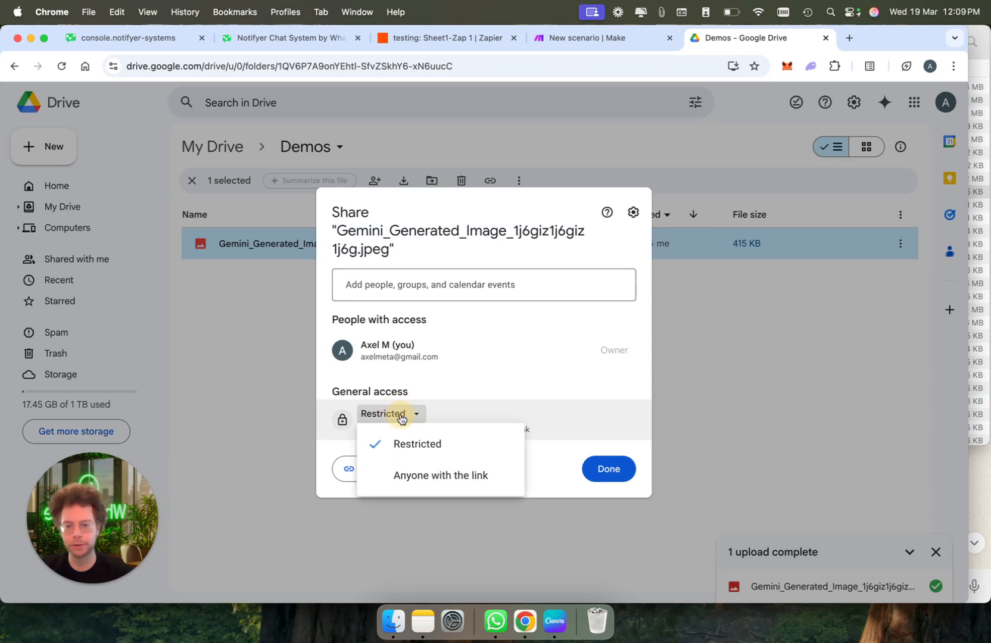
{"action": "left_click", "coordinate": [403, 475]}
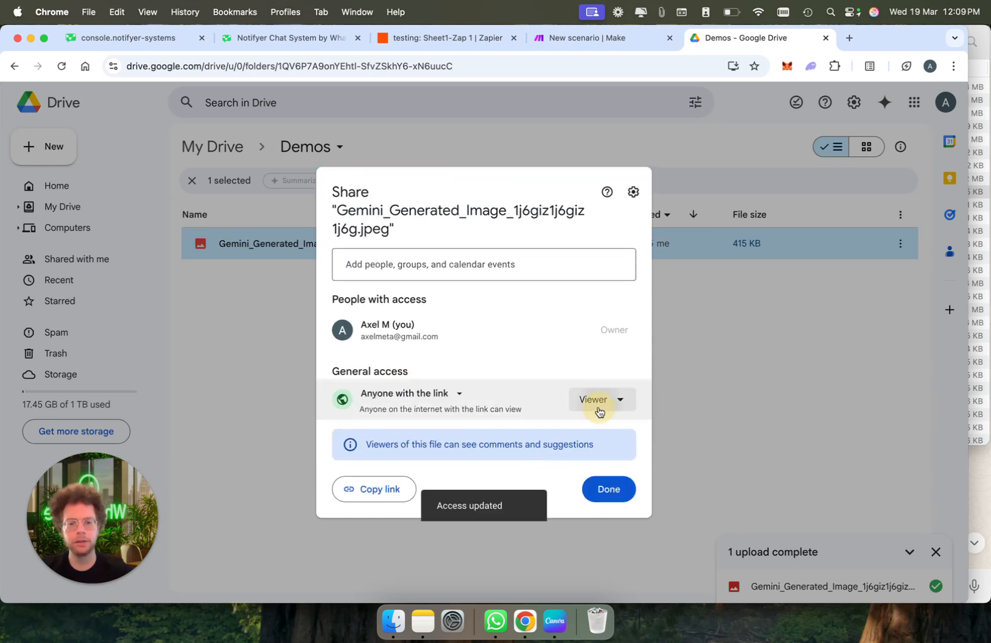
{"action": "left_click", "coordinate": [598, 411]}
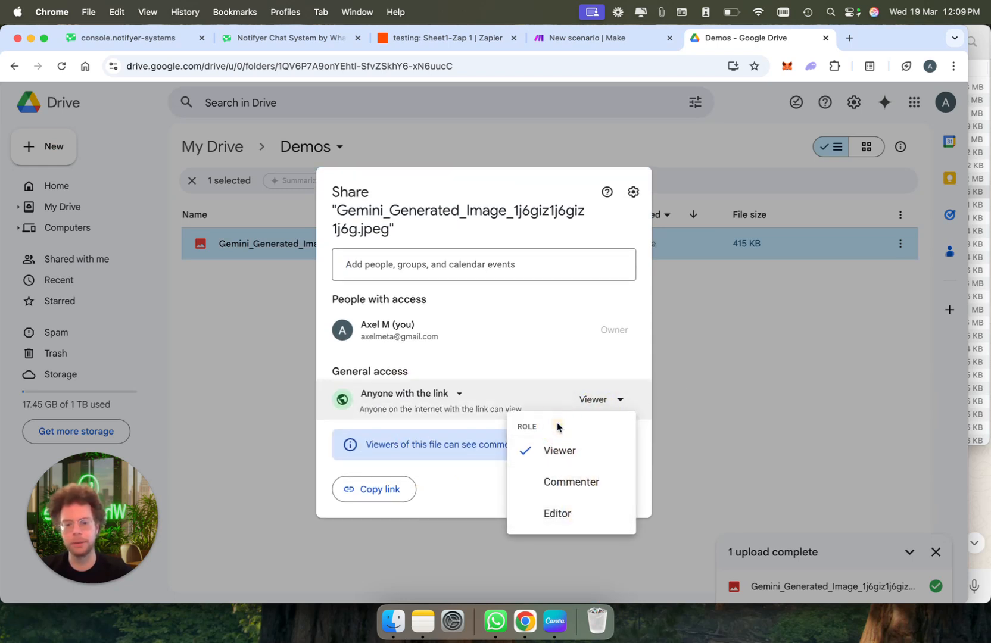
{"action": "left_click", "coordinate": [433, 483]}
{"action": "left_click", "coordinate": [384, 489]}
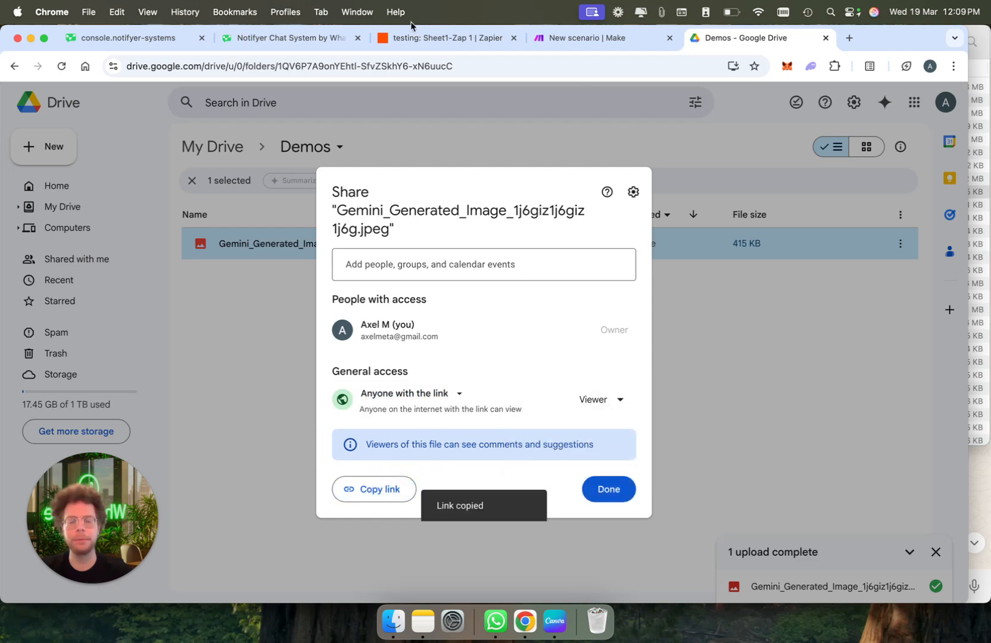
{"action": "left_click", "coordinate": [287, 42]}
Paste the Drive image link as Media URL, enter 'A' for {{1}}, and continue
{"action": "left_click", "coordinate": [158, 42]}
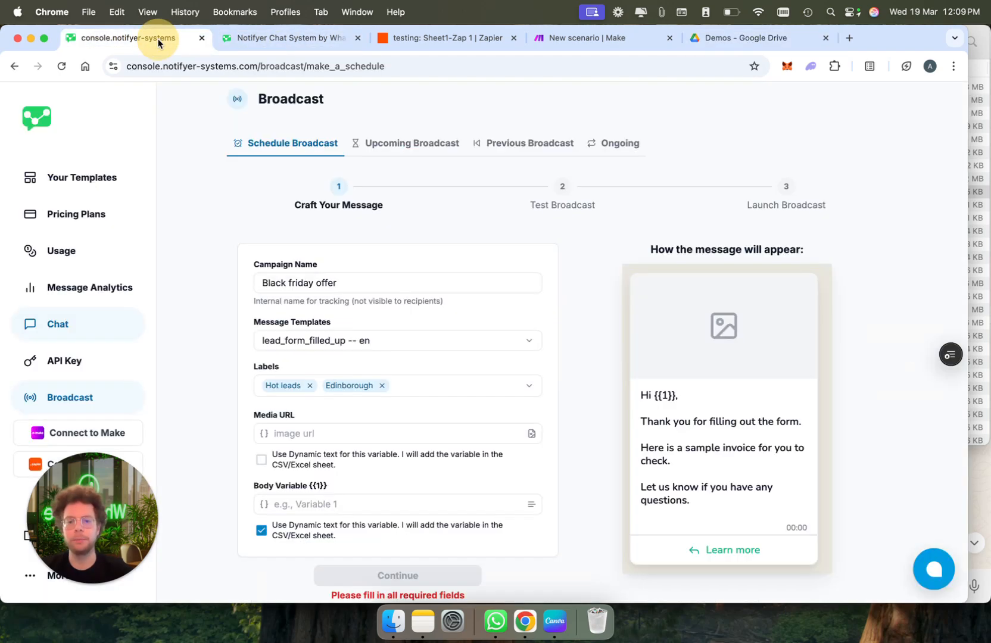
{"action": "left_click", "coordinate": [306, 438]}
{"action": "key", "text": "super+v"}
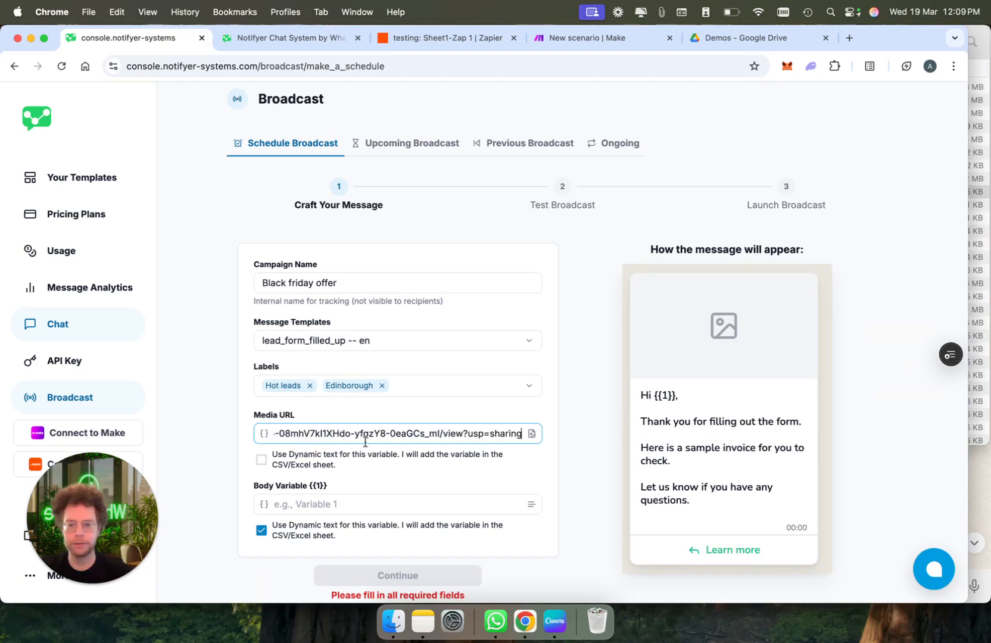
{"action": "scroll", "coordinate": [362, 452], "scroll_direction": "down", "scroll_amount": 2}
{"action": "left_click", "coordinate": [361, 468]}
{"action": "type", "text": "Axel"}
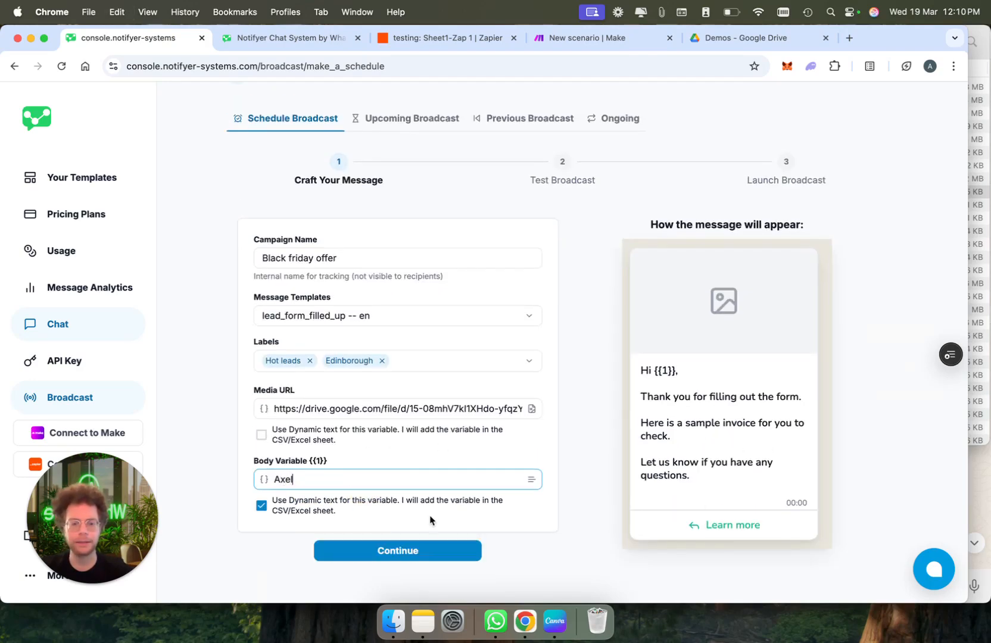
{"action": "left_click", "coordinate": [385, 553]}
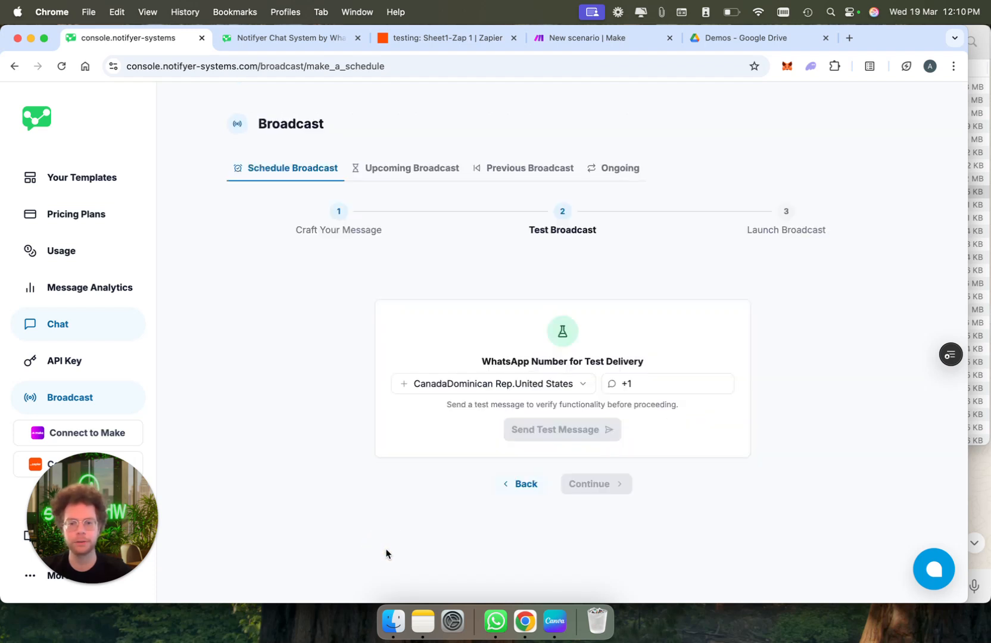
Send the test message to a Spain (+34) phone number, then open WhatsApp
{"action": "left_click", "coordinate": [498, 386]}
{"action": "scroll", "coordinate": [497, 387], "scroll_direction": "up", "scroll_amount": 5}
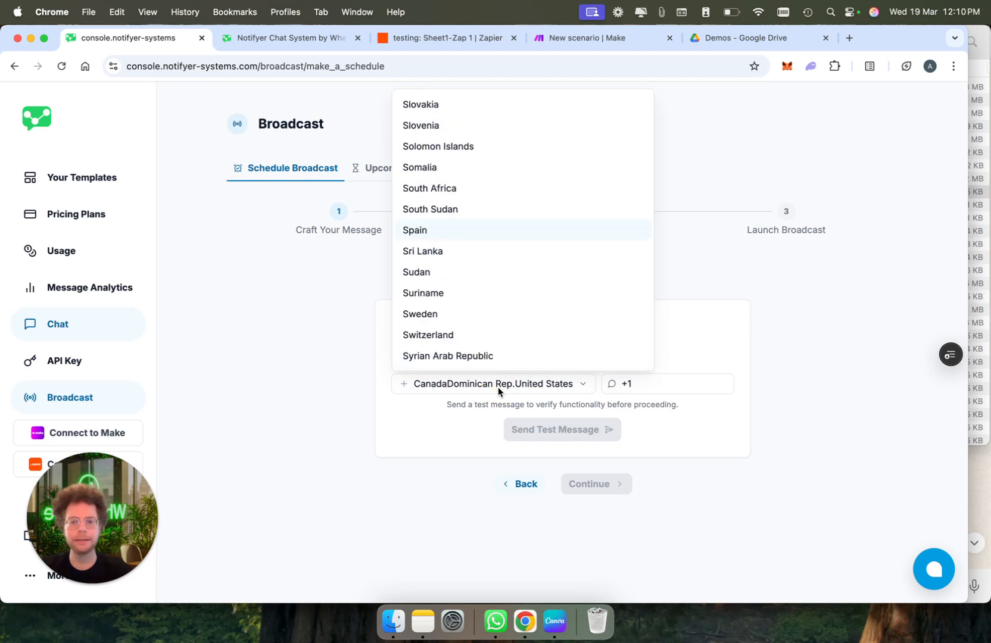
{"action": "left_click", "coordinate": [492, 229]}
{"action": "left_click", "coordinate": [590, 389]}
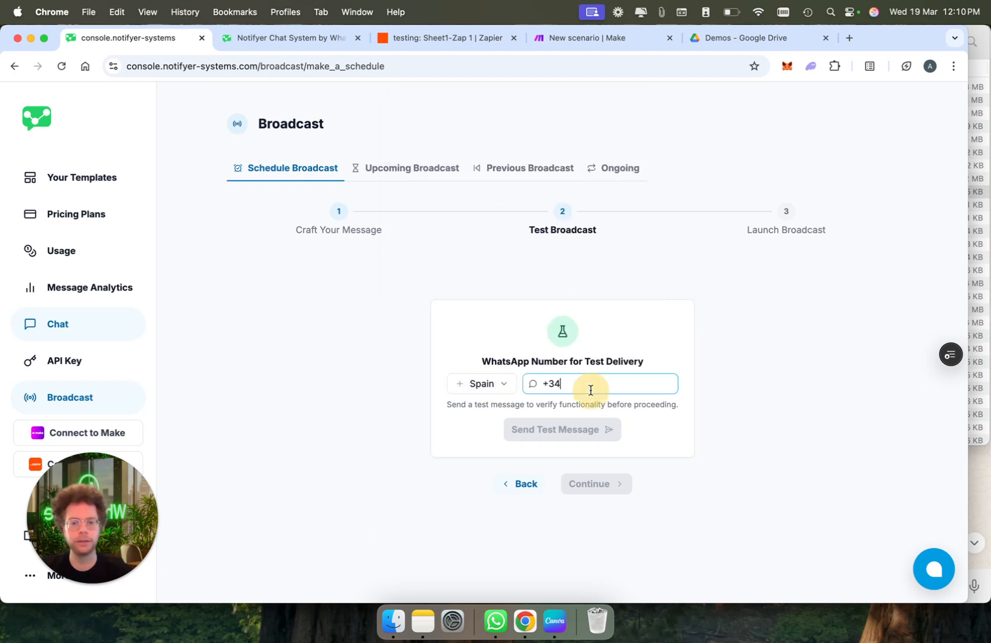
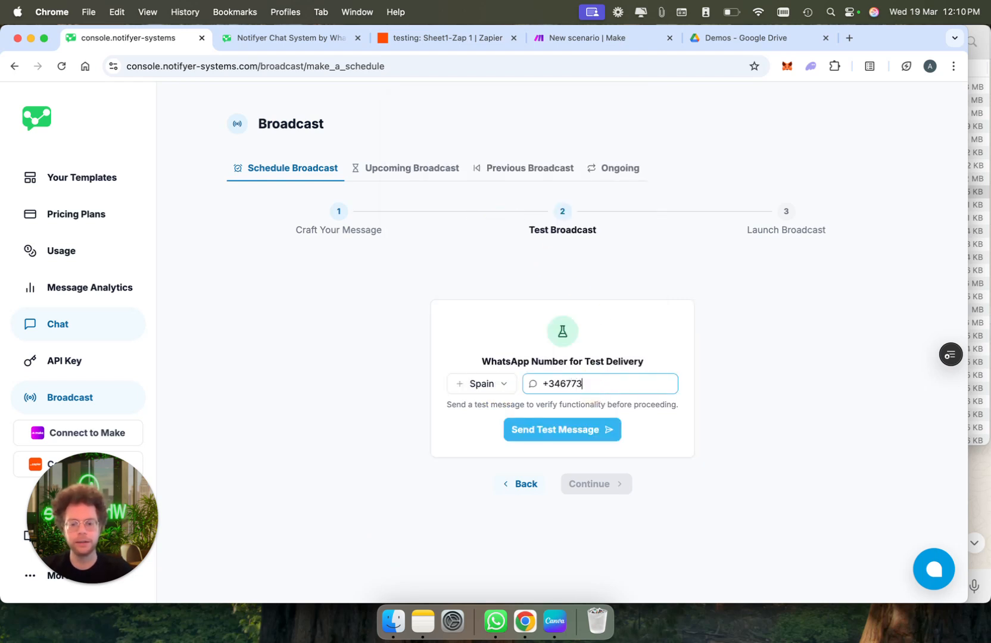
{"action": "left_click", "coordinate": [583, 436]}
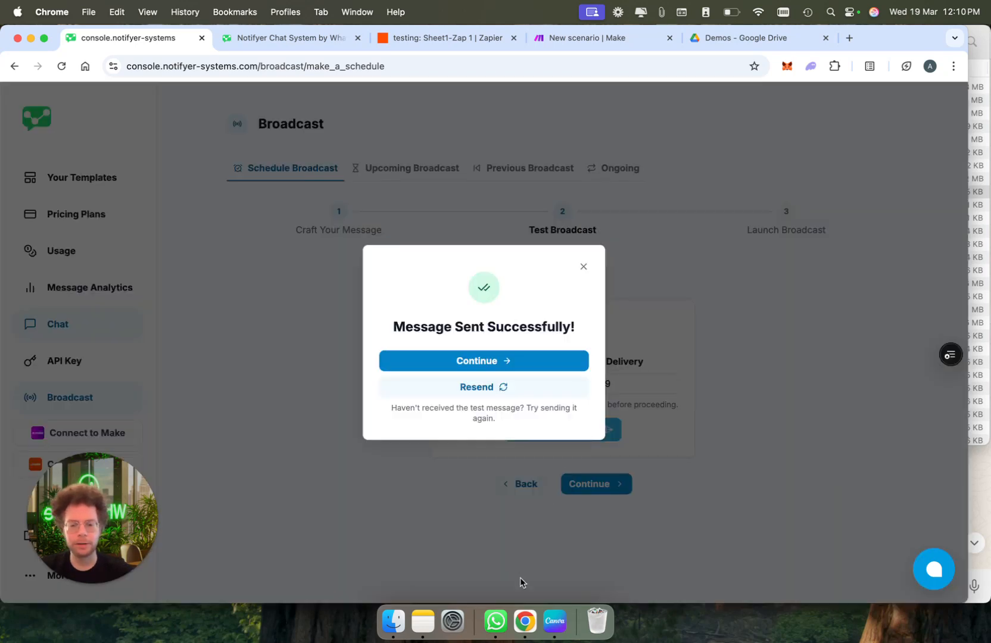
{"action": "left_click", "coordinate": [495, 621]}
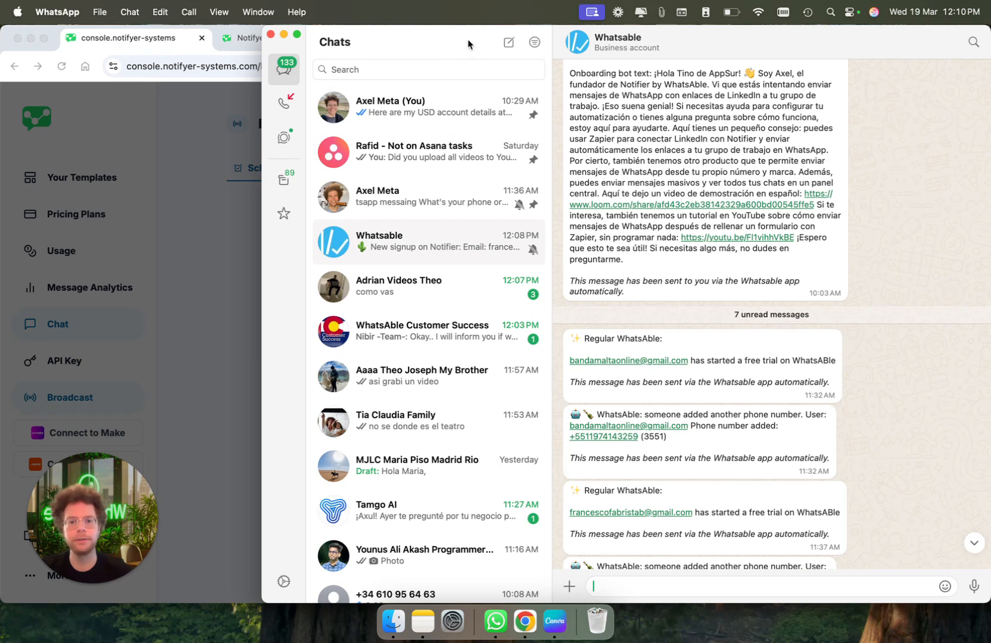
Answer the Groceries Demo Shop test image message with its Learn more quick reply
{"action": "left_click_drag", "start_coordinate": [468, 44], "coordinate": [581, 52]}
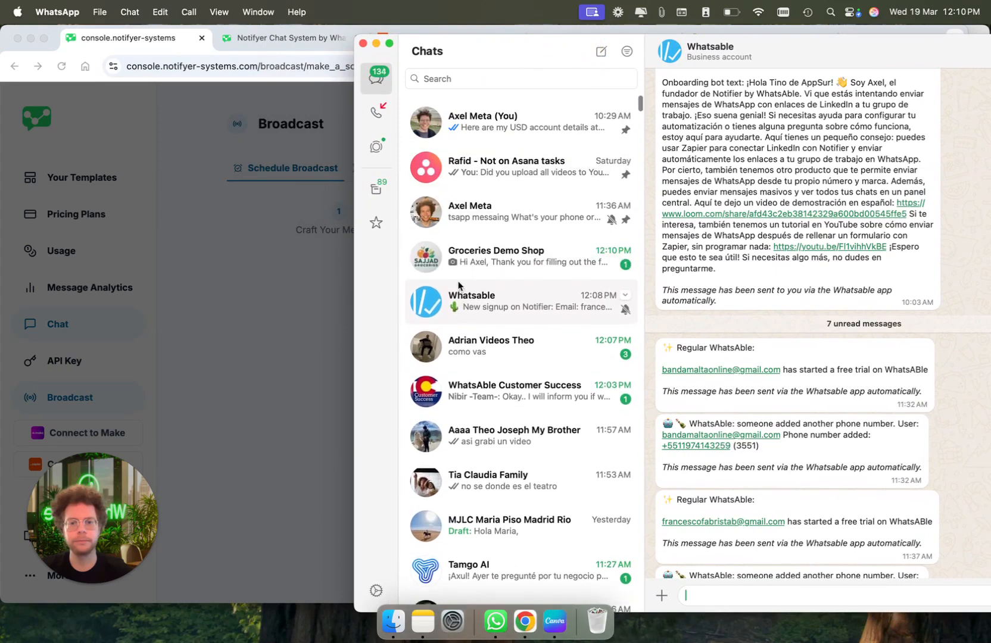
{"action": "left_click", "coordinate": [574, 250]}
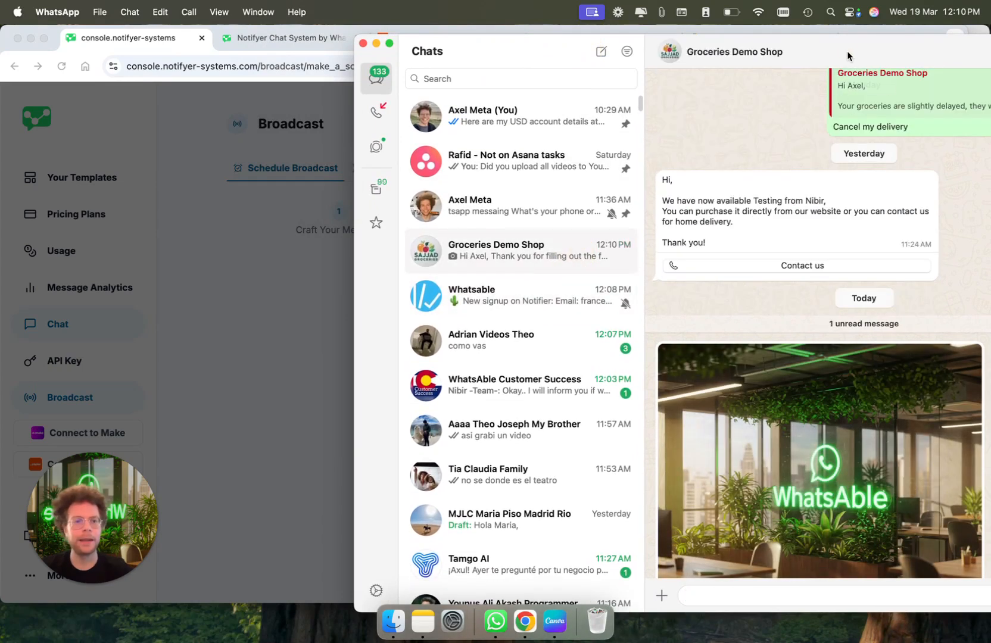
{"action": "left_click_drag", "start_coordinate": [782, 58], "coordinate": [551, 47]}
{"action": "scroll", "coordinate": [539, 390], "scroll_direction": "down", "scroll_amount": 5}
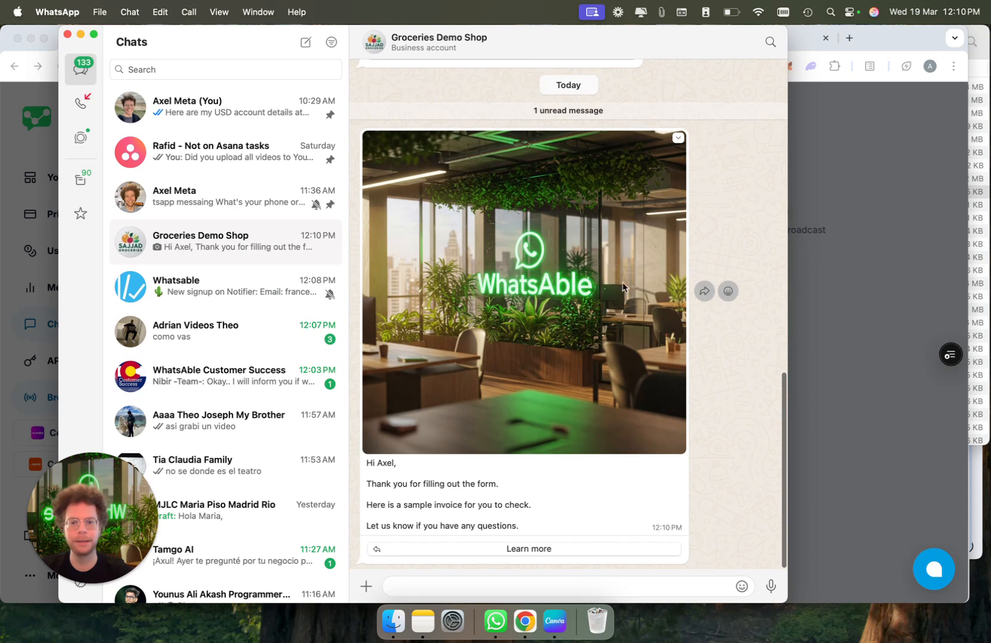
{"action": "left_click", "coordinate": [524, 548]}
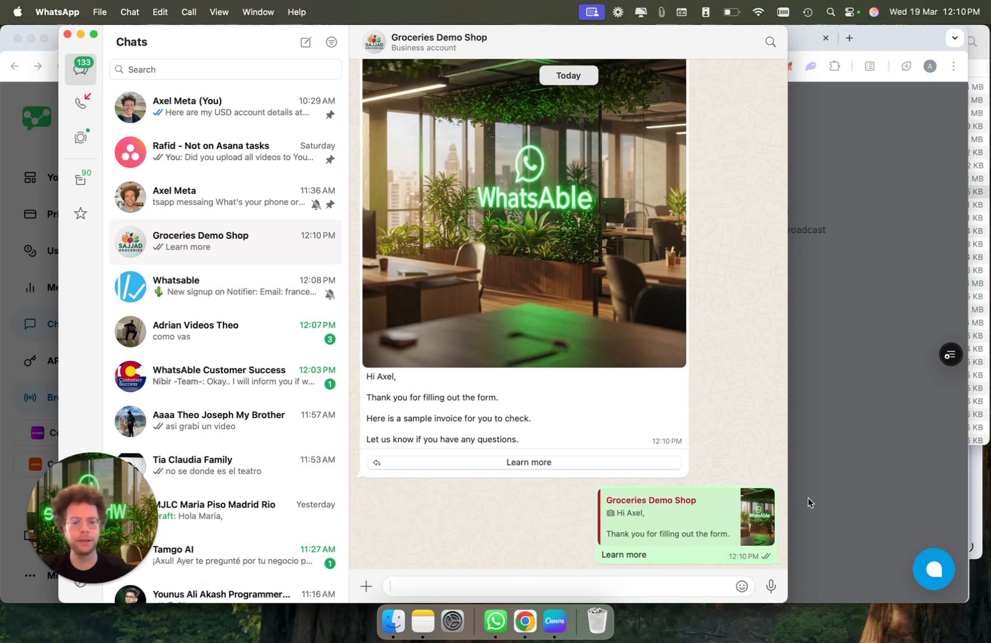
{"action": "left_click", "coordinate": [856, 461]}
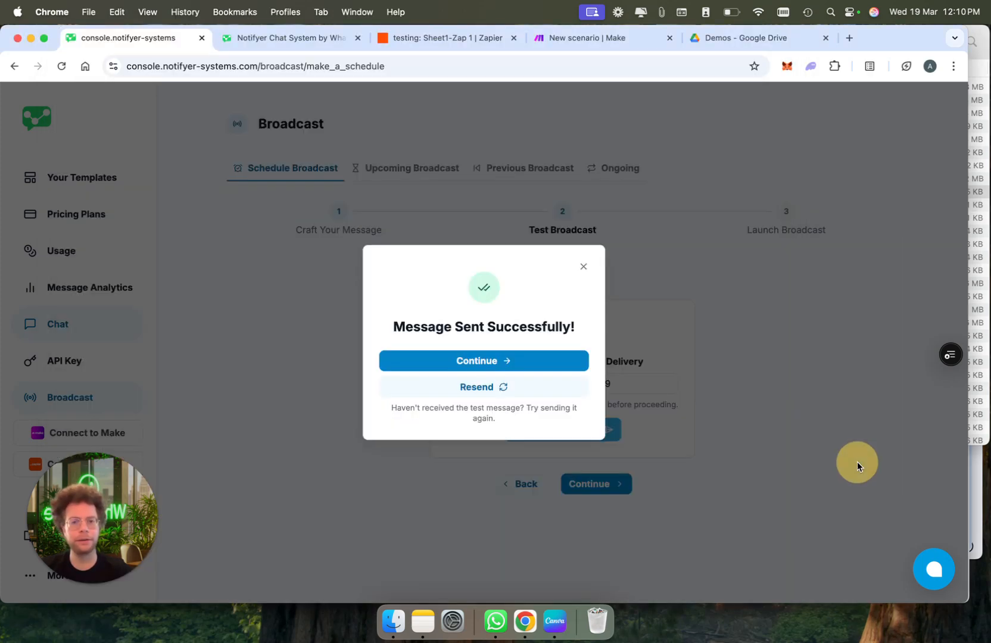
In the Notifyer chat inbox, clear the Edinborough and Hot leads label filters and open the chat that replied 'Learn more'
{"action": "left_click", "coordinate": [301, 39]}
{"action": "left_click", "coordinate": [166, 167]}
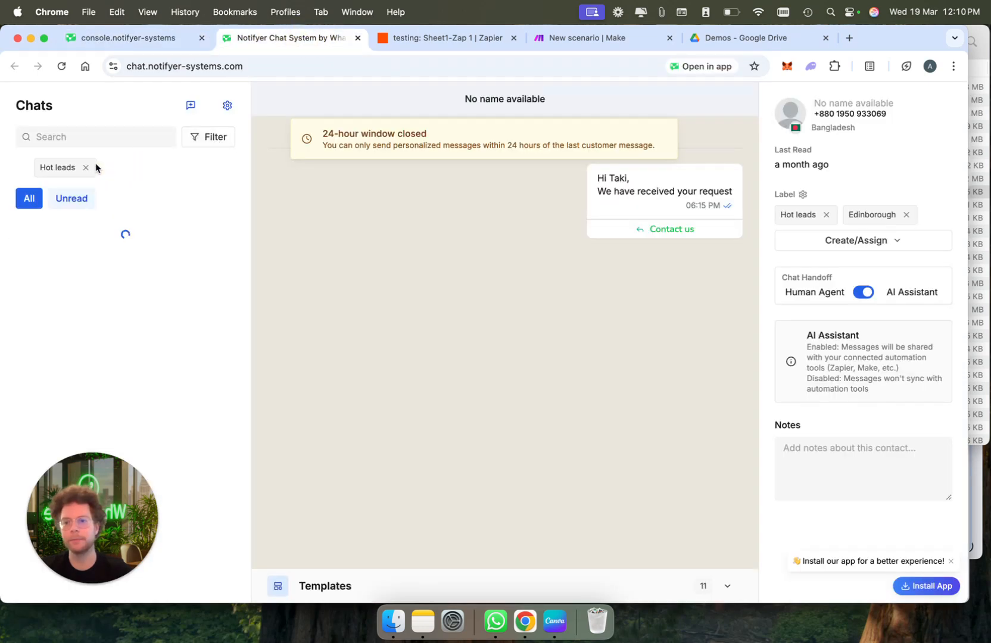
{"action": "left_click", "coordinate": [86, 167]}
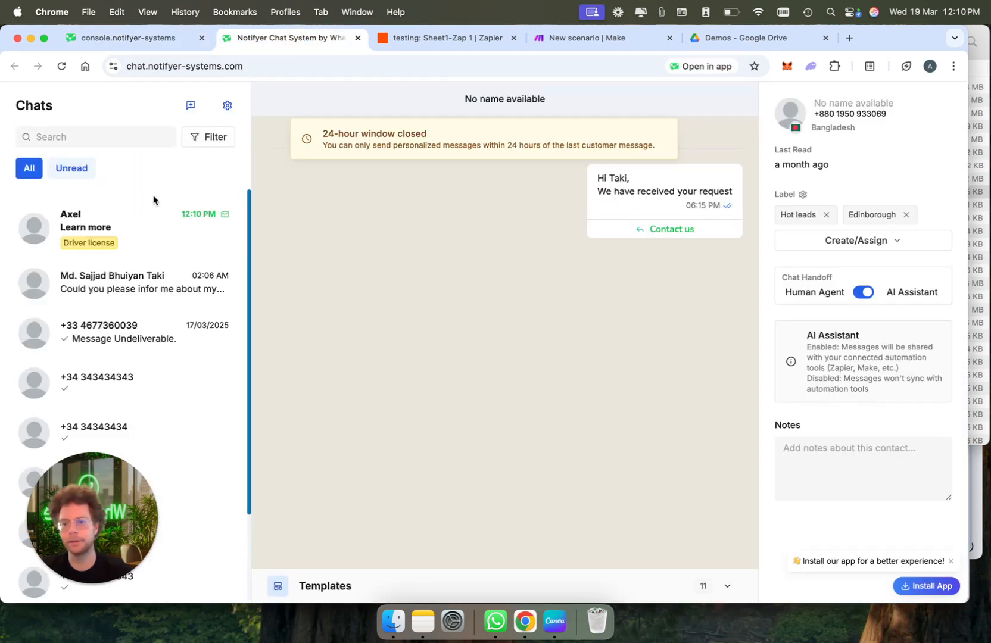
{"action": "left_click", "coordinate": [132, 227]}
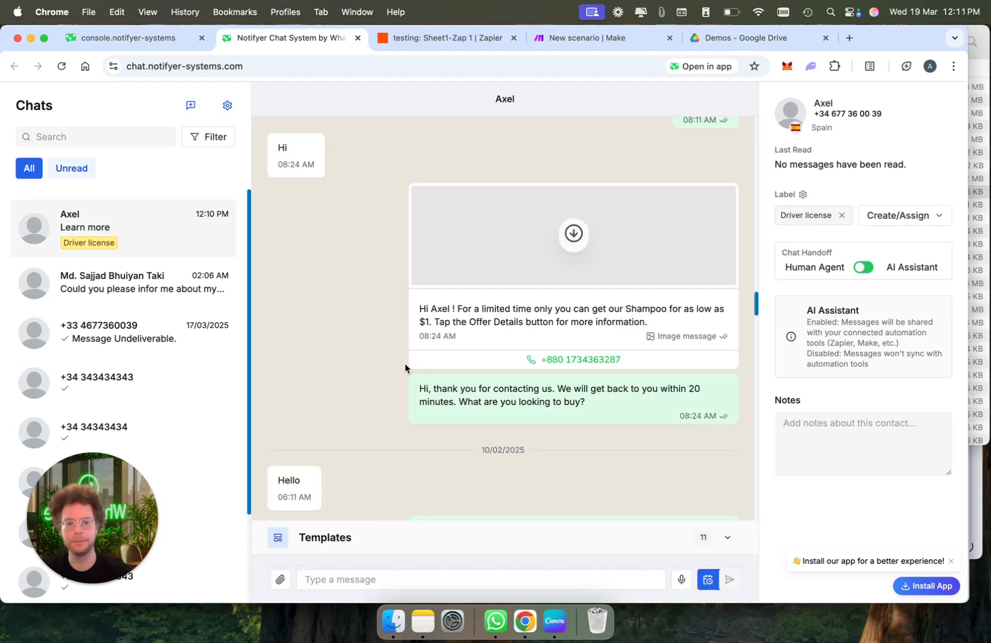
Reply 'what would you like to know?' in that chat
{"action": "left_click", "coordinate": [392, 577]}
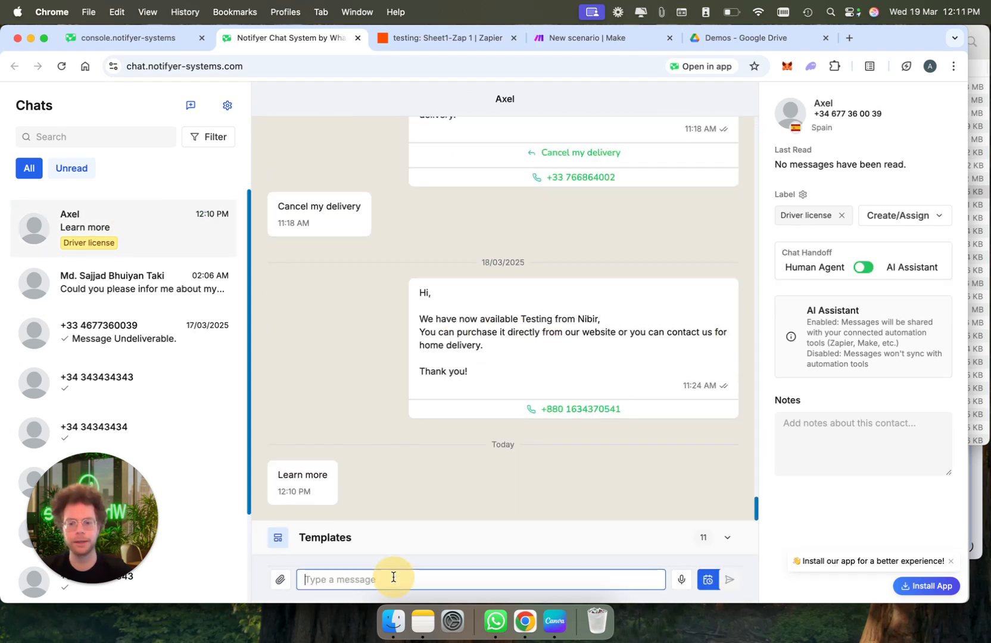
{"action": "type", "text": "what would you l"}
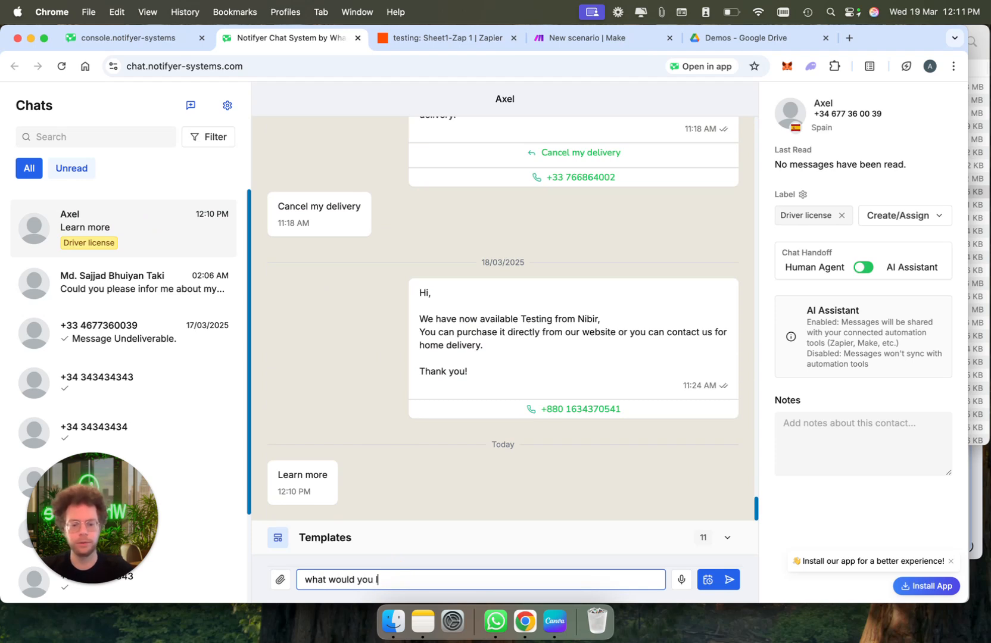
{"action": "type", "text": "ike to know"}
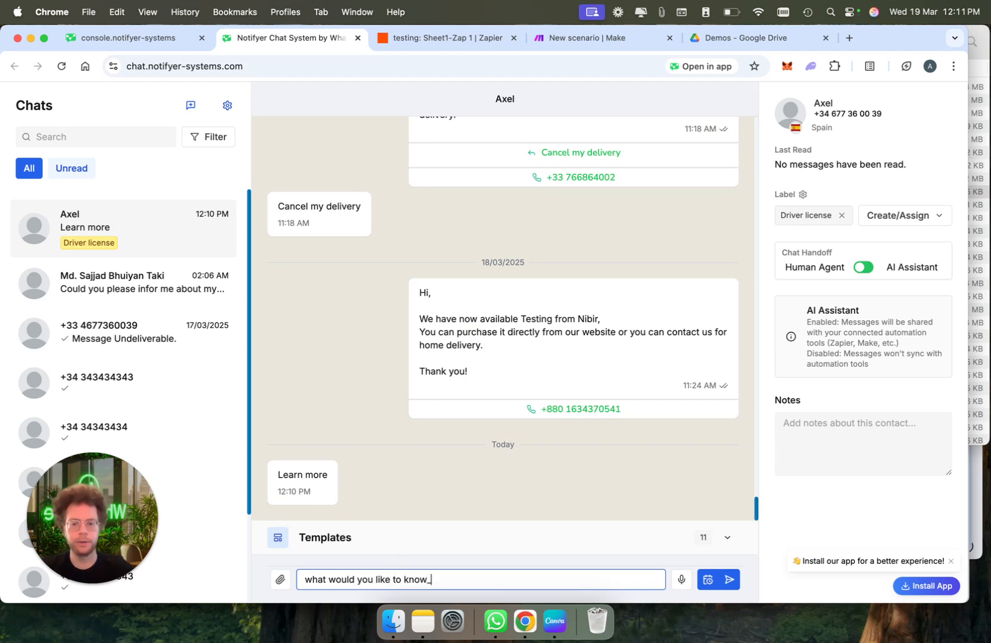
{"action": "type", "text": "?"}
{"action": "key", "text": "Return"}
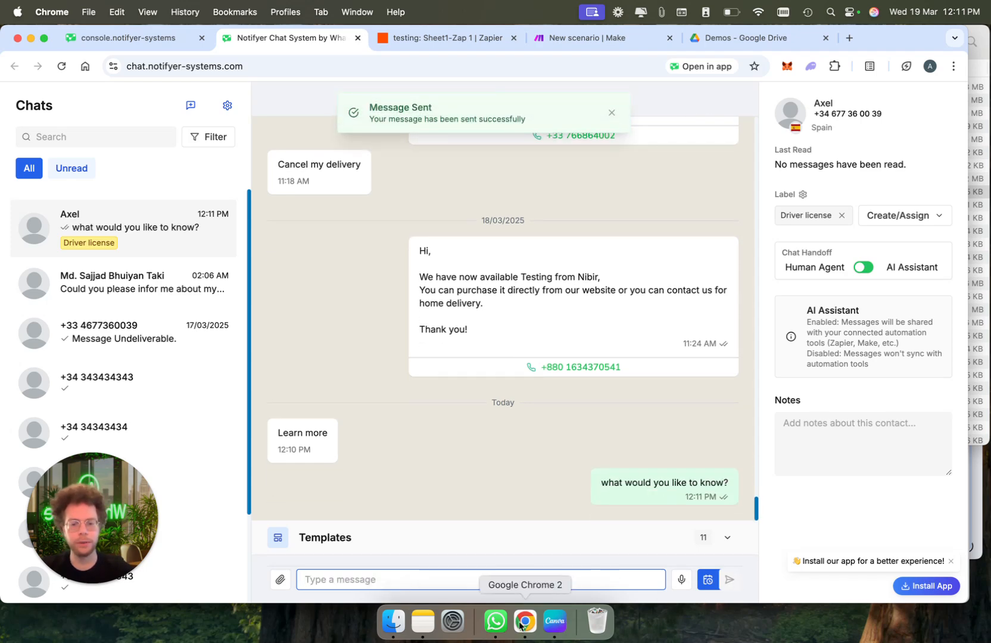
Confirm the reply arrived in WhatsApp, then trigger the chat's Switch to AI Assistant handoff prompt
{"action": "left_click", "coordinate": [495, 620]}
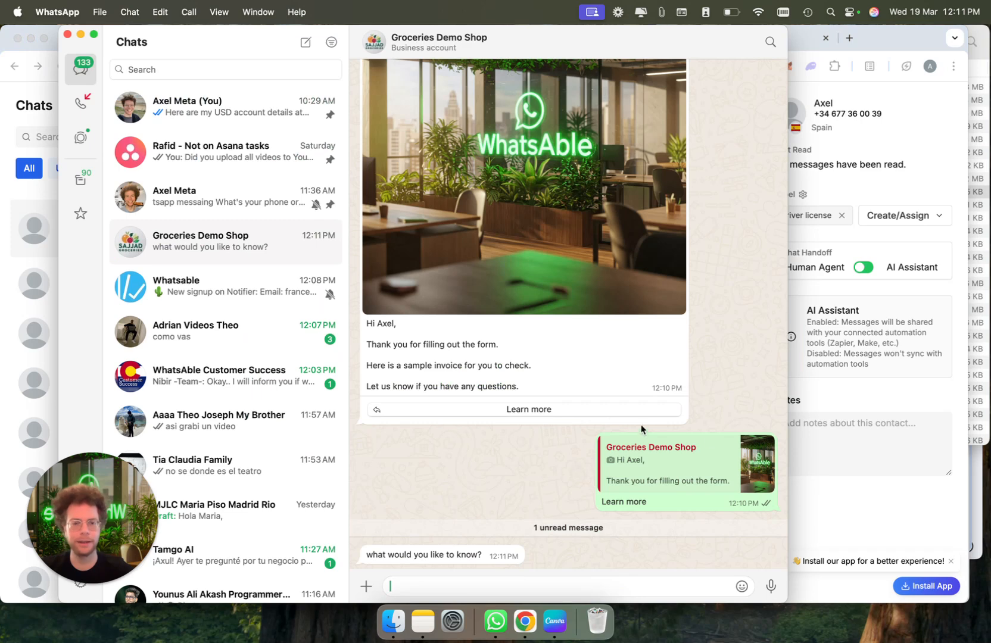
{"action": "left_click", "coordinate": [903, 505]}
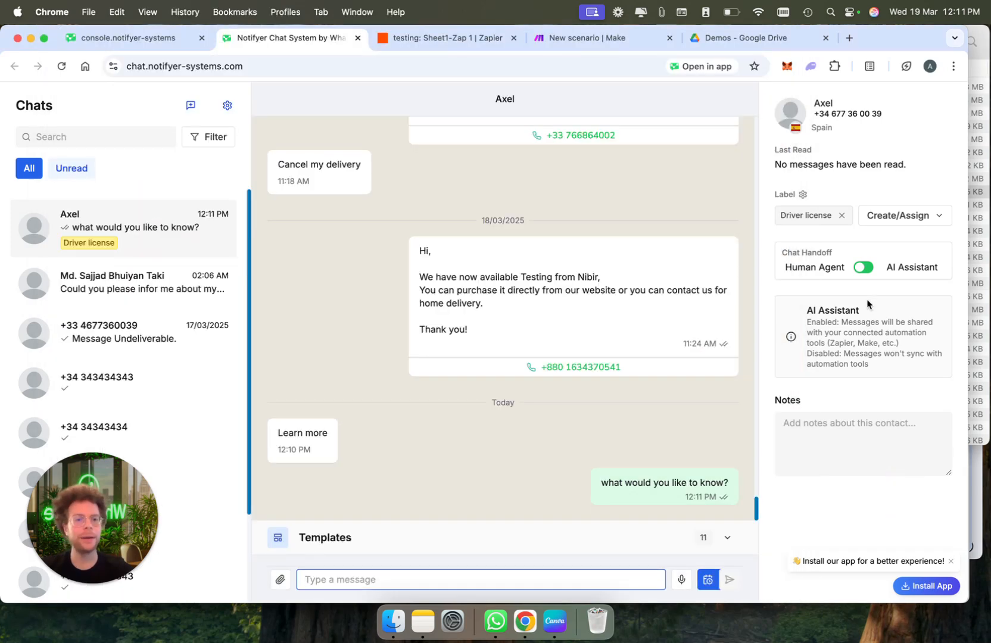
{"action": "left_click", "coordinate": [864, 272]}
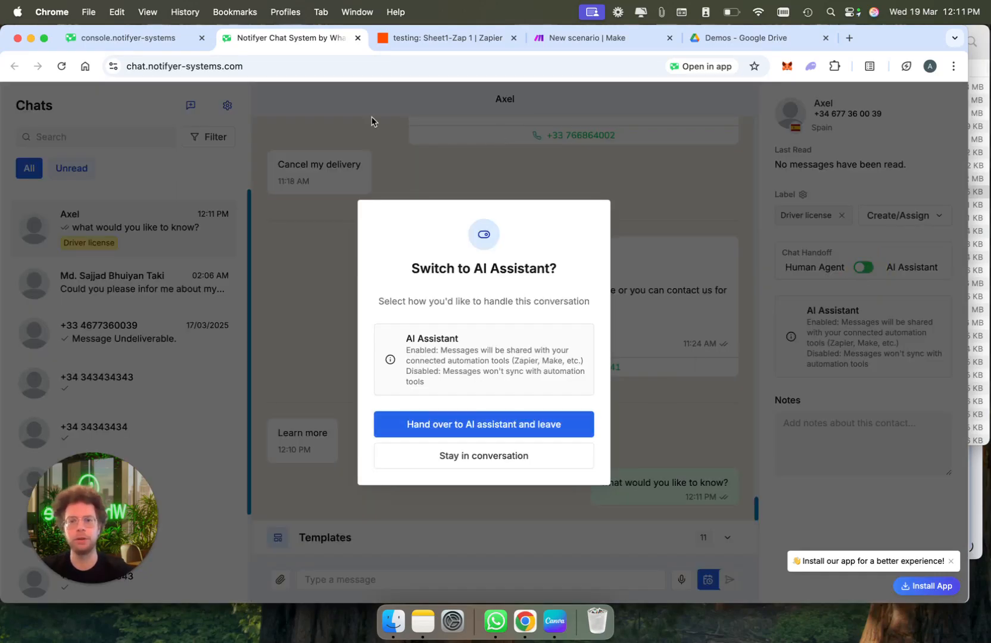
{"action": "left_click", "coordinate": [83, 37]}
Schedule the Black friday offer broadcast for 3/19/2025 at 12:39 AM
{"action": "left_click", "coordinate": [557, 360]}
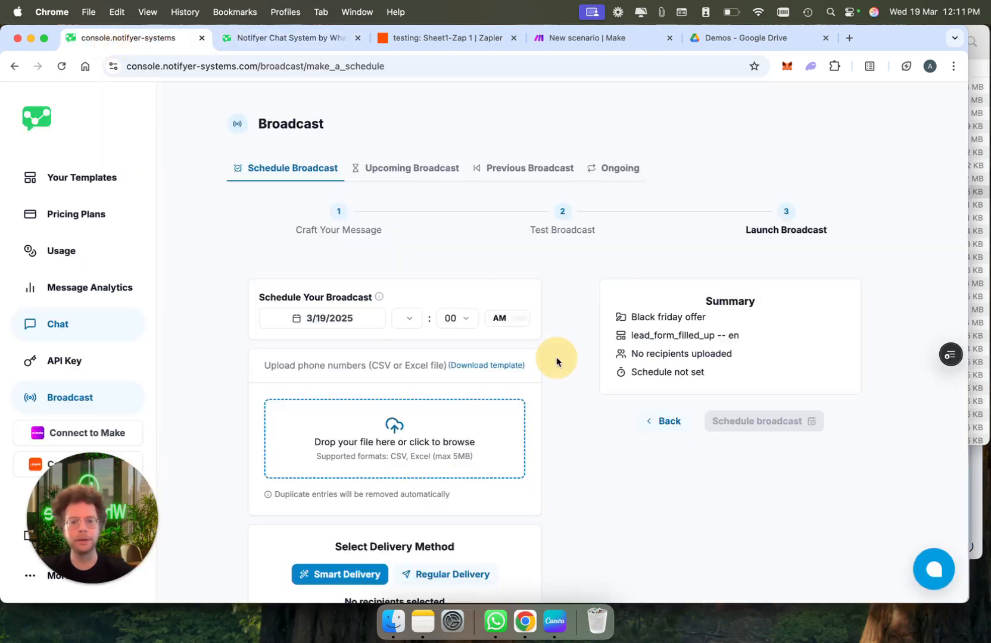
{"action": "left_click", "coordinate": [328, 318]}
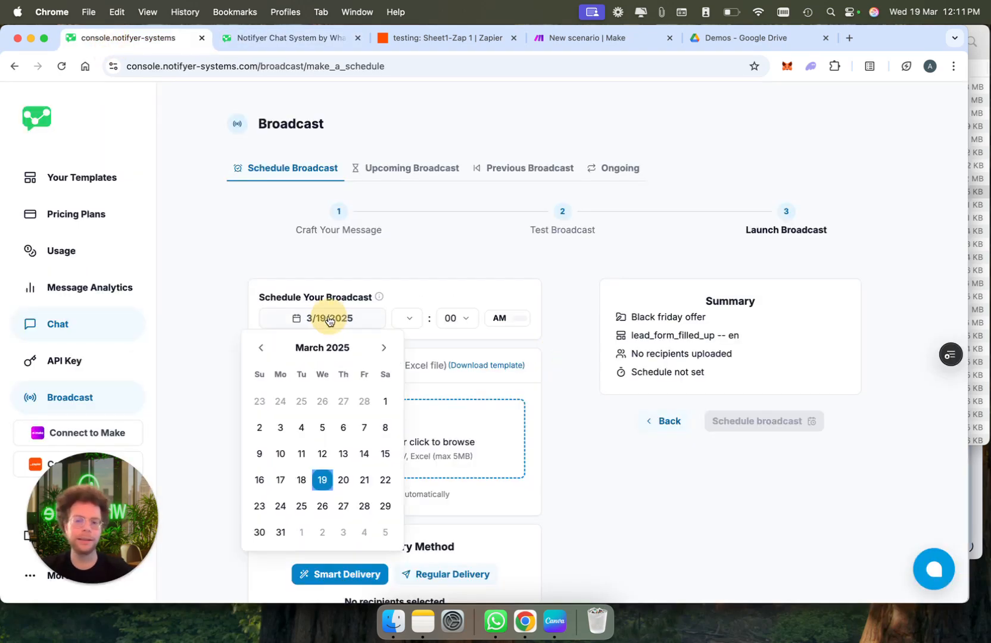
{"action": "left_click", "coordinate": [344, 481]}
{"action": "left_click", "coordinate": [409, 318]}
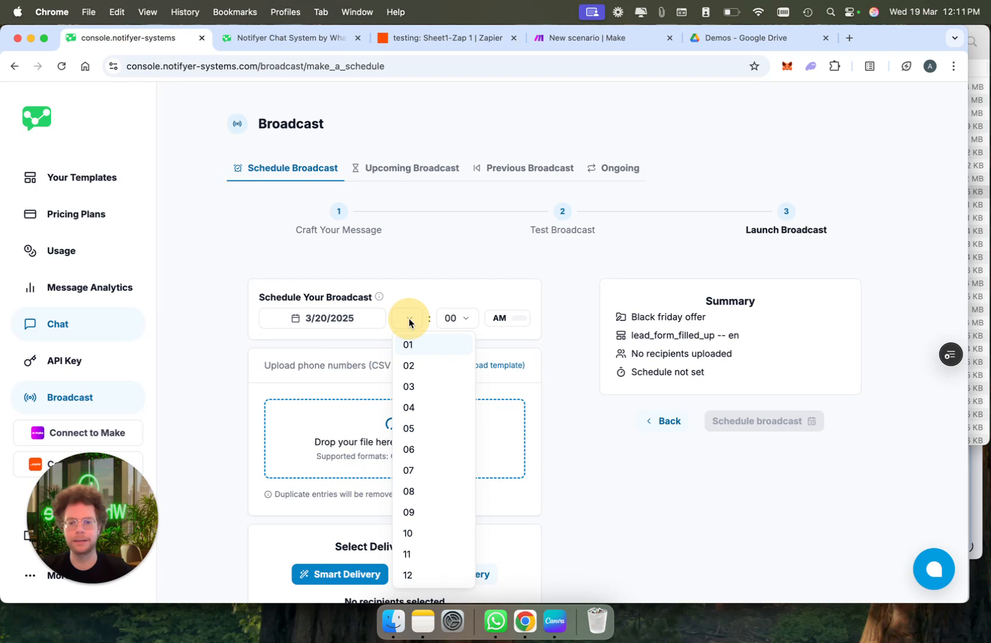
{"action": "left_click", "coordinate": [419, 369]}
{"action": "left_click", "coordinate": [457, 317]}
{"action": "scroll", "coordinate": [471, 518], "scroll_direction": "down", "scroll_amount": 5}
{"action": "left_click", "coordinate": [469, 494]}
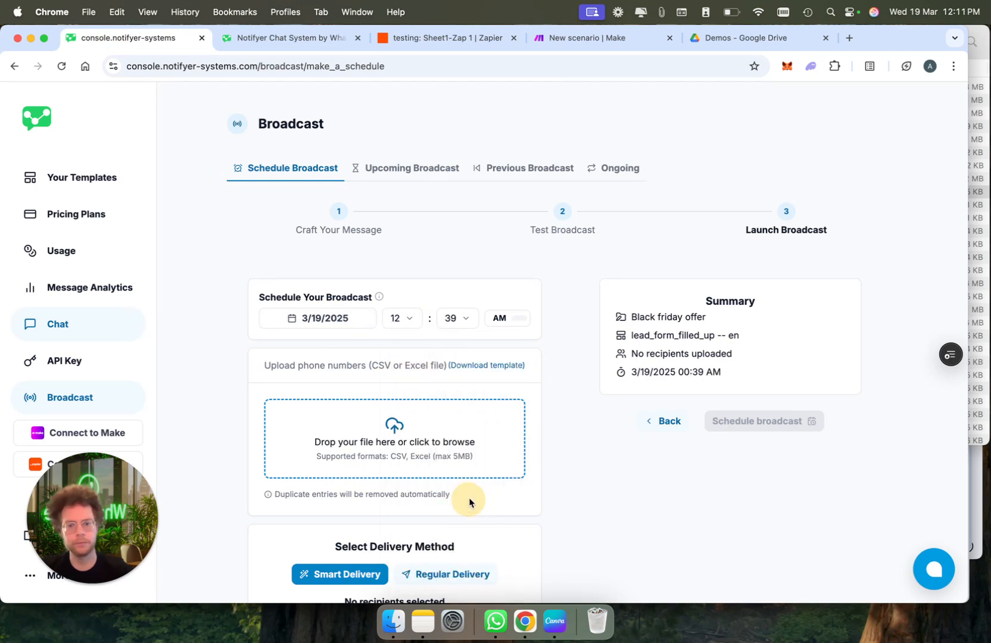
Download the recipient CSV template lead_form_filled_up_template.csv and open it
{"action": "scroll", "coordinate": [274, 445], "scroll_direction": "down", "scroll_amount": 2}
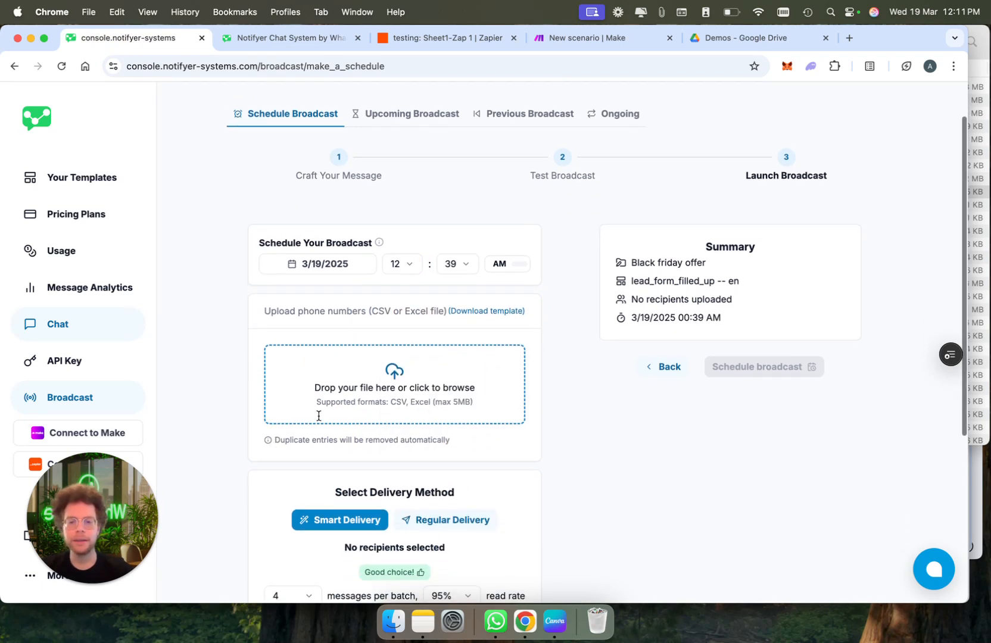
{"action": "left_click", "coordinate": [491, 315]}
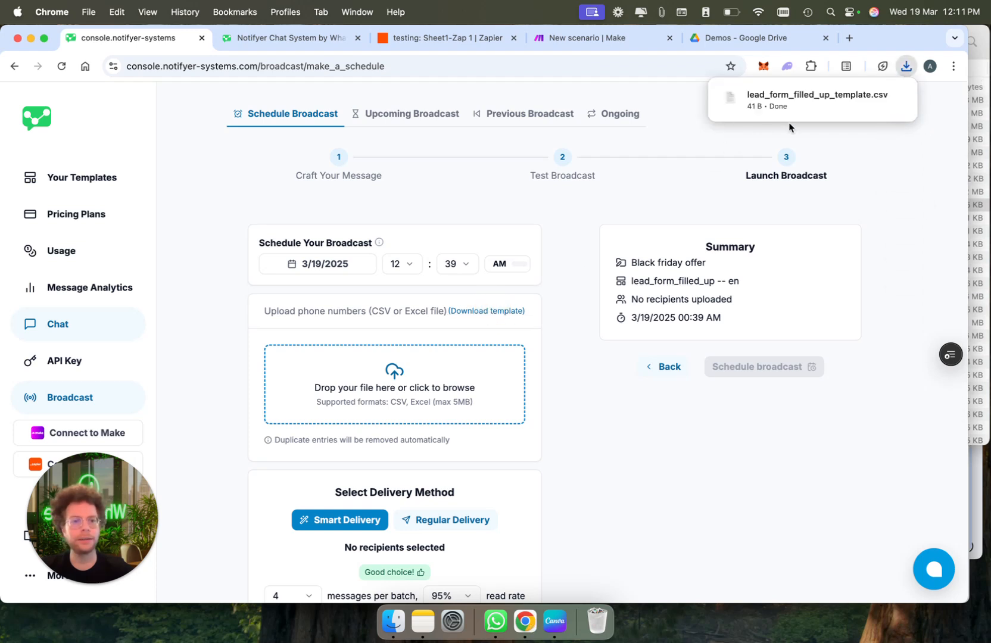
{"action": "left_click", "coordinate": [838, 95]}
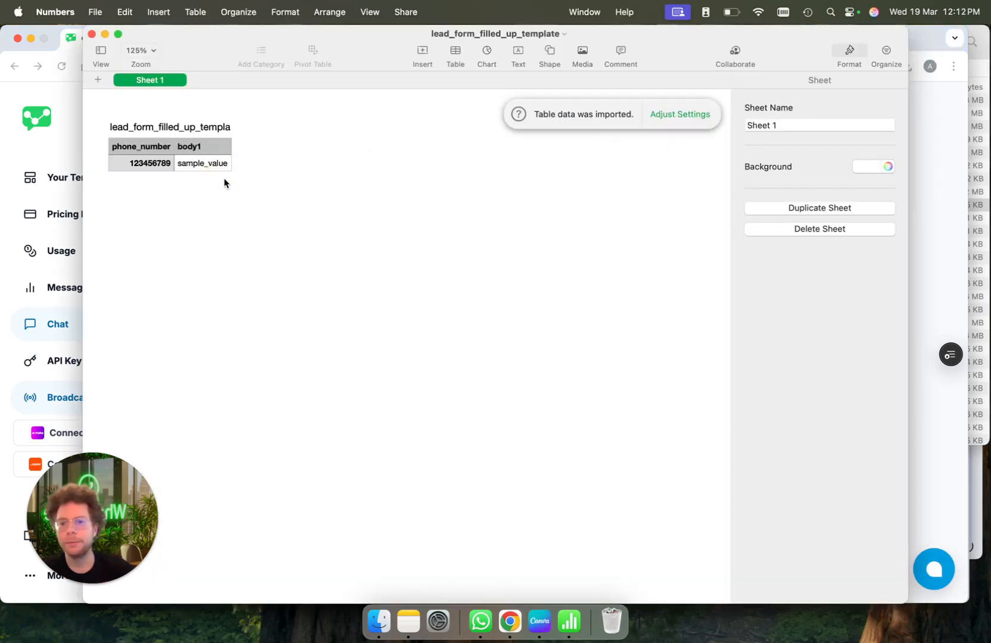
Replace the sample values in row 2 with a recipient's phone number in A2 and first name in B2
{"action": "left_click", "coordinate": [213, 167]}
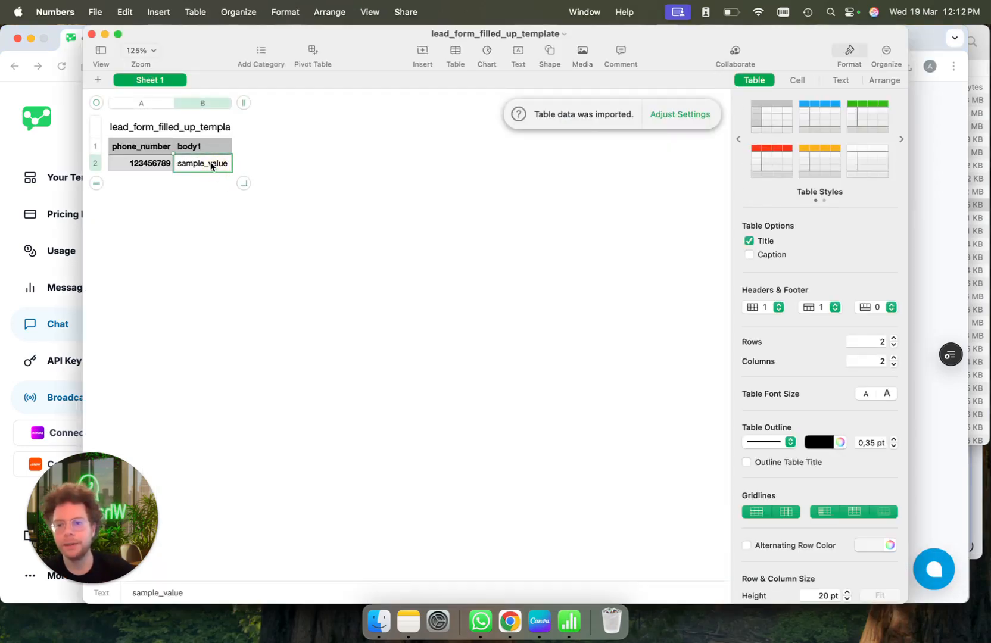
{"action": "double_click", "coordinate": [203, 166]}
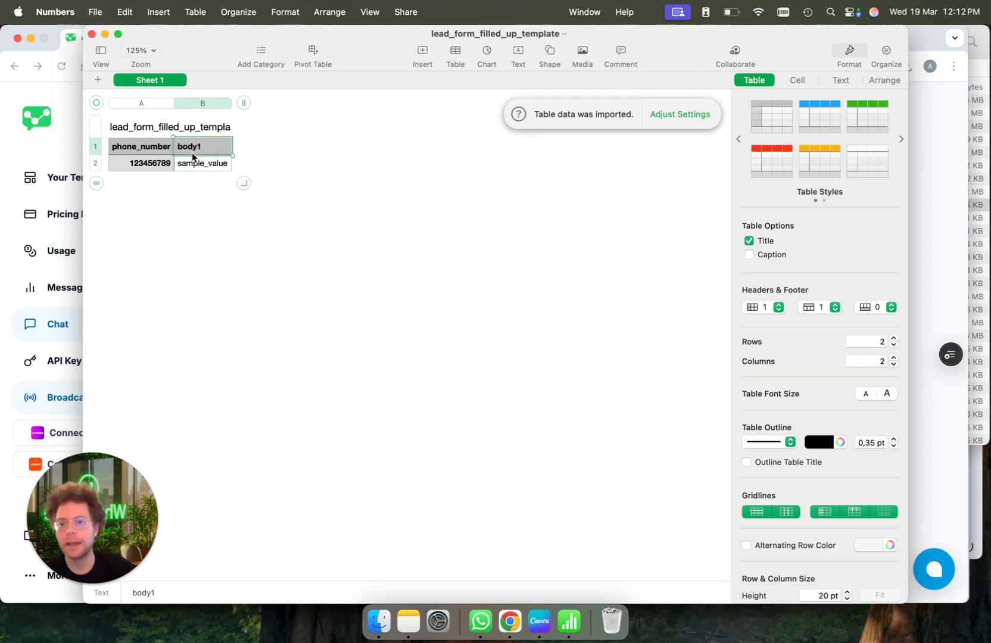
{"action": "left_click", "coordinate": [155, 165]}
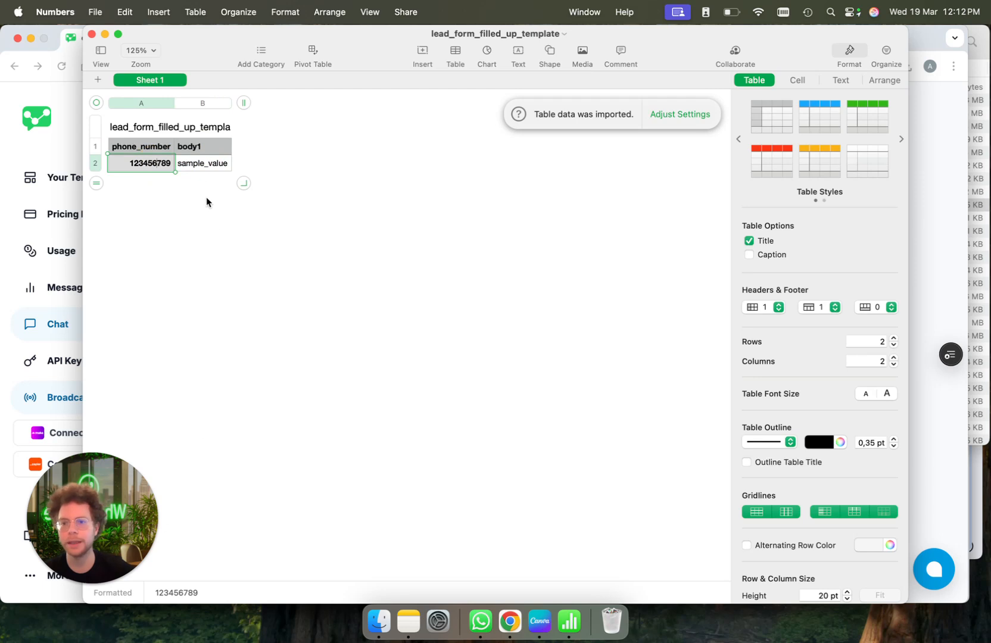
{"action": "left_click", "coordinate": [206, 167]}
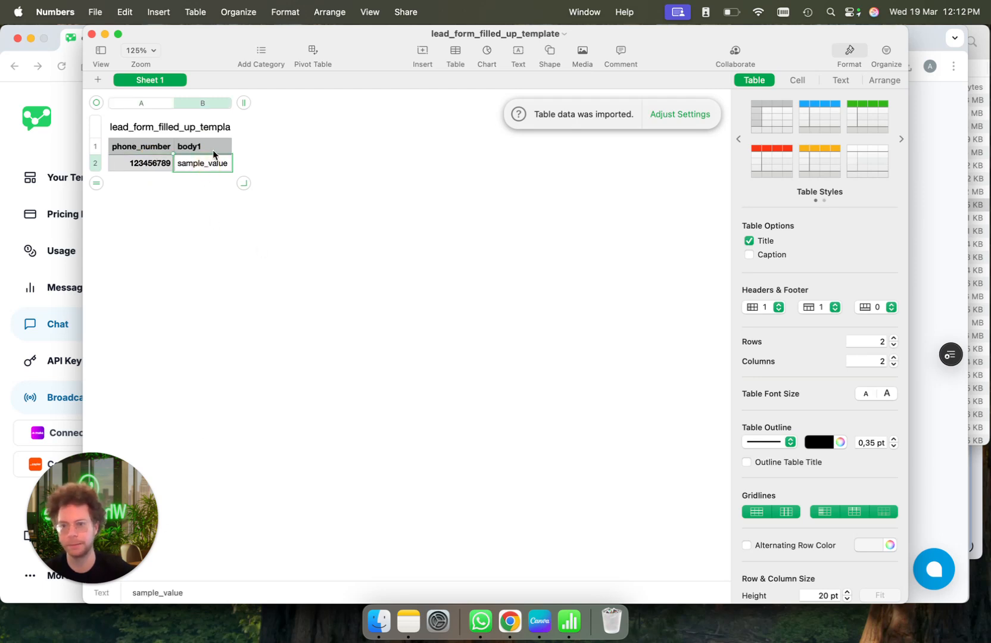
{"action": "left_click", "coordinate": [160, 163]}
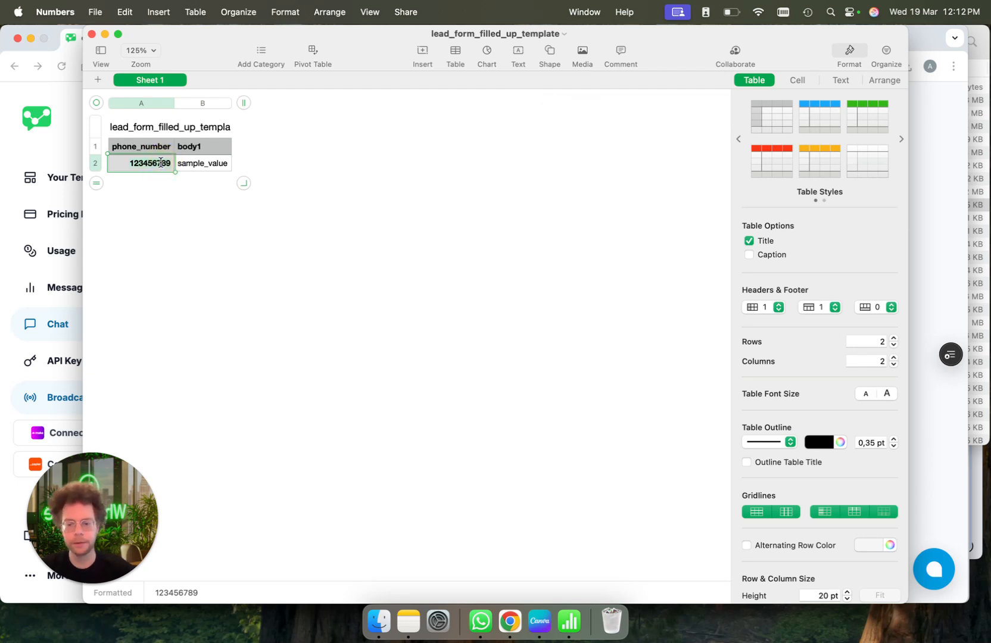
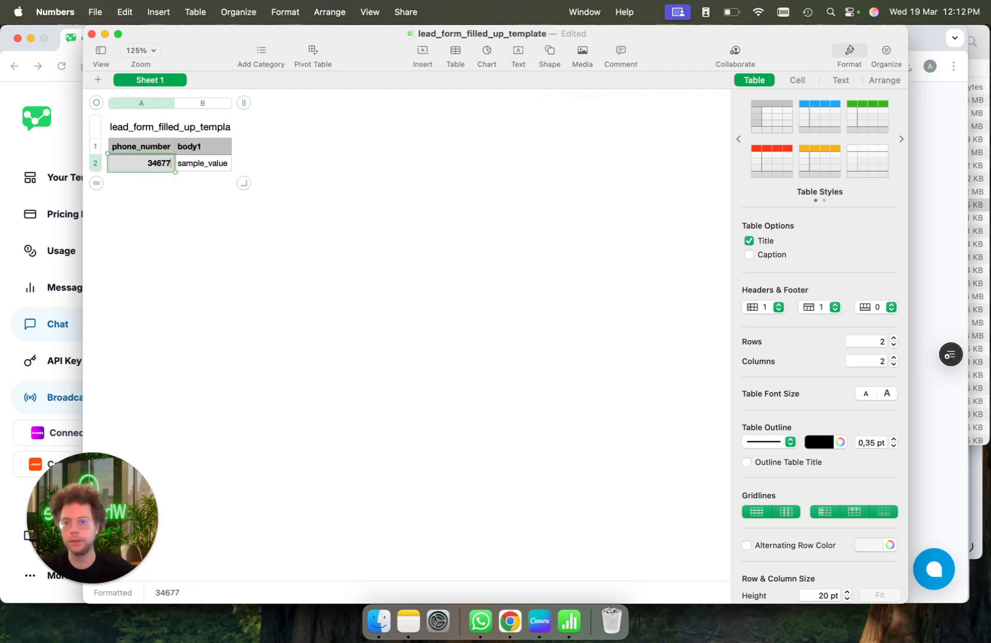
{"action": "left_click", "coordinate": [188, 164]}
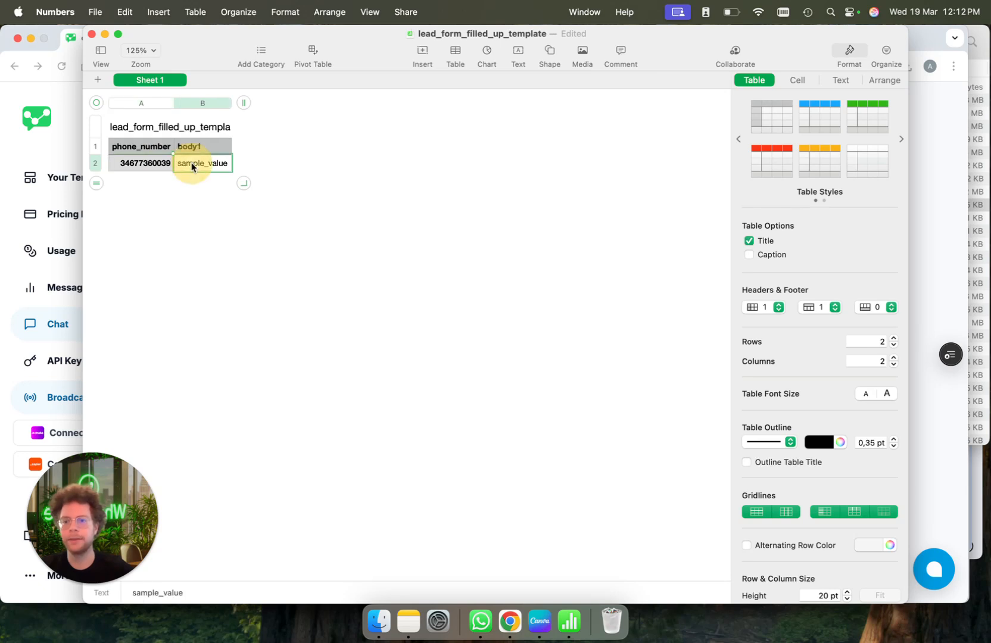
{"action": "type", "text": "Axel"}
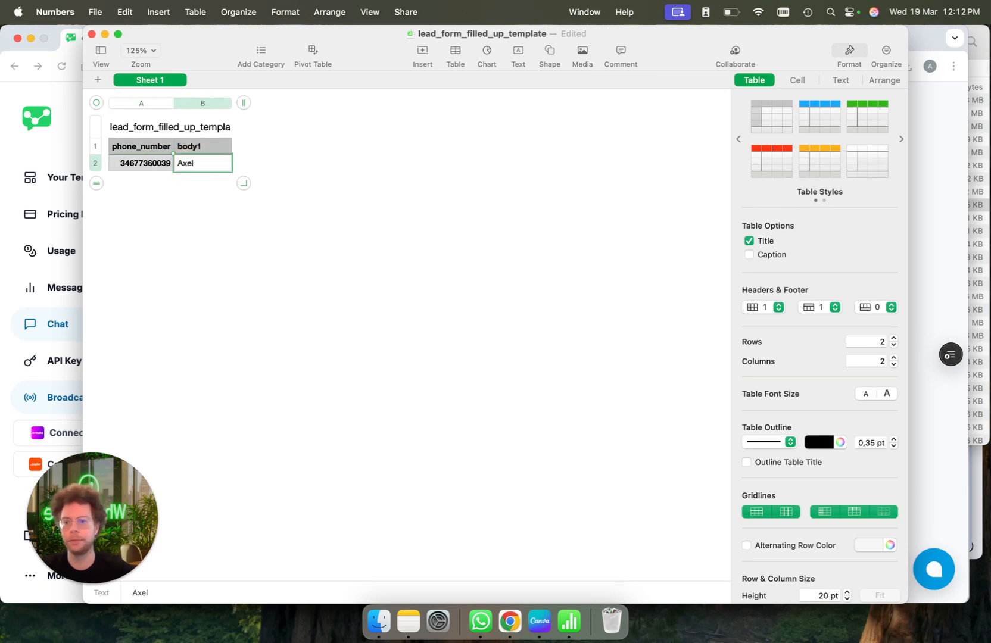
{"action": "left_click", "coordinate": [189, 187]}
{"action": "left_click", "coordinate": [196, 165]}
{"action": "key", "text": "Tab"}
Add a third row with a second recipient's first name in B3
{"action": "key", "text": "super+v"}
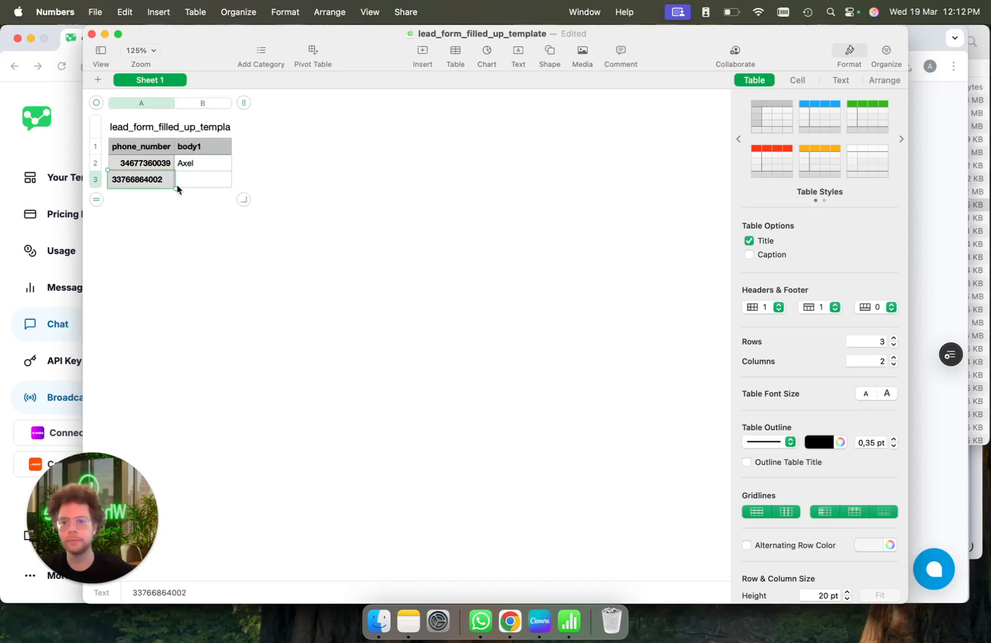
{"action": "left_click", "coordinate": [188, 182]}
{"action": "type", "text": "Alex"}
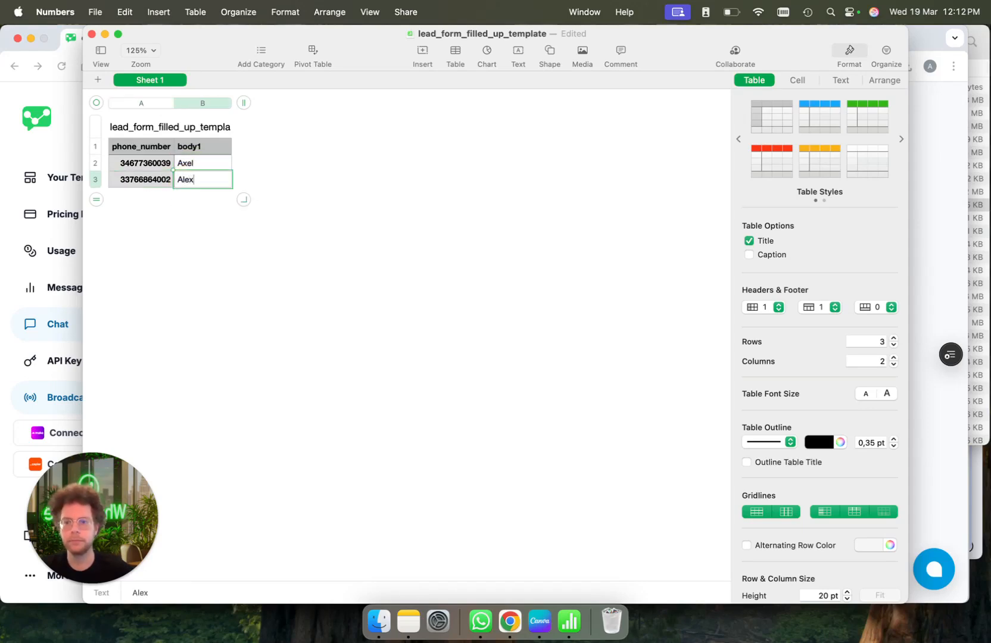
{"action": "left_click", "coordinate": [469, 195]}
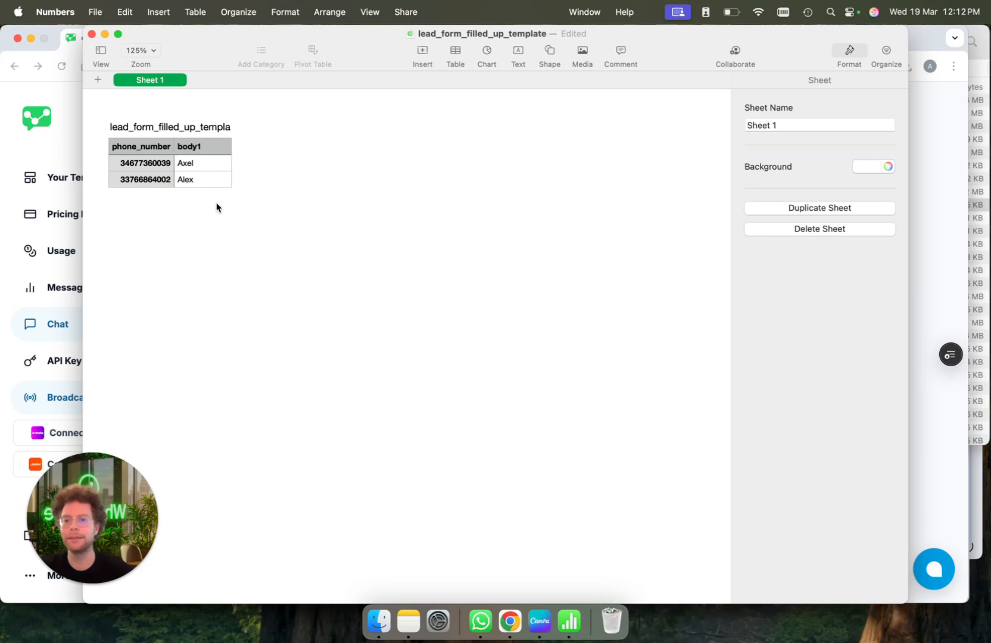
Start exporting the sheet to Excel via File > Export To, then cancel the export
{"action": "left_click", "coordinate": [95, 12]}
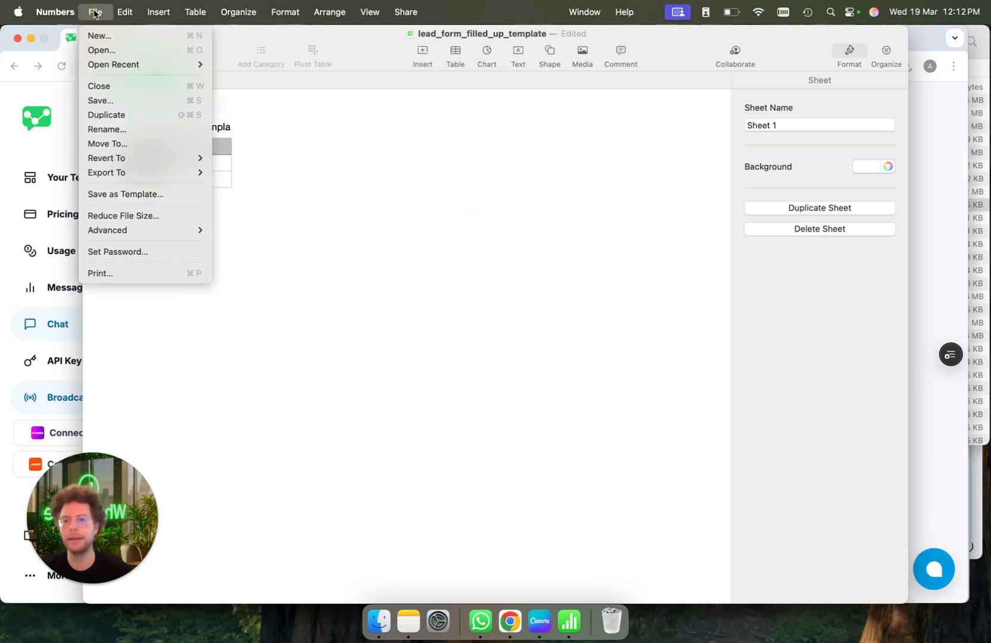
{"action": "mouse_move", "coordinate": [140, 173]}
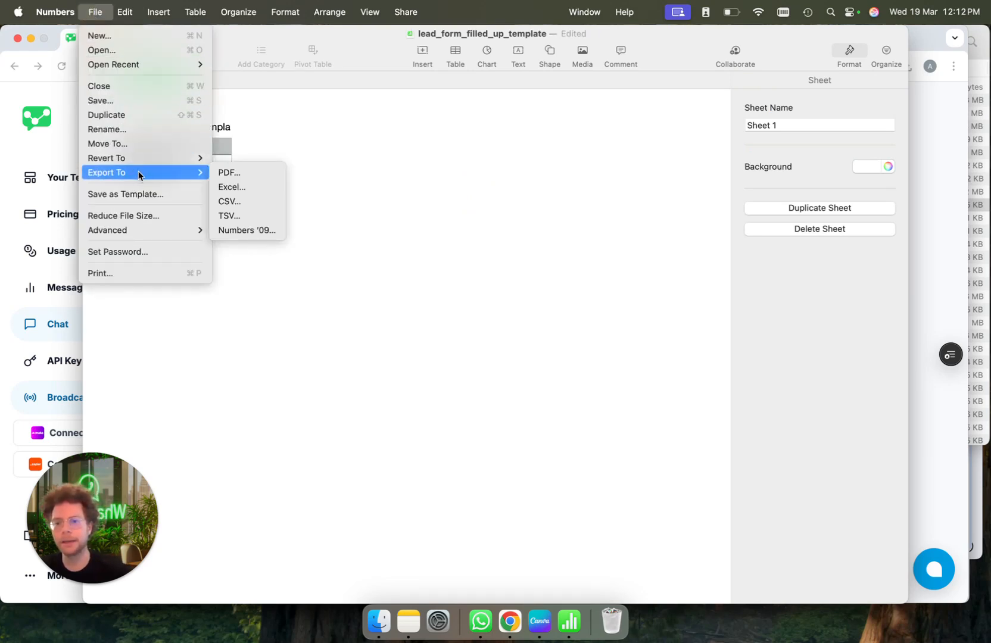
{"action": "left_click", "coordinate": [260, 188]}
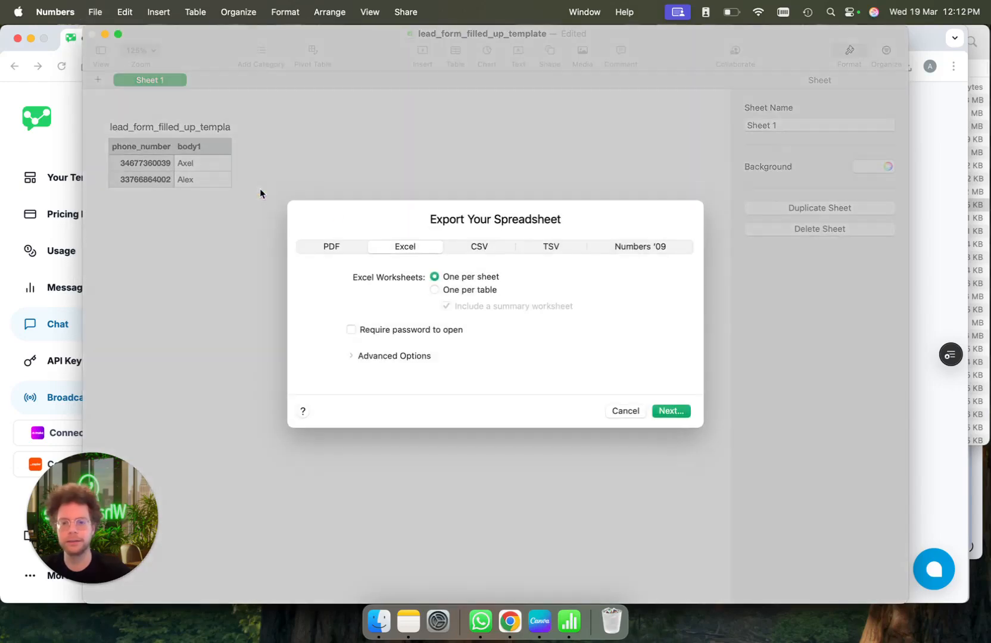
{"action": "key", "text": "Escape"}
{"action": "key", "text": "super+Tab"}
Upload sample demo broadcast.xlsx as the recipient list and highlight the duplicate-removal note
{"action": "left_click", "coordinate": [407, 375]}
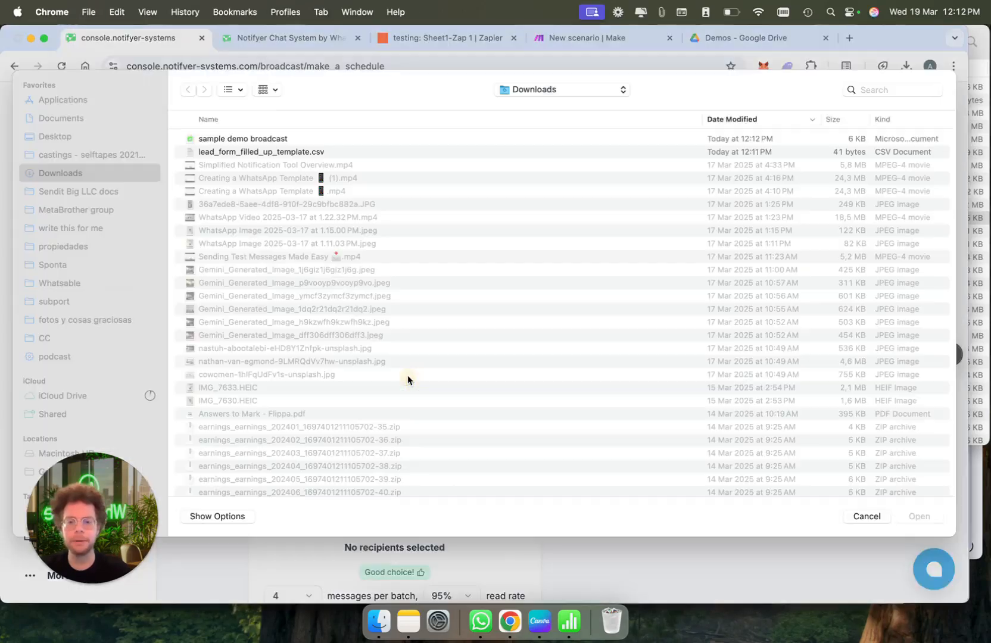
{"action": "double_click", "coordinate": [305, 149]}
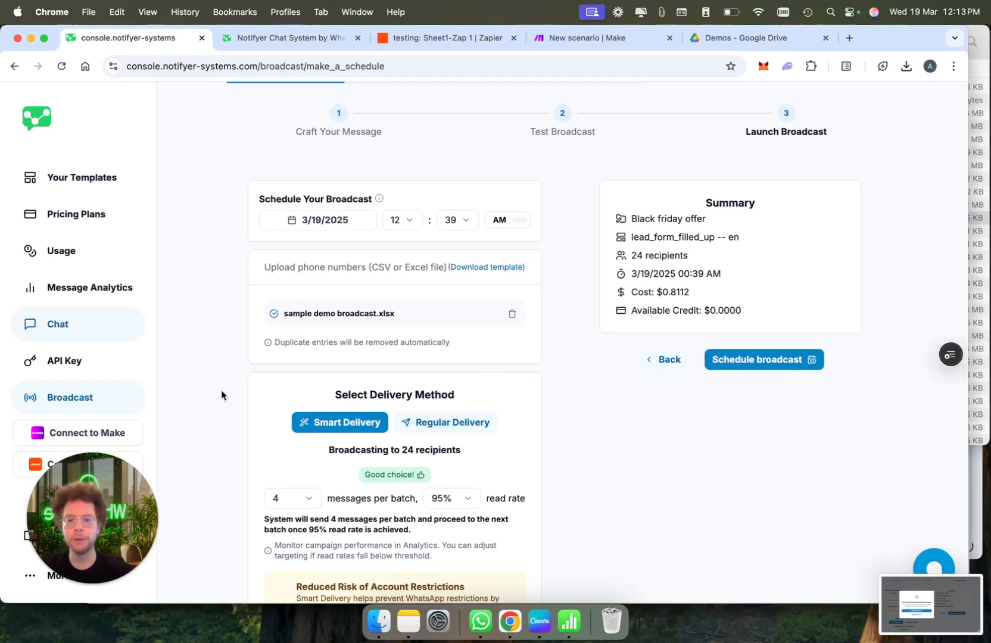
{"action": "left_click_drag", "start_coordinate": [274, 343], "coordinate": [451, 350]}
{"action": "left_click", "coordinate": [498, 349]}
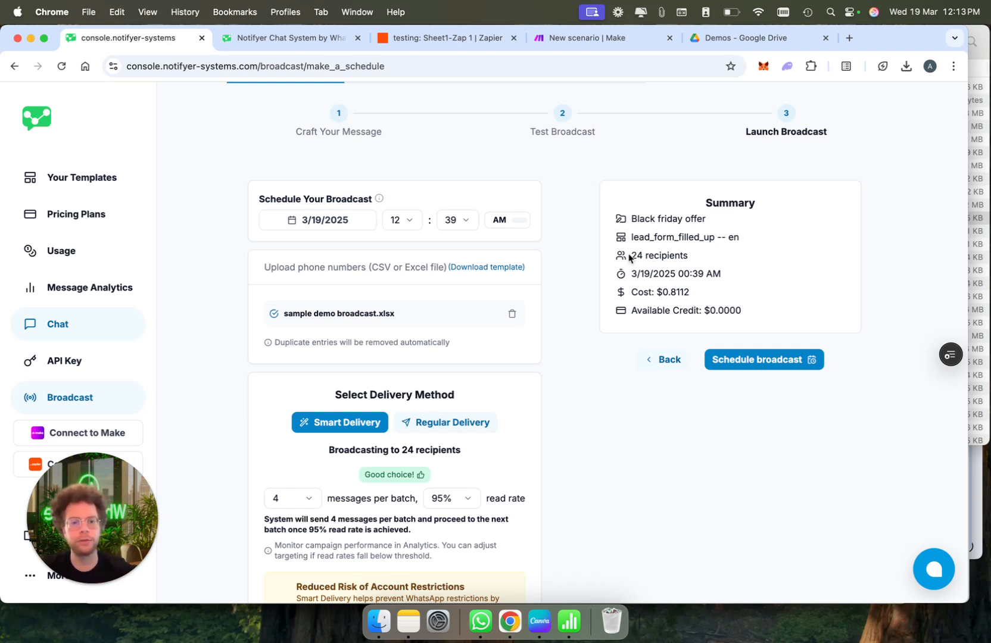
Highlight the summary's 24 recipients count and $0.8112 broadcast cost
{"action": "left_click_drag", "start_coordinate": [630, 256], "coordinate": [698, 256]}
{"action": "left_click", "coordinate": [697, 256]}
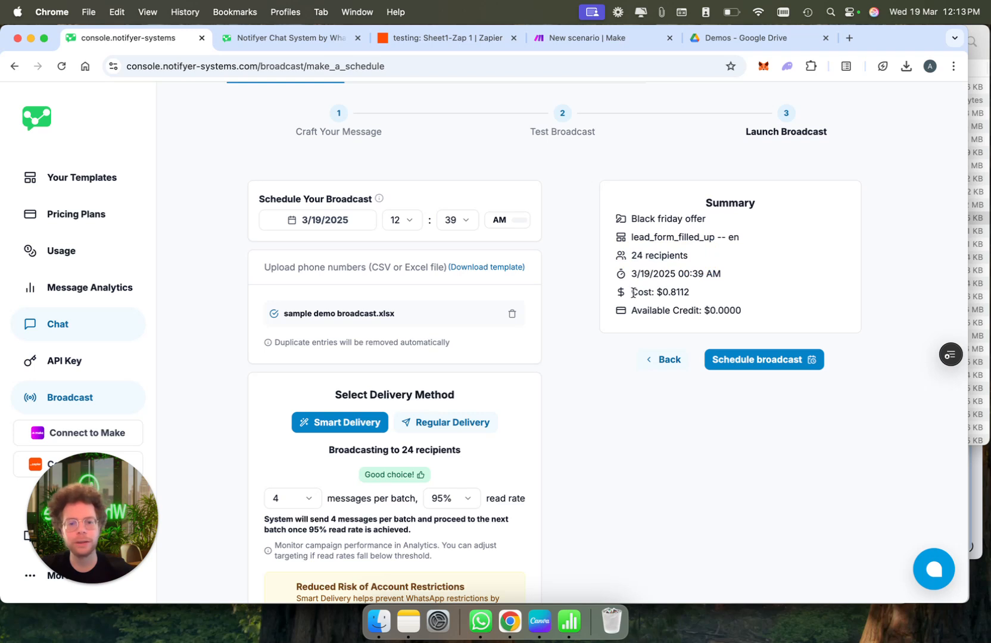
{"action": "left_click_drag", "start_coordinate": [632, 291], "coordinate": [718, 296]}
{"action": "left_click", "coordinate": [718, 295]}
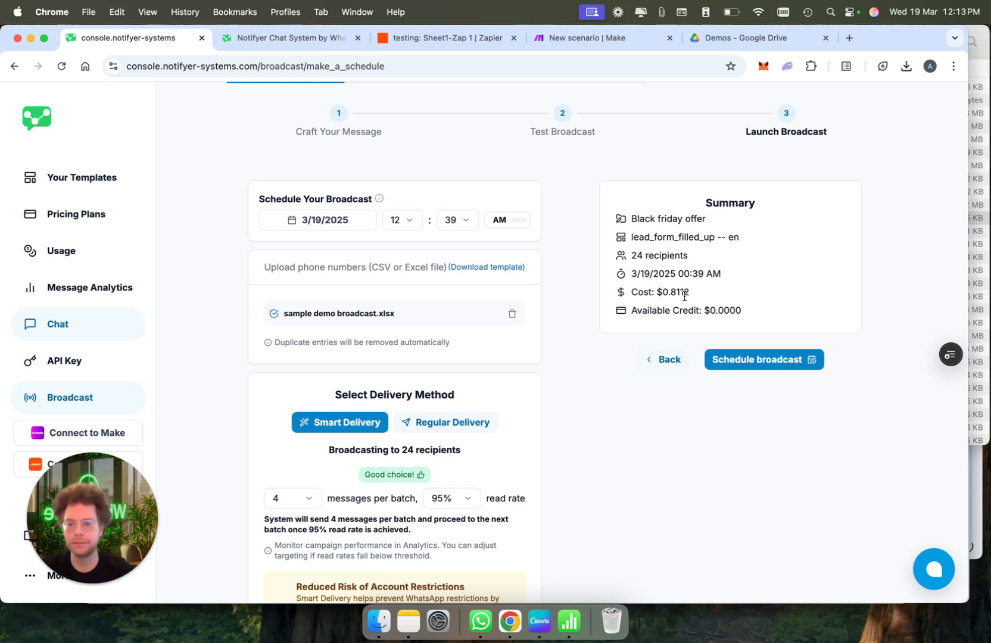
{"action": "left_click_drag", "start_coordinate": [656, 292], "coordinate": [684, 291]}
{"action": "left_click", "coordinate": [735, 304]}
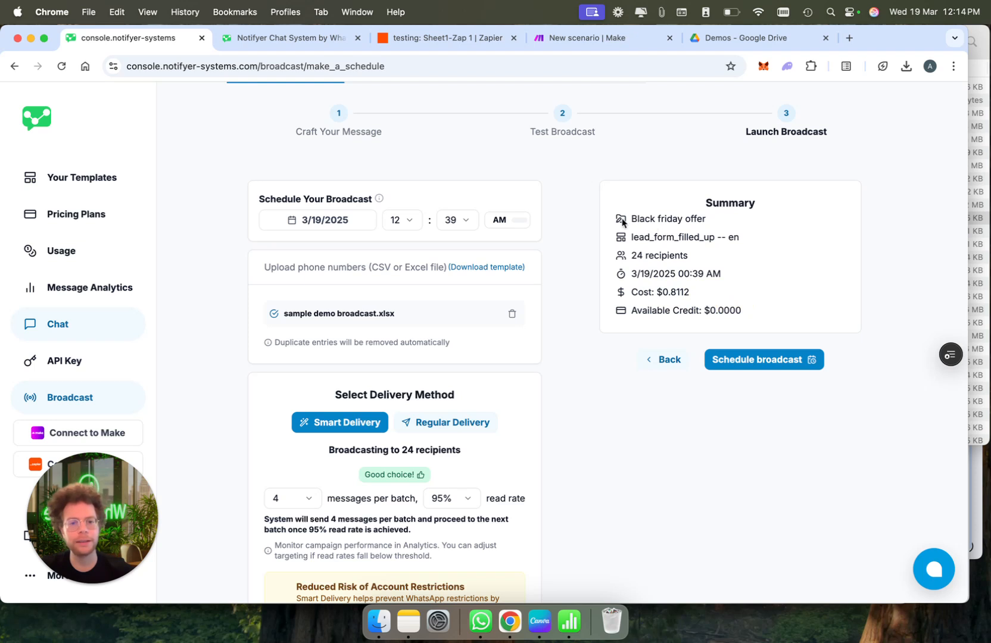
Set Smart Delivery to 20 messages per batch with an 85% read-rate threshold
{"action": "scroll", "coordinate": [696, 306], "scroll_direction": "down", "scroll_amount": 4}
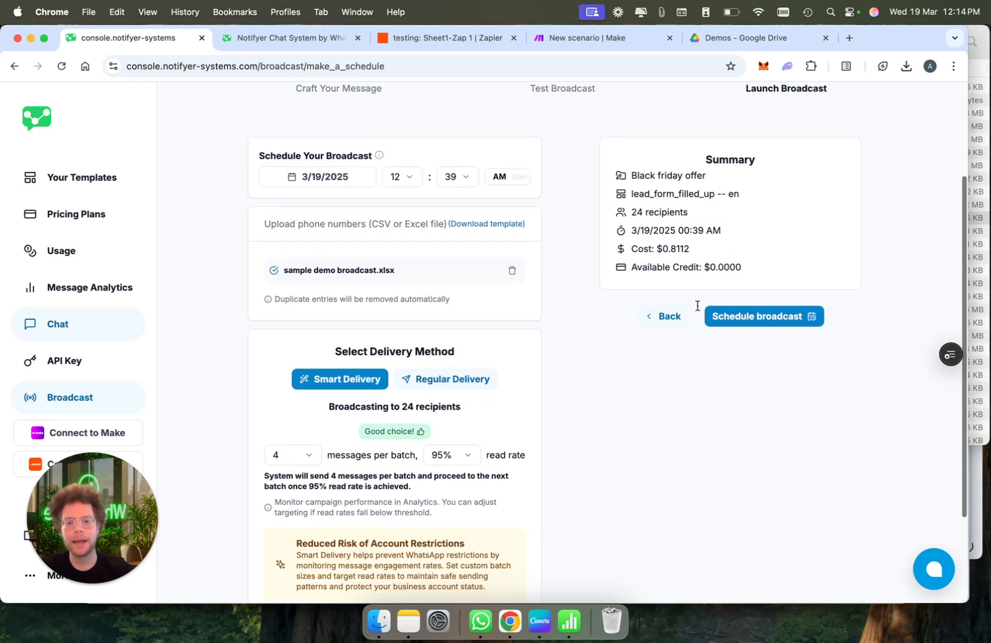
{"action": "scroll", "coordinate": [697, 306], "scroll_direction": "down", "scroll_amount": 2}
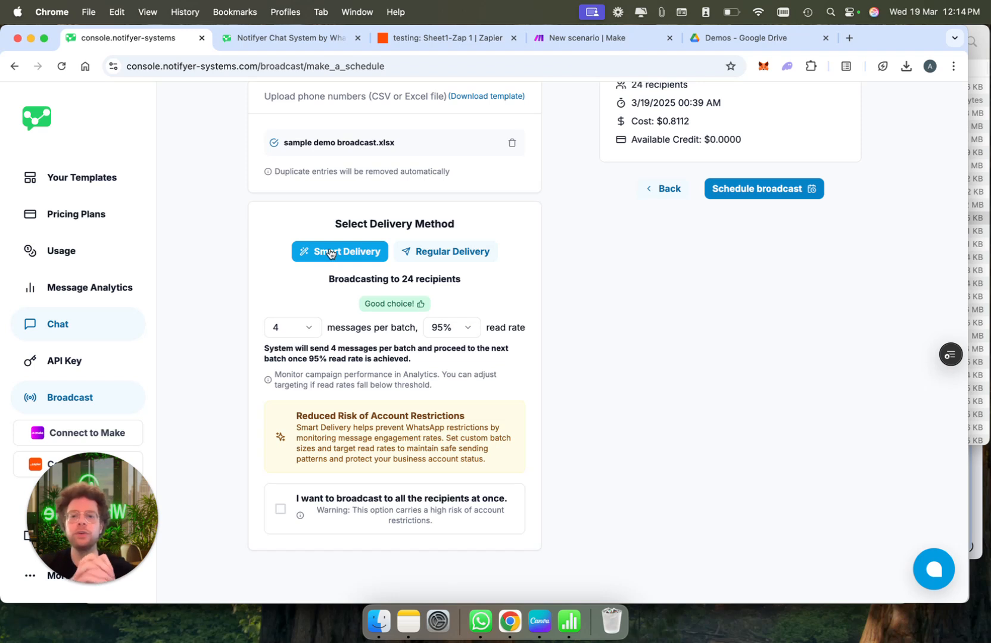
{"action": "left_click", "coordinate": [294, 327]}
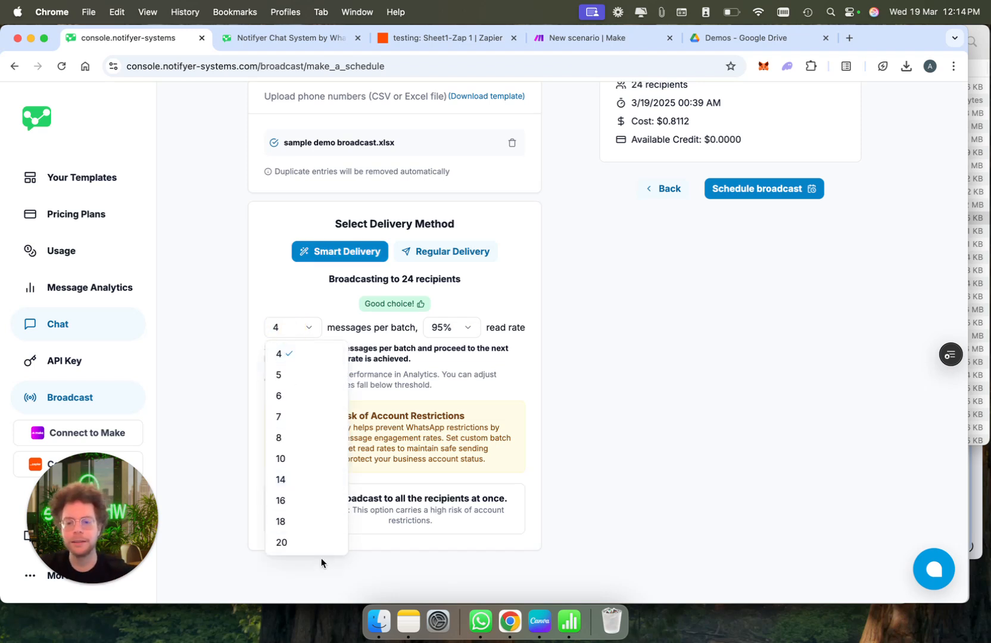
{"action": "left_click", "coordinate": [318, 542]}
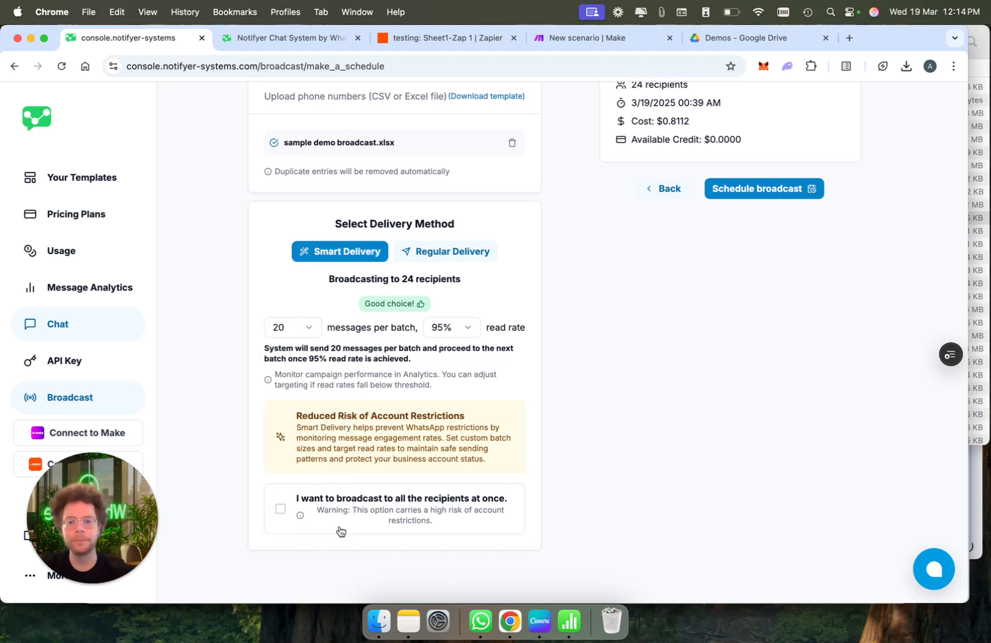
{"action": "left_click", "coordinate": [458, 328]}
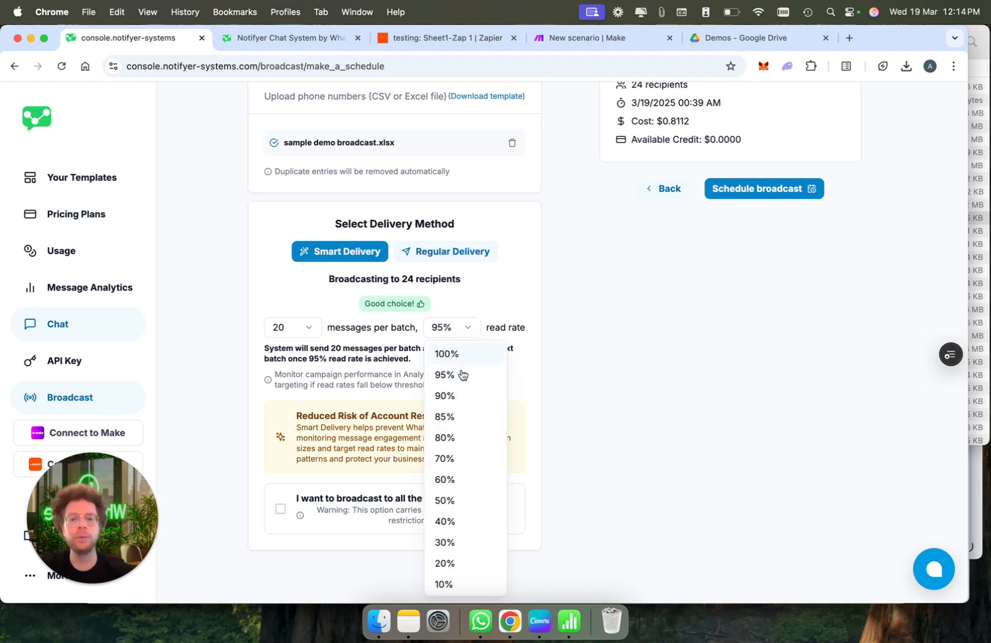
{"action": "left_click", "coordinate": [467, 420]}
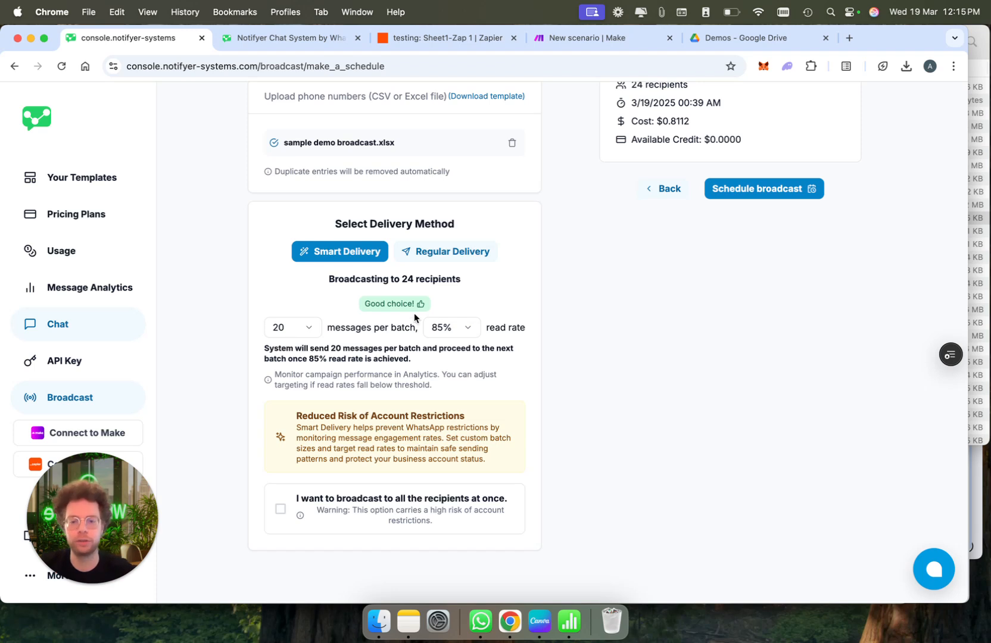
Switch to Regular Delivery and set the pace to 4 messages per minute, after first trying 6
{"action": "left_click", "coordinate": [442, 258]}
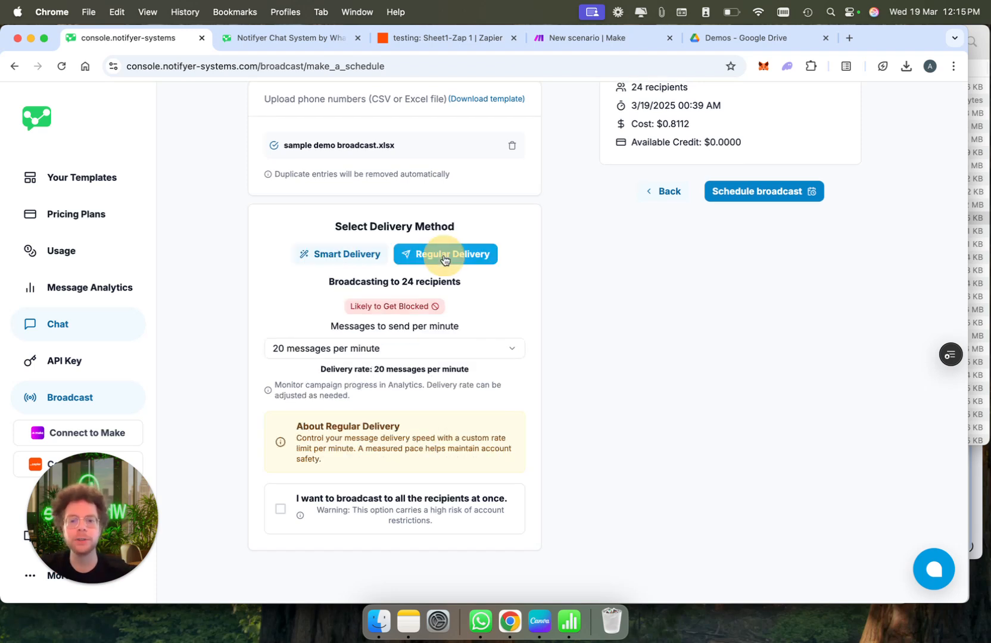
{"action": "left_click", "coordinate": [424, 354]}
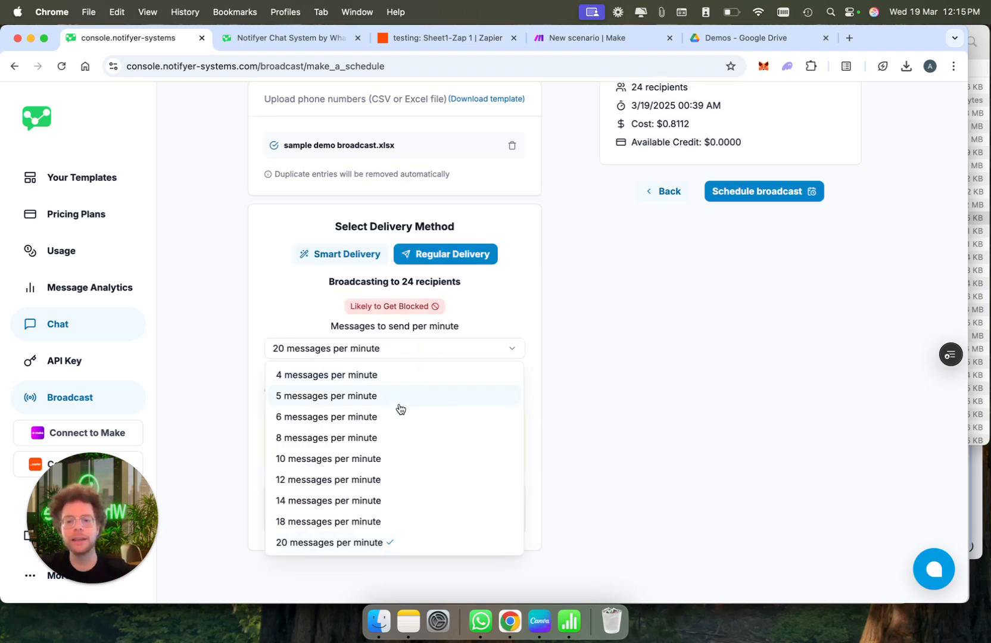
{"action": "left_click", "coordinate": [396, 418]}
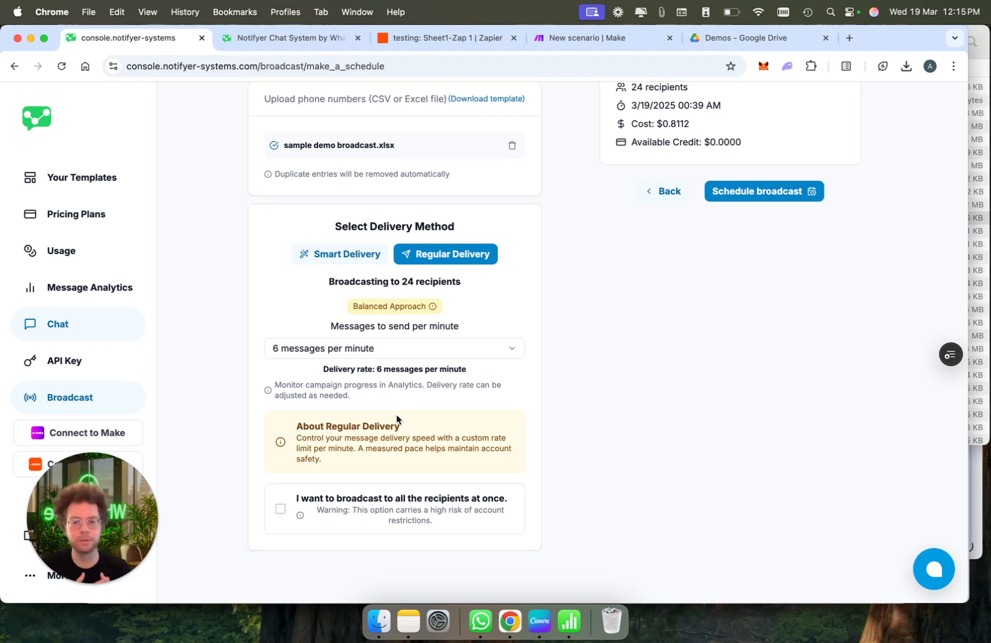
{"action": "left_click", "coordinate": [411, 348]}
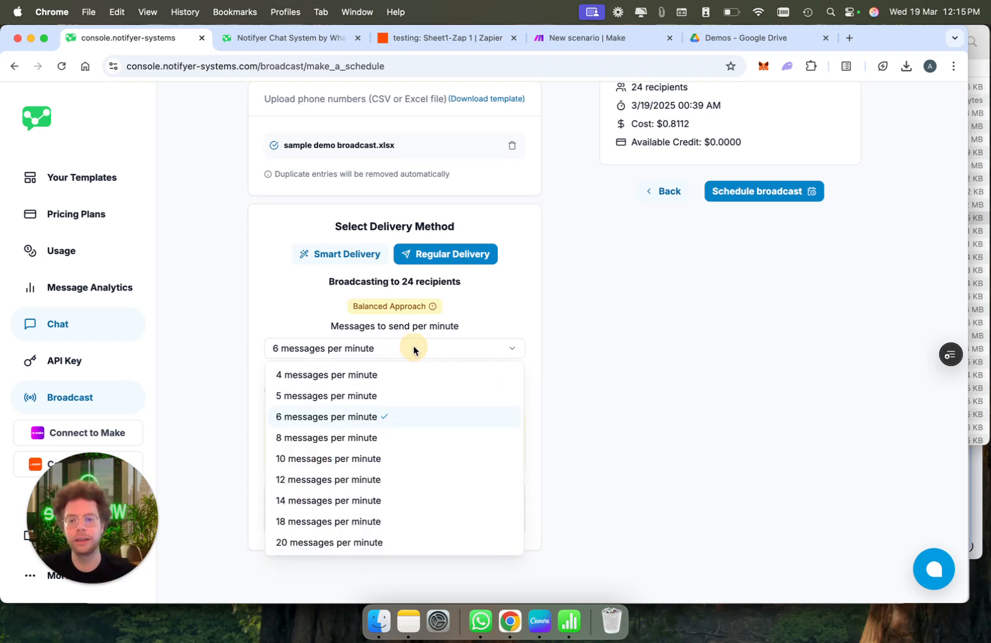
{"action": "left_click", "coordinate": [410, 378]}
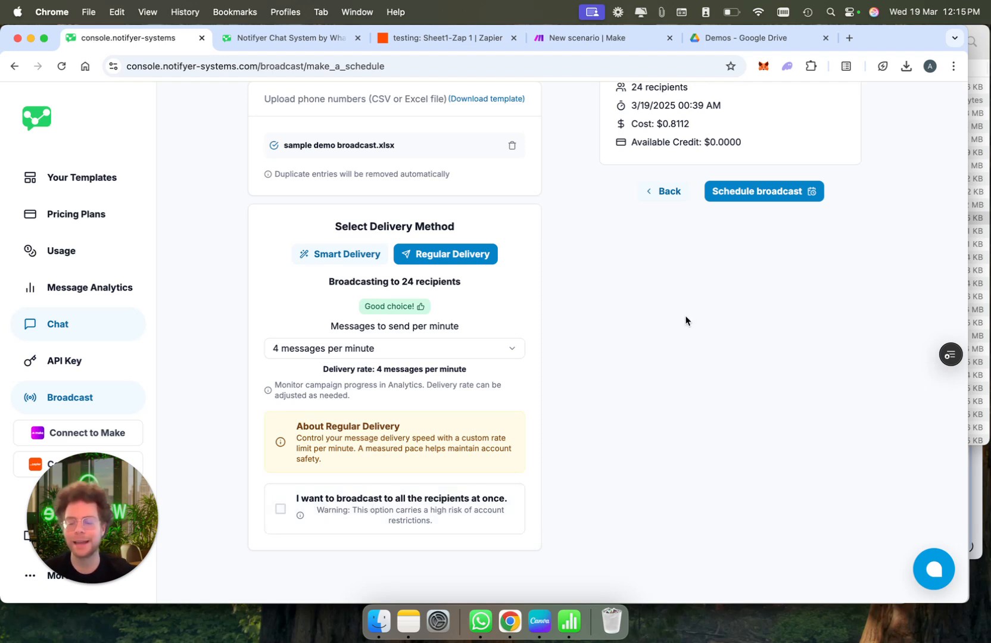
{"action": "scroll", "coordinate": [685, 320], "scroll_direction": "up", "scroll_amount": 3}
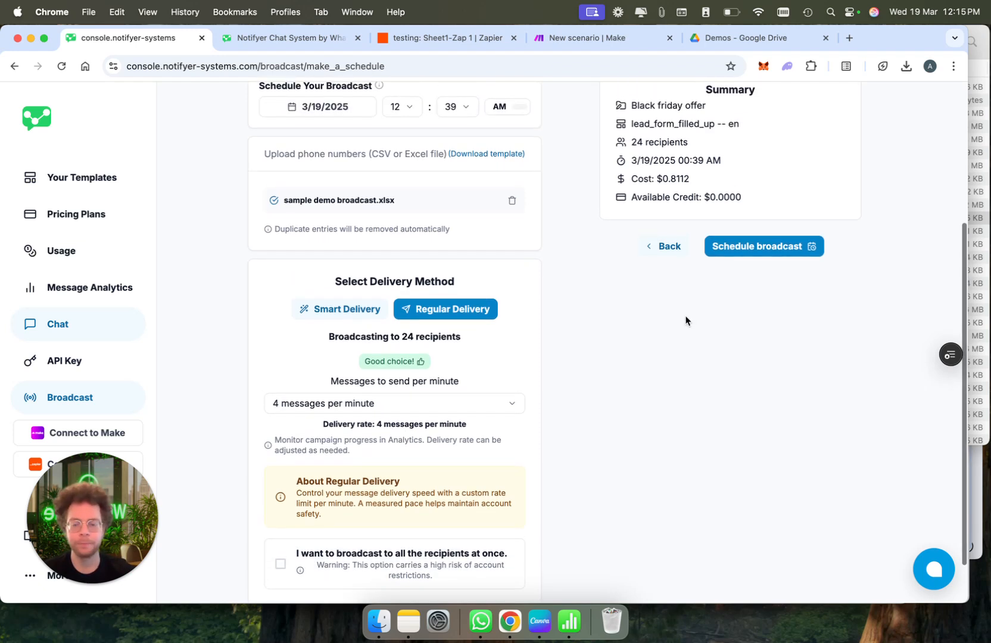
Move the broadcast date to 20 March, schedule it, and close the success confirmation
{"action": "scroll", "coordinate": [685, 320], "scroll_direction": "up", "scroll_amount": 5}
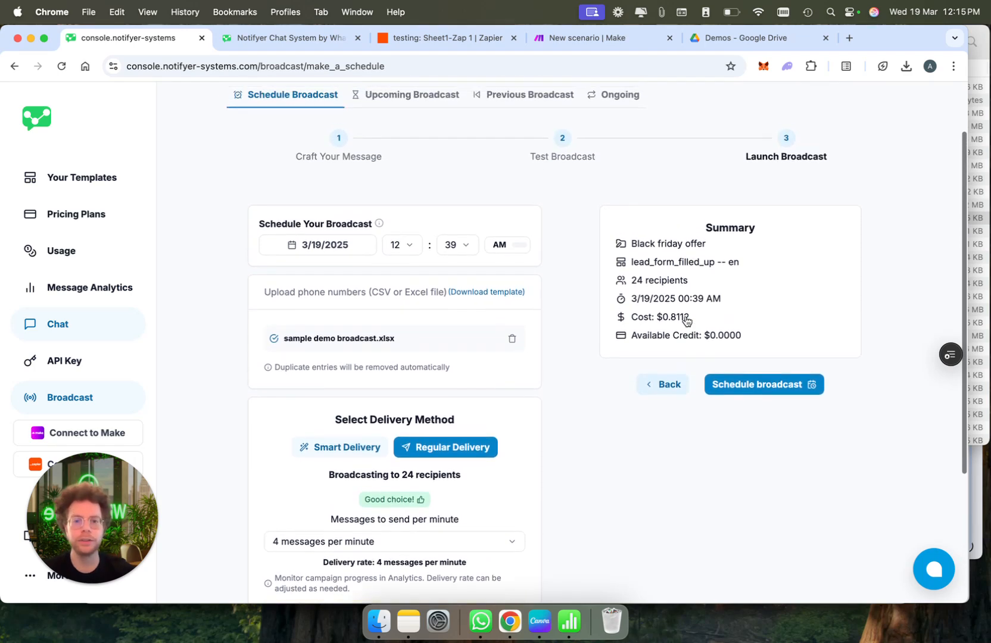
{"action": "scroll", "coordinate": [685, 320], "scroll_direction": "down", "scroll_amount": 3}
{"action": "scroll", "coordinate": [685, 319], "scroll_direction": "up", "scroll_amount": 2}
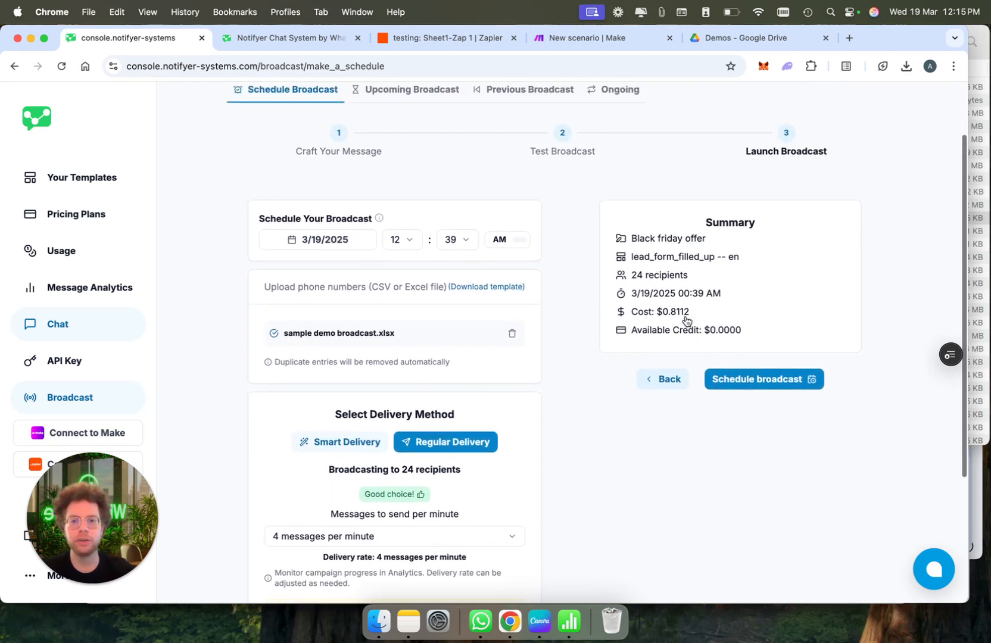
{"action": "scroll", "coordinate": [685, 318], "scroll_direction": "down", "scroll_amount": 4}
{"action": "left_click", "coordinate": [319, 138]}
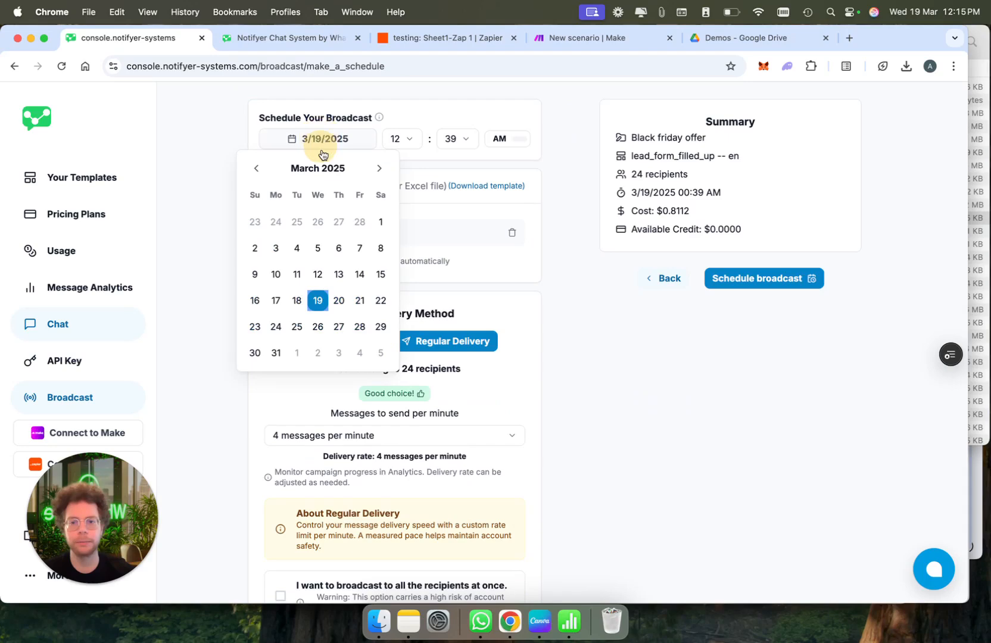
{"action": "left_click", "coordinate": [338, 297]}
{"action": "left_click", "coordinate": [751, 276]}
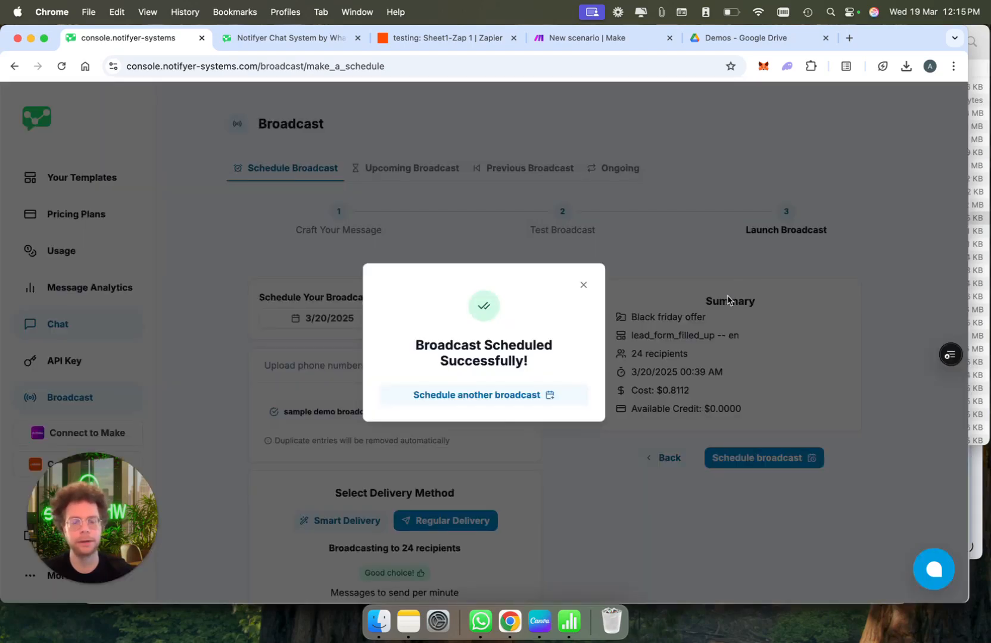
{"action": "left_click", "coordinate": [584, 284]}
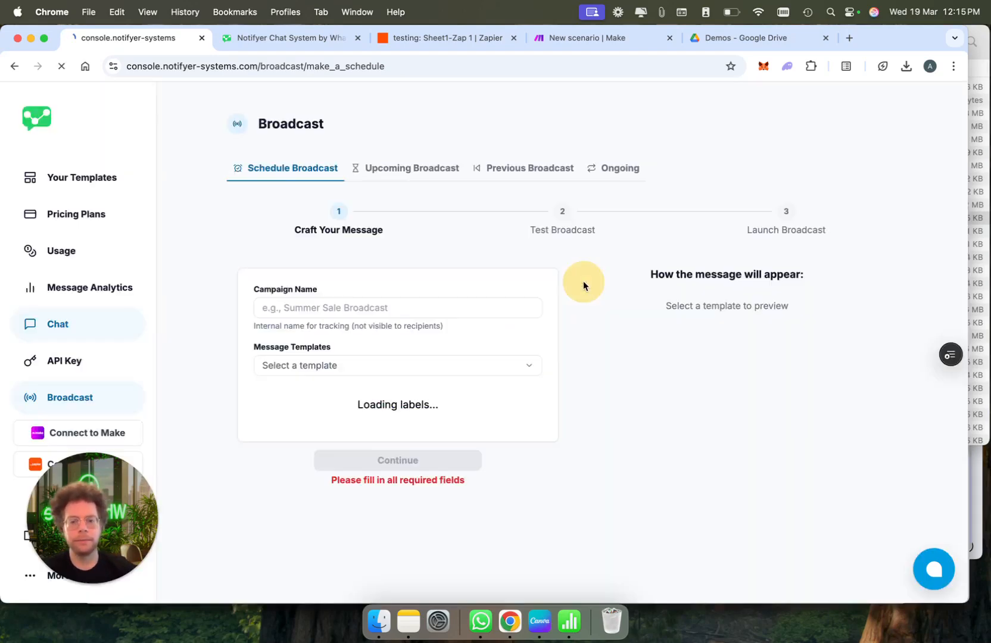
Check the Black friday offer row and its actions menu in Upcoming Broadcast, then open Previous Broadcast
{"action": "left_click", "coordinate": [415, 171]}
{"action": "left_click", "coordinate": [885, 288]}
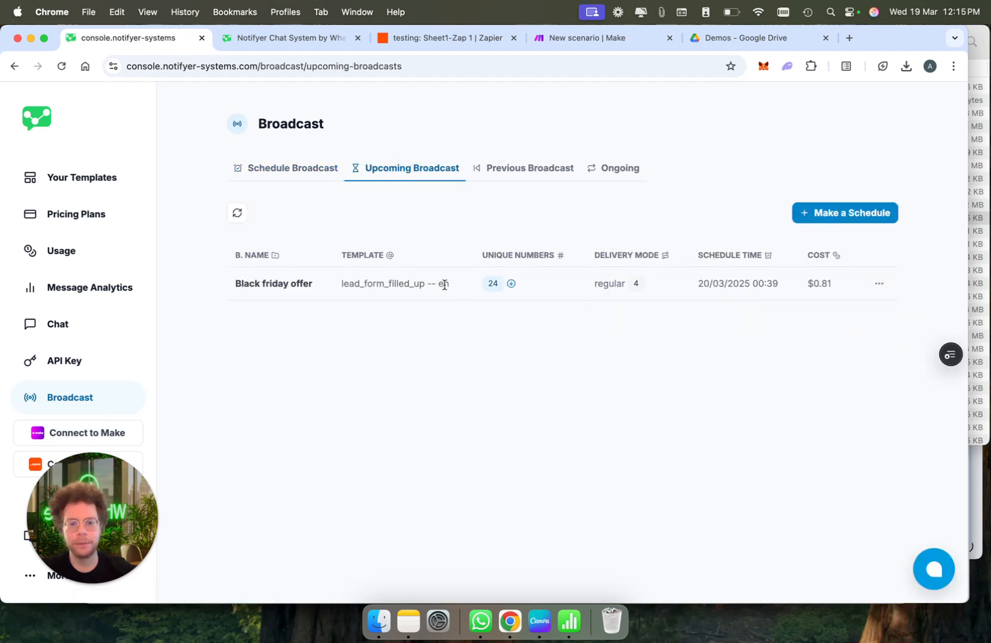
{"action": "left_click", "coordinate": [530, 168]}
Scroll across the Previous Broadcast table to review past campaigns' results
{"action": "scroll", "coordinate": [732, 273], "scroll_direction": "left", "scroll_amount": 2}
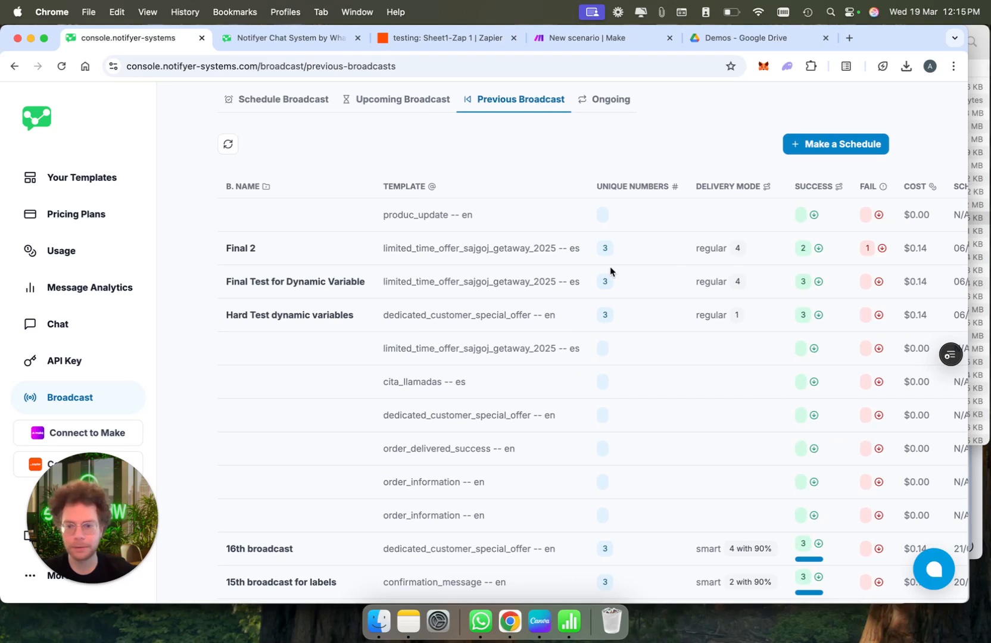
{"action": "scroll", "coordinate": [611, 266], "scroll_direction": "right", "scroll_amount": 2}
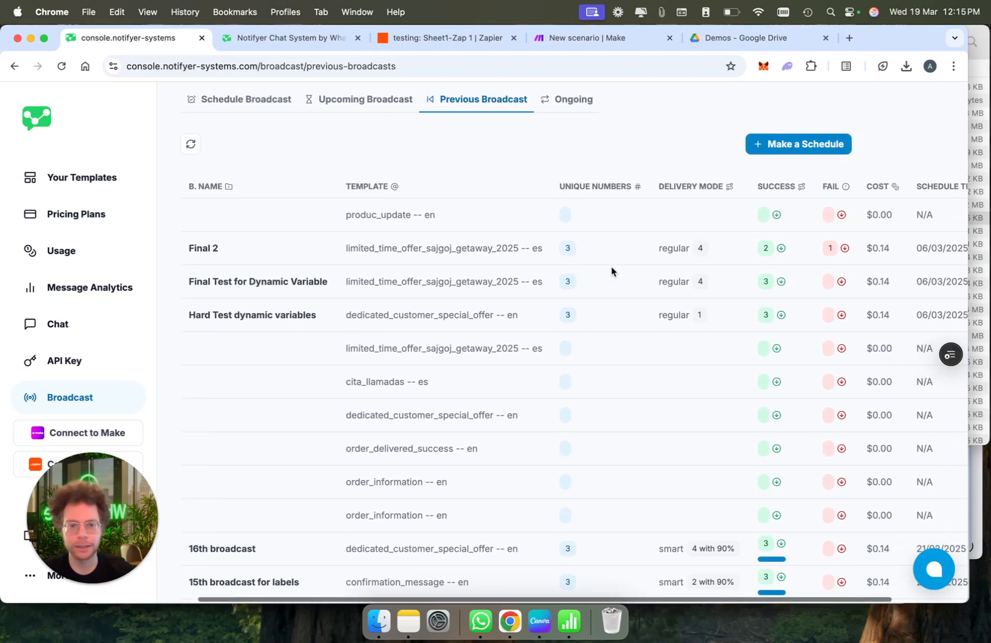
{"action": "left_click", "coordinate": [570, 249]}
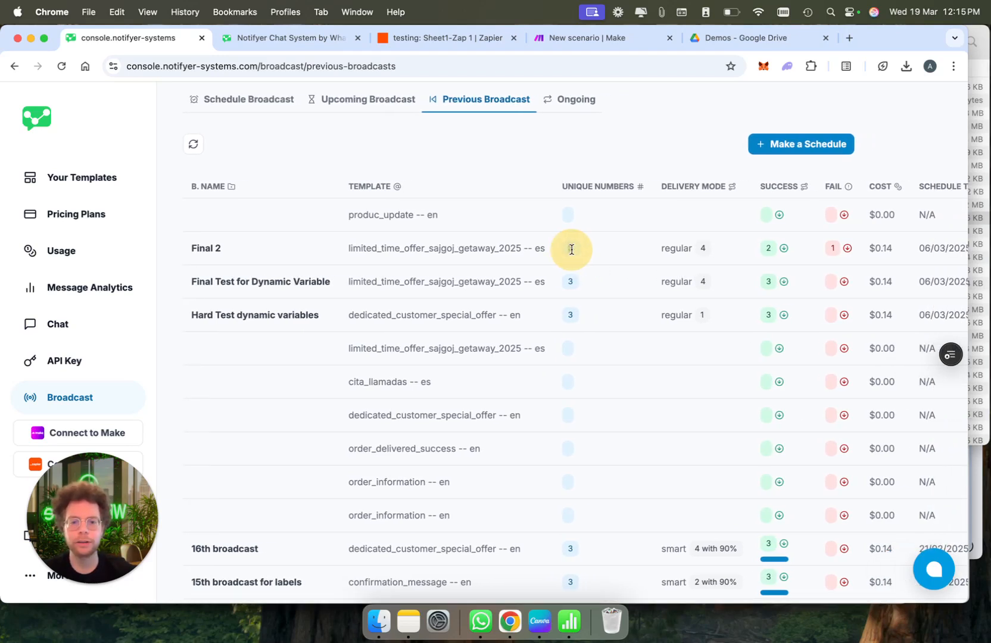
{"action": "left_click_drag", "start_coordinate": [663, 251], "coordinate": [695, 250]}
{"action": "scroll", "coordinate": [678, 247], "scroll_direction": "right", "scroll_amount": 4}
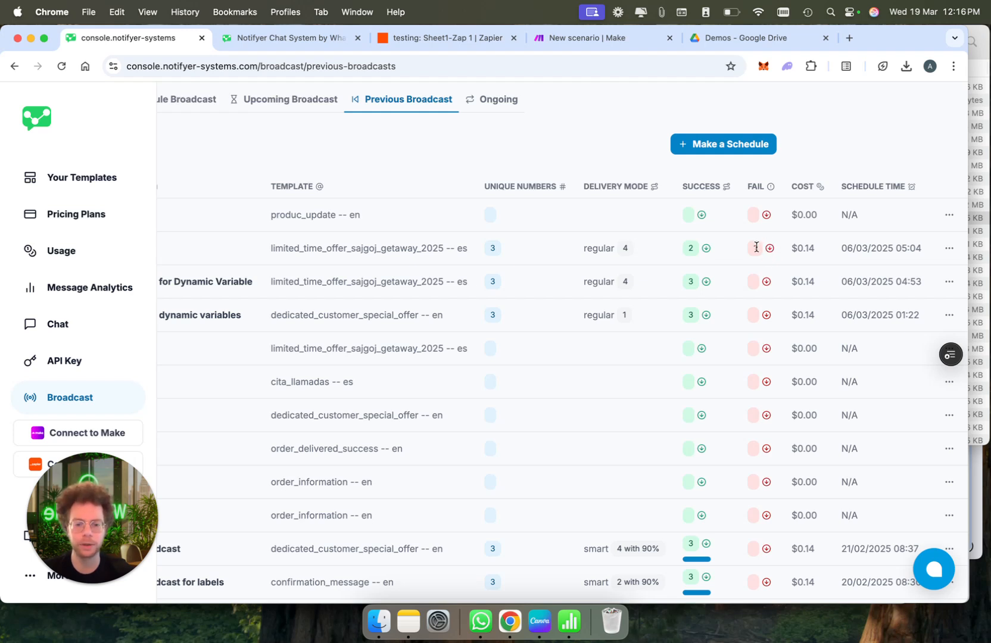
{"action": "scroll", "coordinate": [747, 310], "scroll_direction": "down", "scroll_amount": 5}
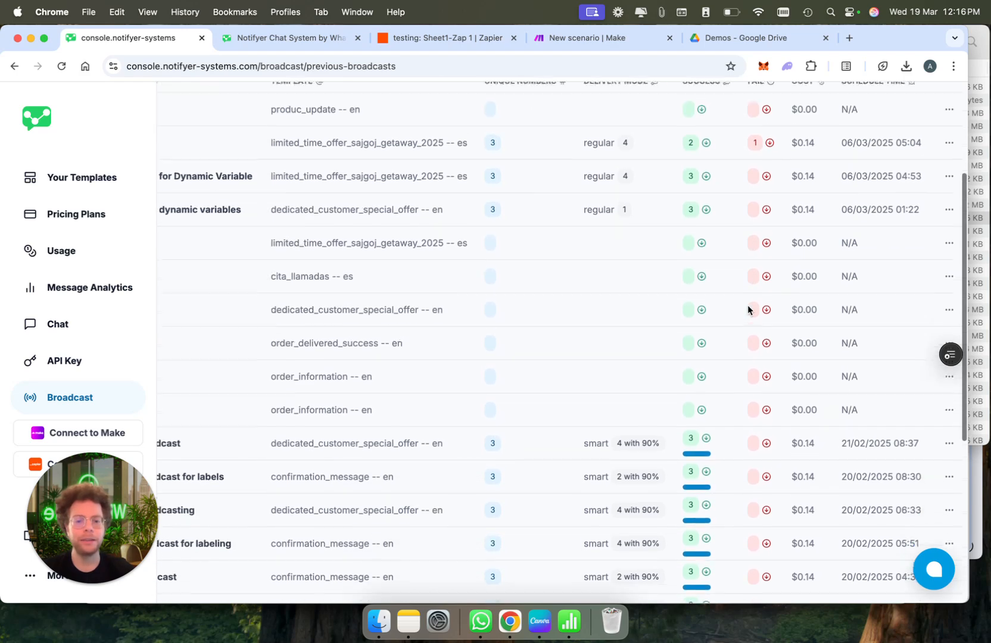
{"action": "mouse_move", "coordinate": [706, 417]}
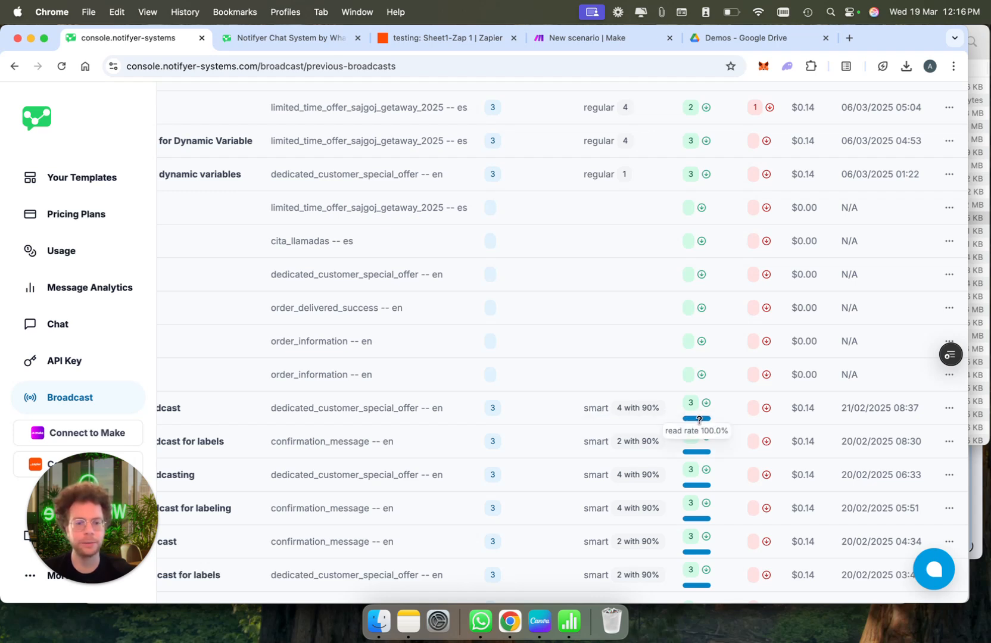
{"action": "scroll", "coordinate": [690, 407], "scroll_direction": "left", "scroll_amount": 2}
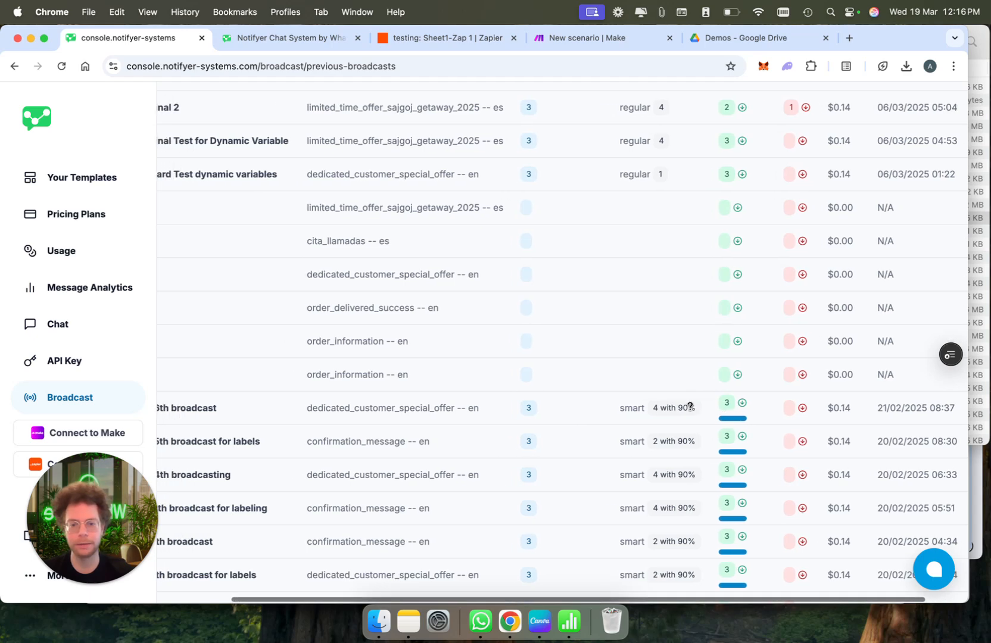
Point out the 21/02 broadcast's recipient and success counts, then scroll through the table
{"action": "double_click", "coordinate": [526, 407]}
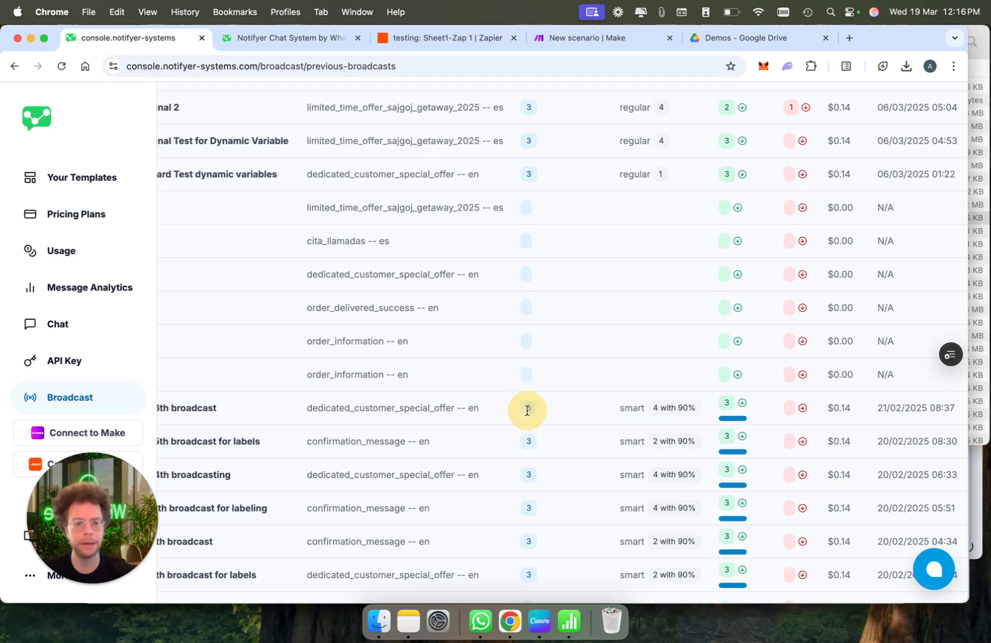
{"action": "double_click", "coordinate": [725, 405]}
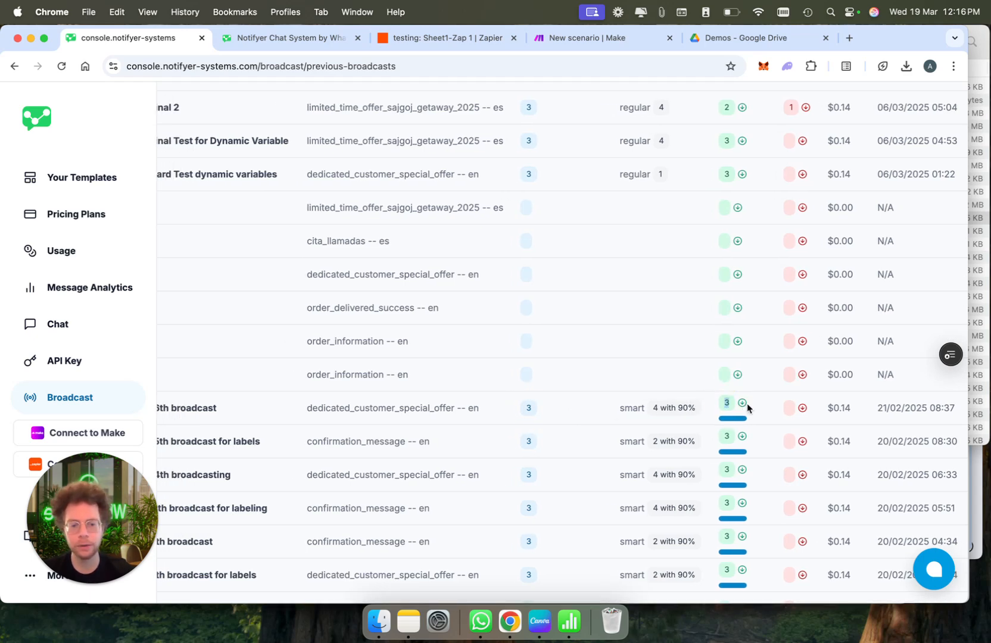
{"action": "scroll", "coordinate": [765, 406], "scroll_direction": "right", "scroll_amount": 2}
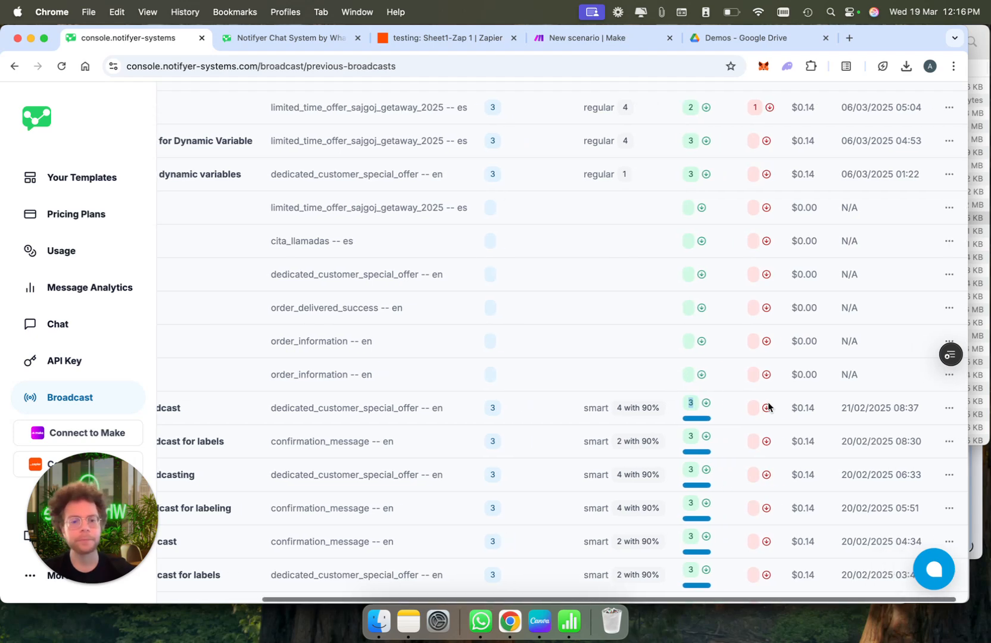
{"action": "scroll", "coordinate": [766, 280], "scroll_direction": "up", "scroll_amount": 3}
{"action": "scroll", "coordinate": [765, 280], "scroll_direction": "up", "scroll_amount": 2}
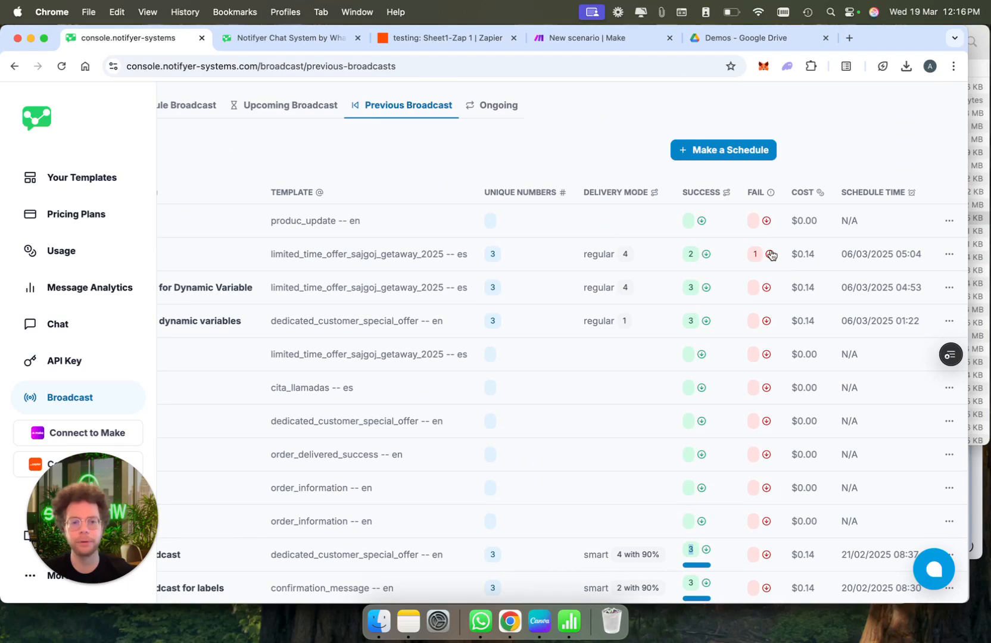
{"action": "scroll", "coordinate": [771, 254], "scroll_direction": "down", "scroll_amount": 5}
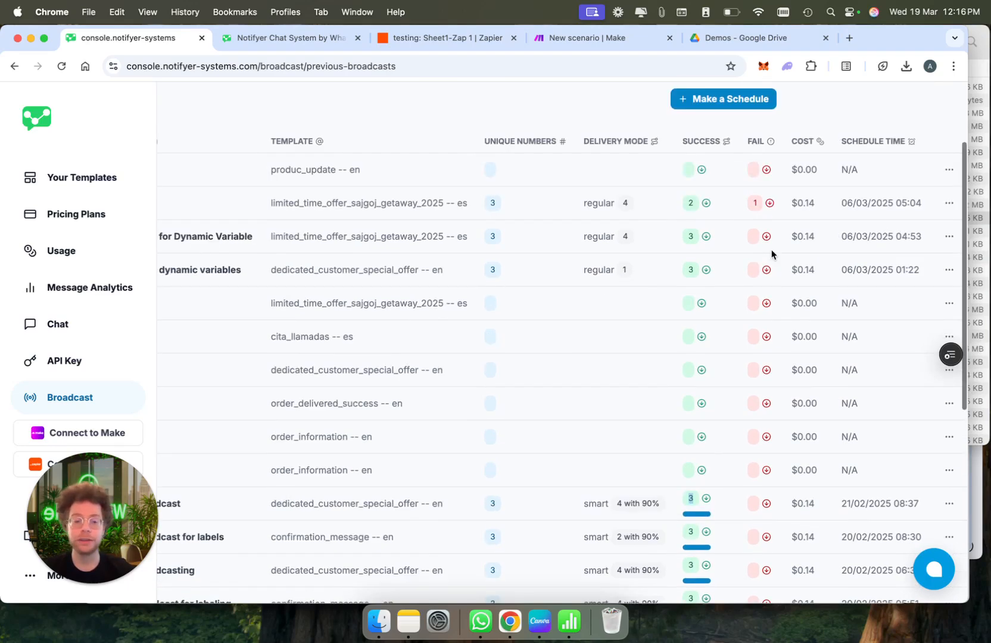
{"action": "scroll", "coordinate": [771, 255], "scroll_direction": "up", "scroll_amount": 6}
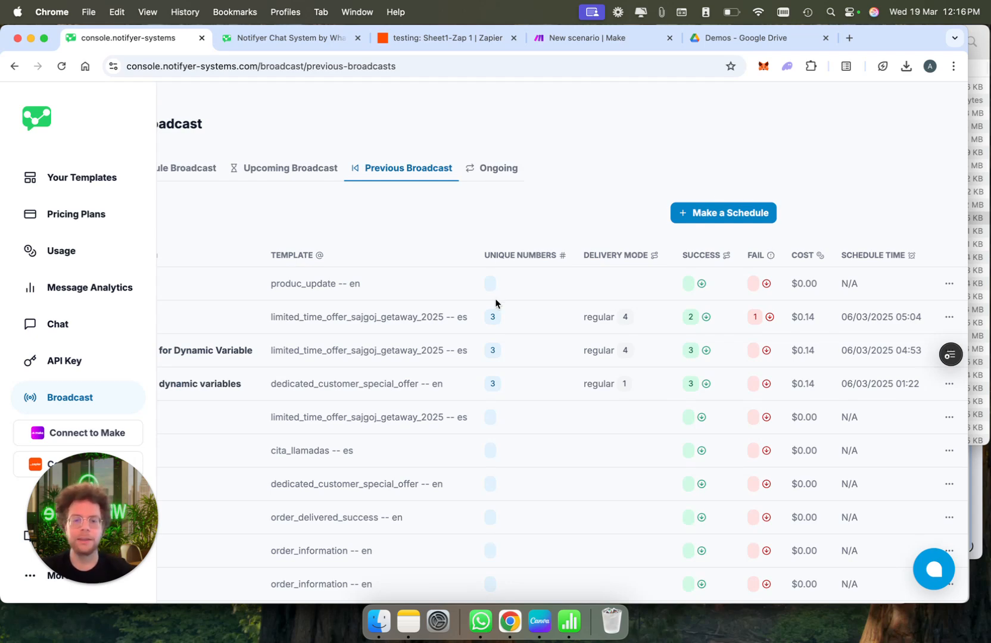
{"action": "scroll", "coordinate": [495, 303], "scroll_direction": "left", "scroll_amount": 3}
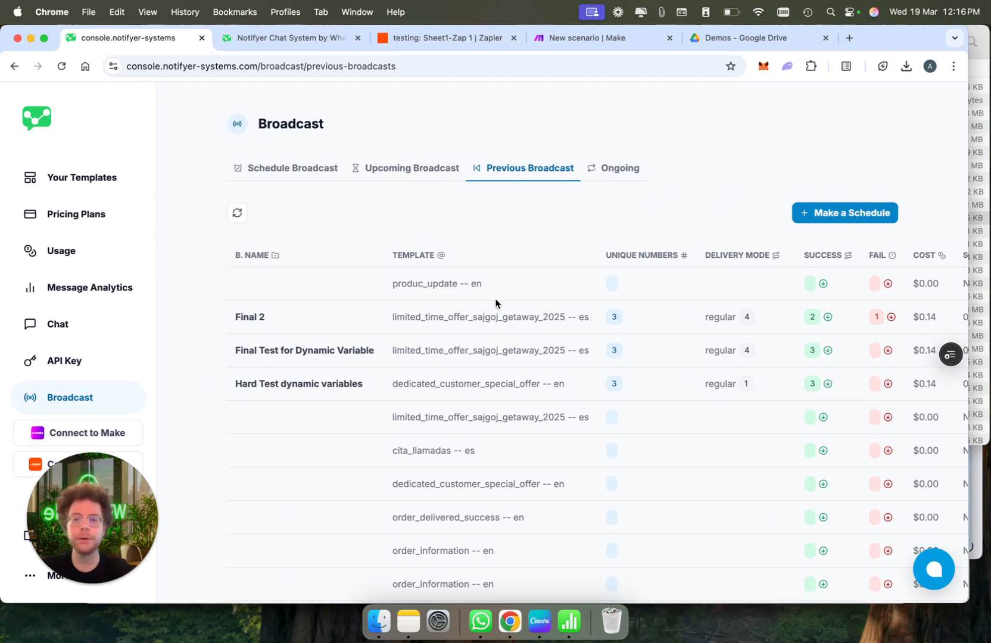
{"action": "left_click", "coordinate": [106, 192]}
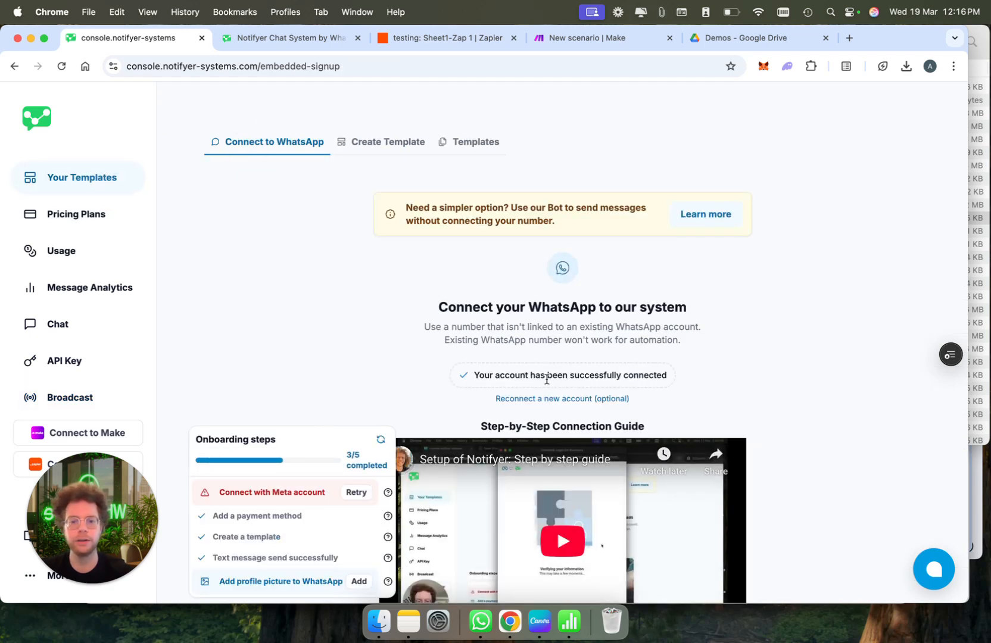
{"action": "left_click", "coordinate": [550, 399]}
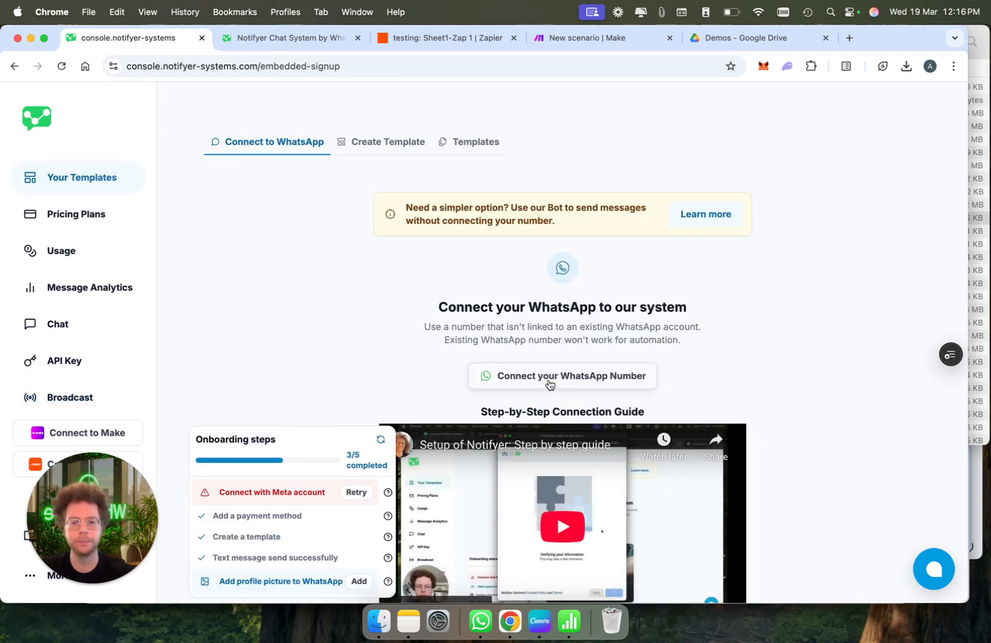
{"action": "left_click", "coordinate": [549, 384]}
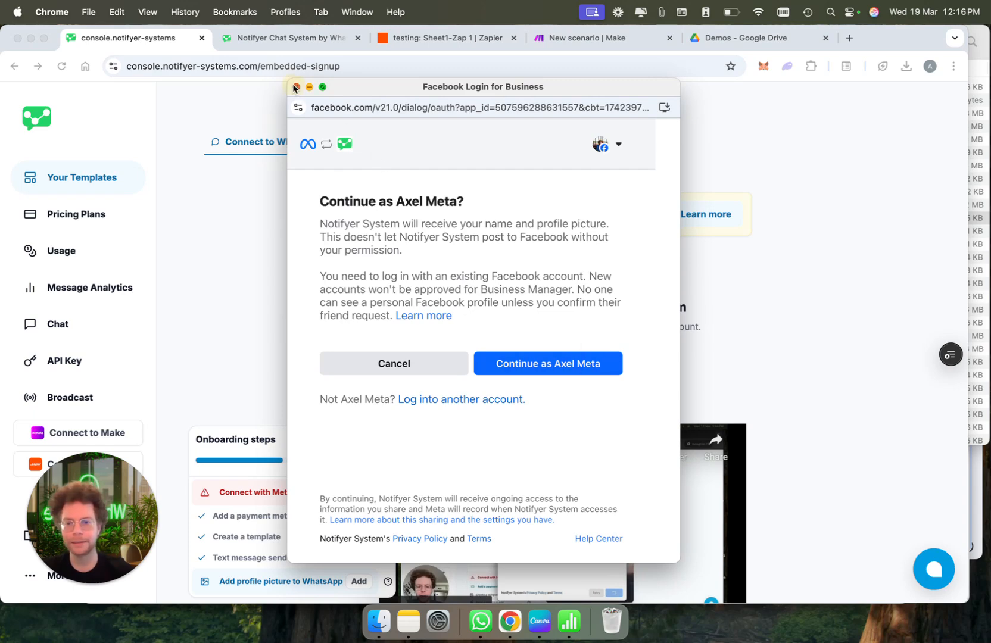
{"action": "left_click", "coordinate": [294, 88]}
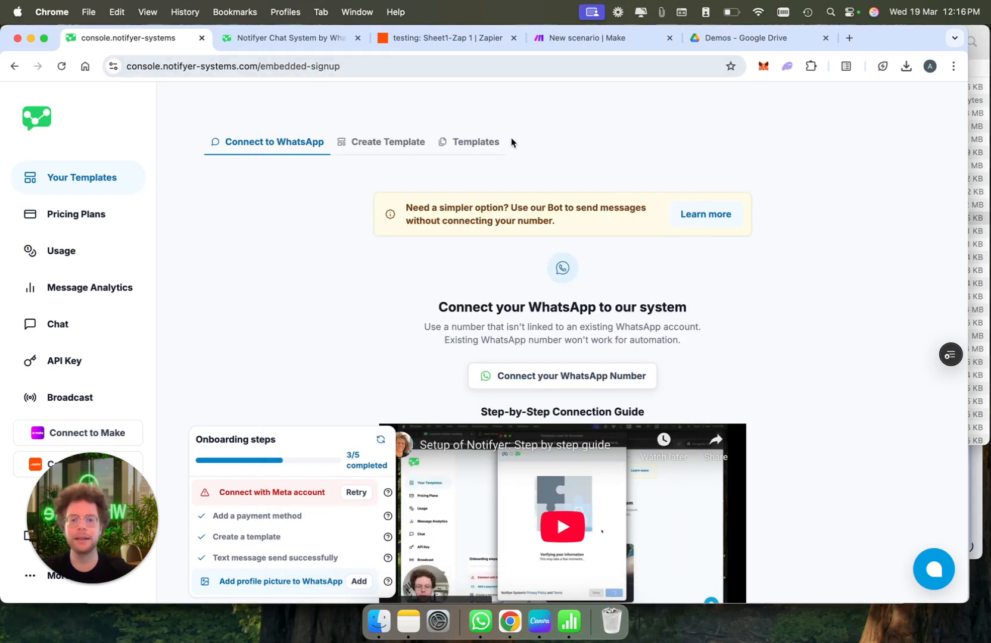
In the Zap, pan the workflow and scroll through the Notifyer step 4 configuration panel
{"action": "left_click", "coordinate": [432, 39]}
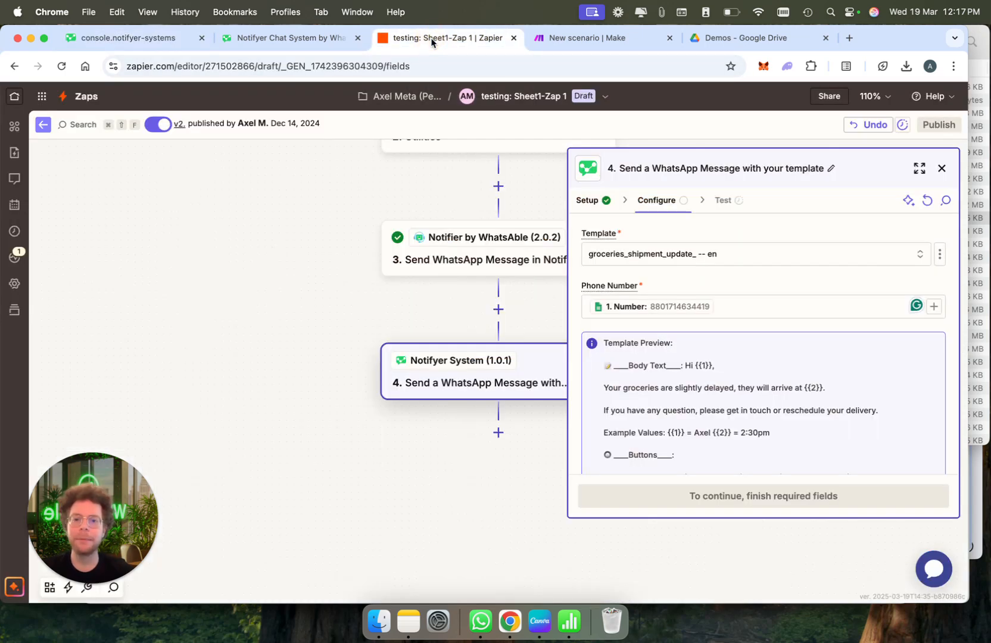
{"action": "left_click_drag", "start_coordinate": [358, 336], "coordinate": [221, 328]}
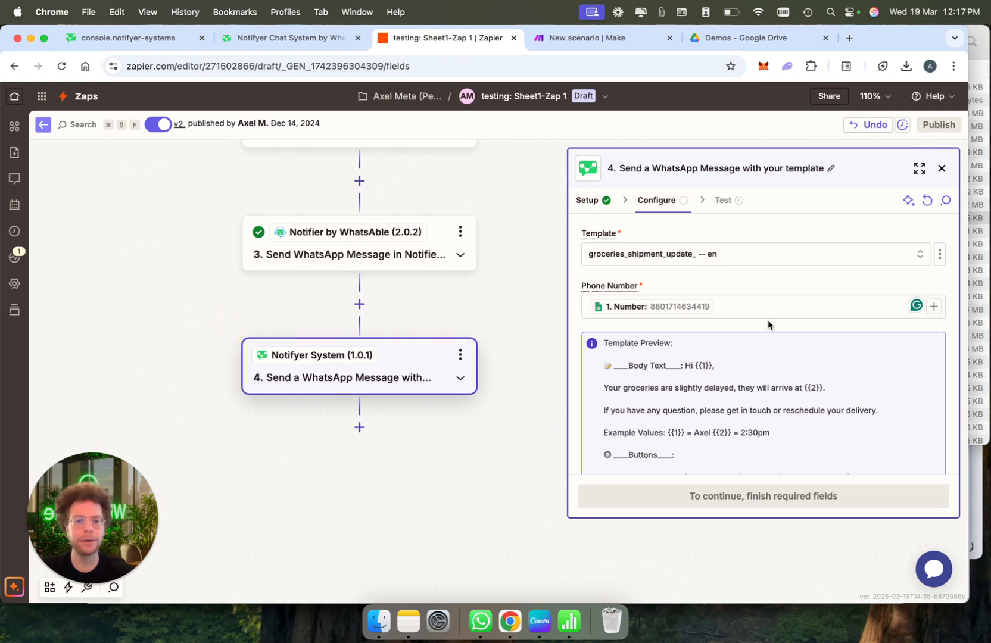
{"action": "scroll", "coordinate": [768, 319], "scroll_direction": "down", "scroll_amount": 2}
{"action": "scroll", "coordinate": [767, 320], "scroll_direction": "up", "scroll_amount": 2}
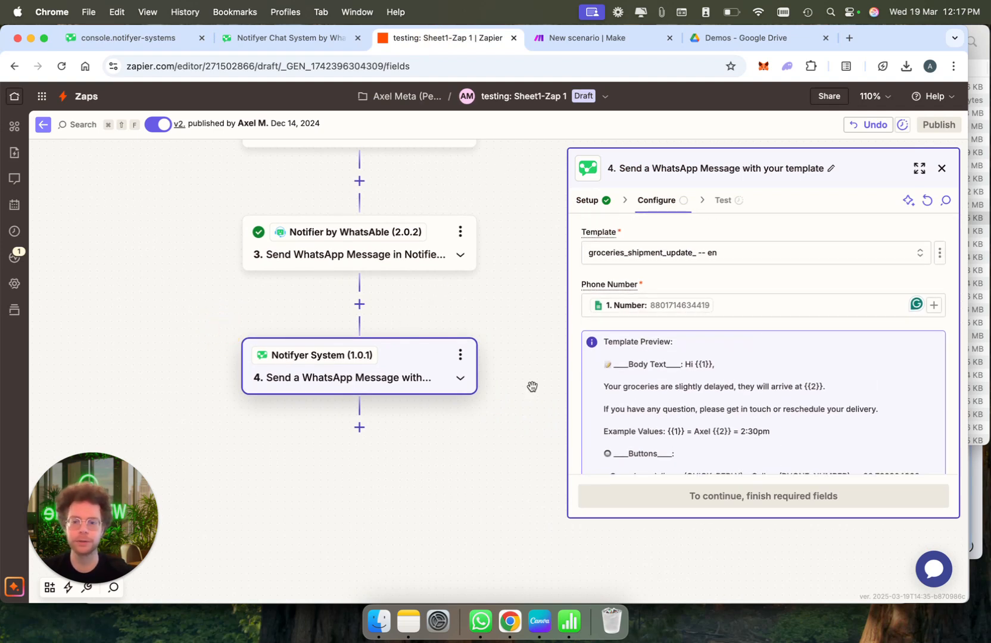
{"action": "scroll", "coordinate": [785, 407], "scroll_direction": "down", "scroll_amount": 2}
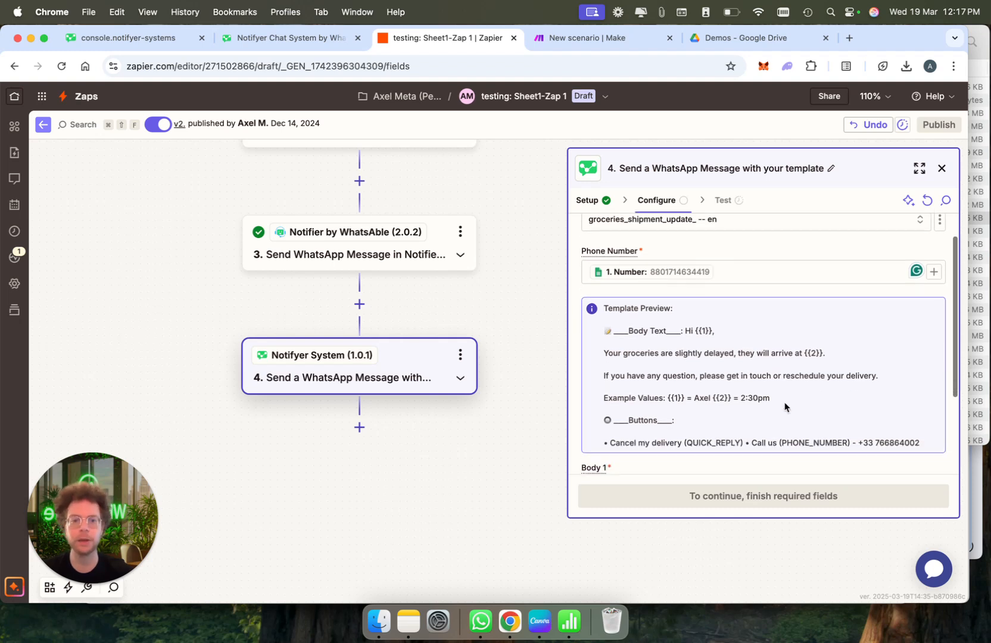
{"action": "scroll", "coordinate": [768, 381], "scroll_direction": "up", "scroll_amount": 1}
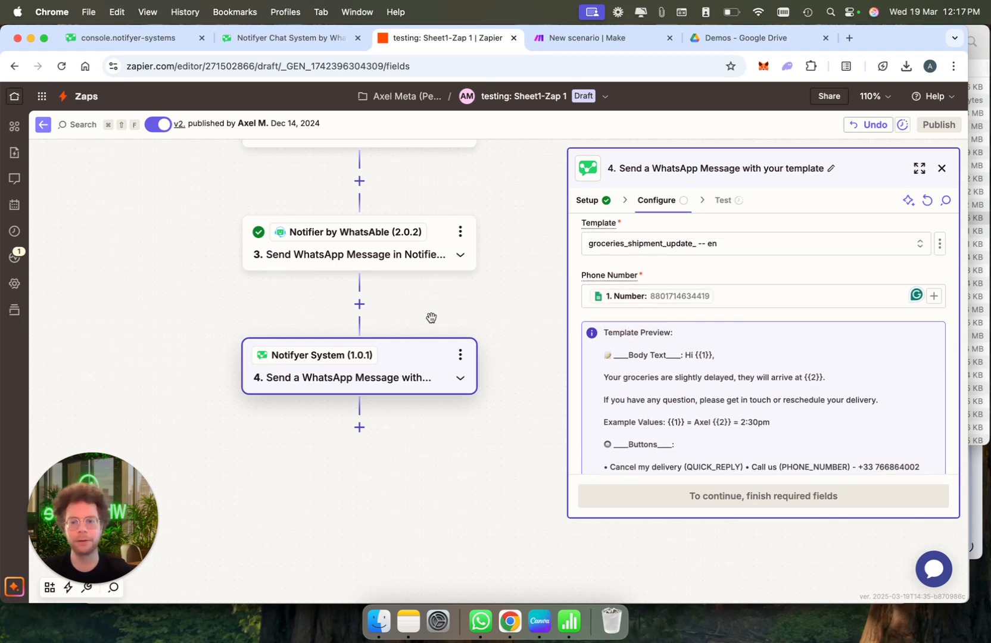
{"action": "scroll", "coordinate": [431, 318], "scroll_direction": "up", "scroll_amount": 10}
{"action": "scroll", "coordinate": [431, 318], "scroll_direction": "down", "scroll_amount": 6}
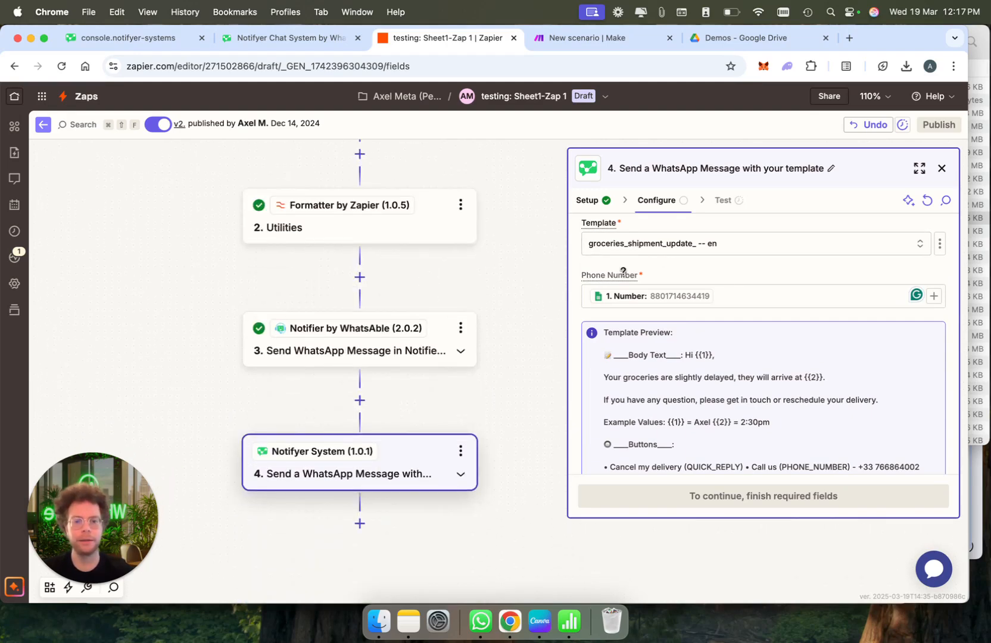
{"action": "scroll", "coordinate": [322, 191], "scroll_direction": "up", "scroll_amount": 2}
{"action": "scroll", "coordinate": [321, 187], "scroll_direction": "down", "scroll_amount": 1}
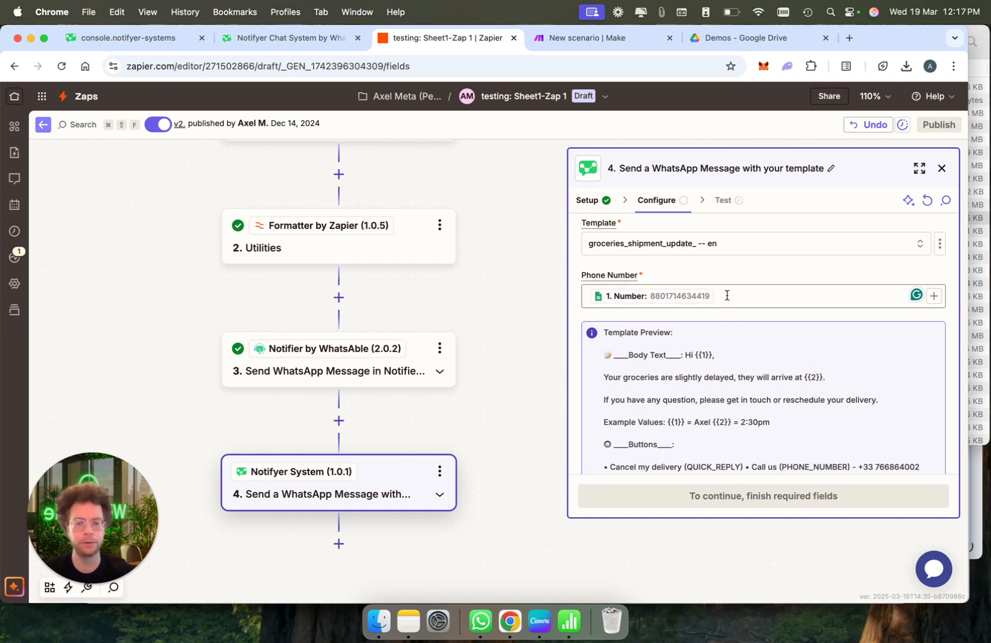
{"action": "scroll", "coordinate": [726, 295], "scroll_direction": "down", "scroll_amount": 5}
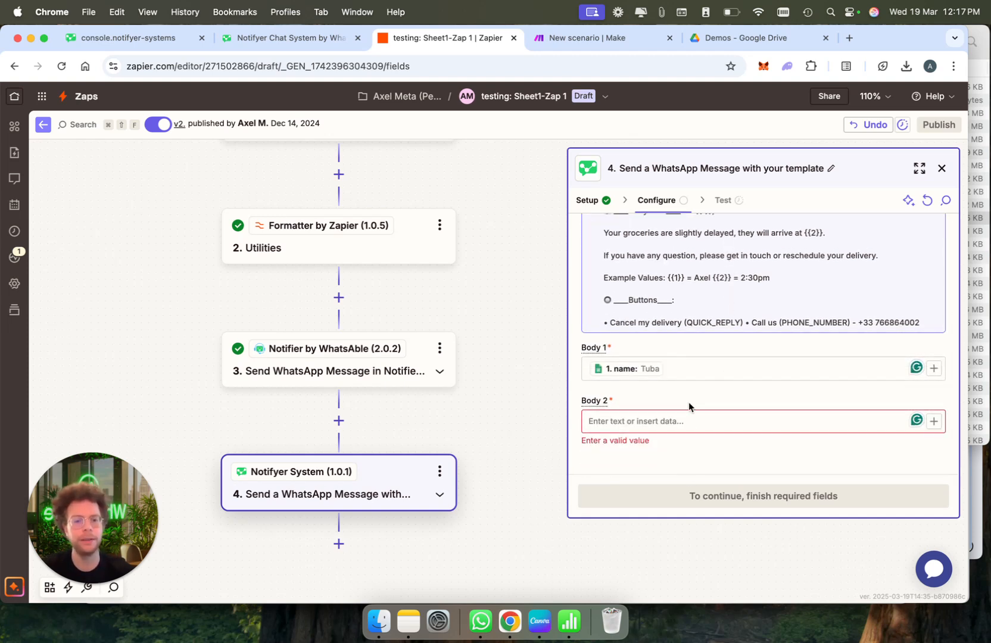
{"action": "scroll", "coordinate": [622, 369], "scroll_direction": "up", "scroll_amount": 2}
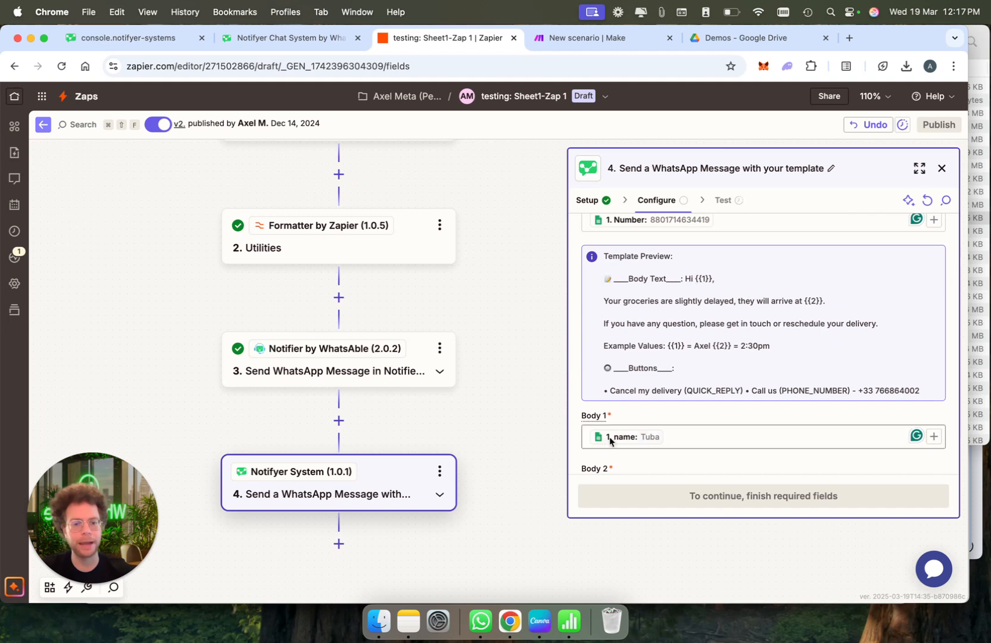
{"action": "scroll", "coordinate": [661, 405], "scroll_direction": "down", "scroll_amount": 2}
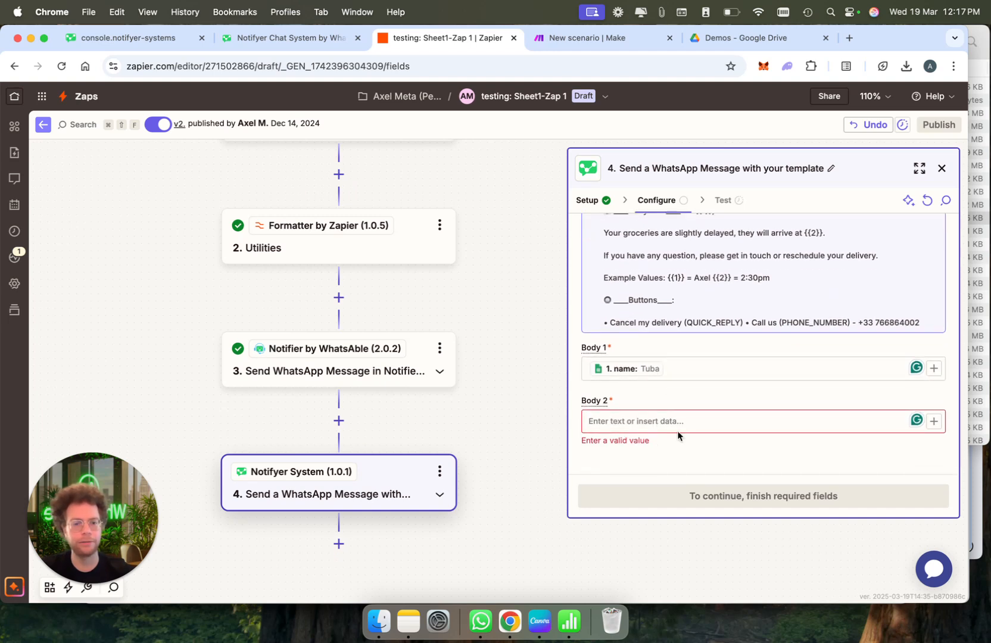
Enter a recipient's first name as the Body 2 variable value
{"action": "left_click", "coordinate": [675, 421]}
{"action": "type", "text": "Axel"}
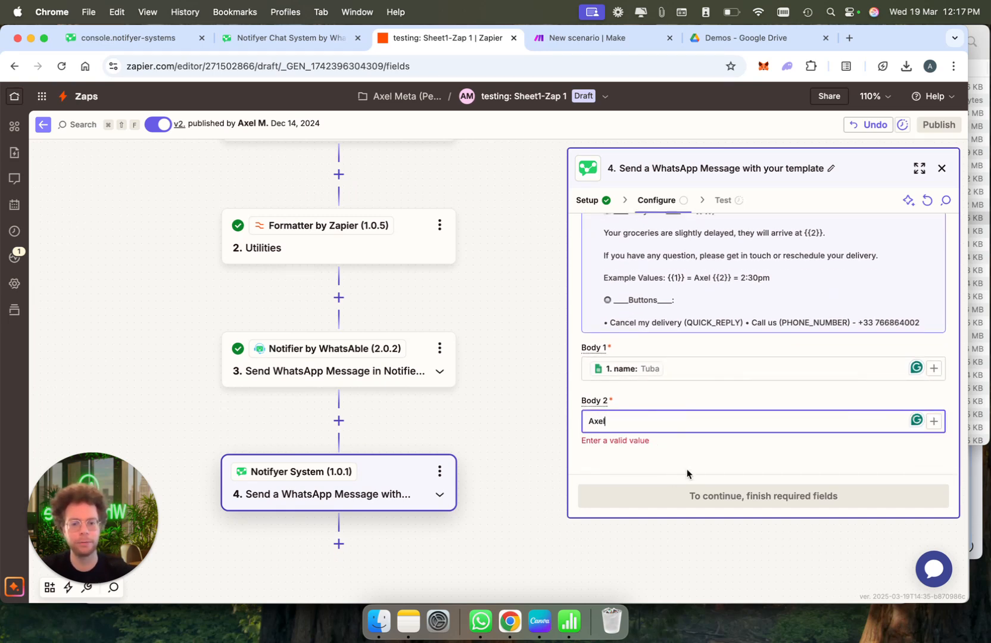
{"action": "left_click", "coordinate": [686, 466]}
{"action": "scroll", "coordinate": [718, 413], "scroll_direction": "up", "scroll_amount": 3}
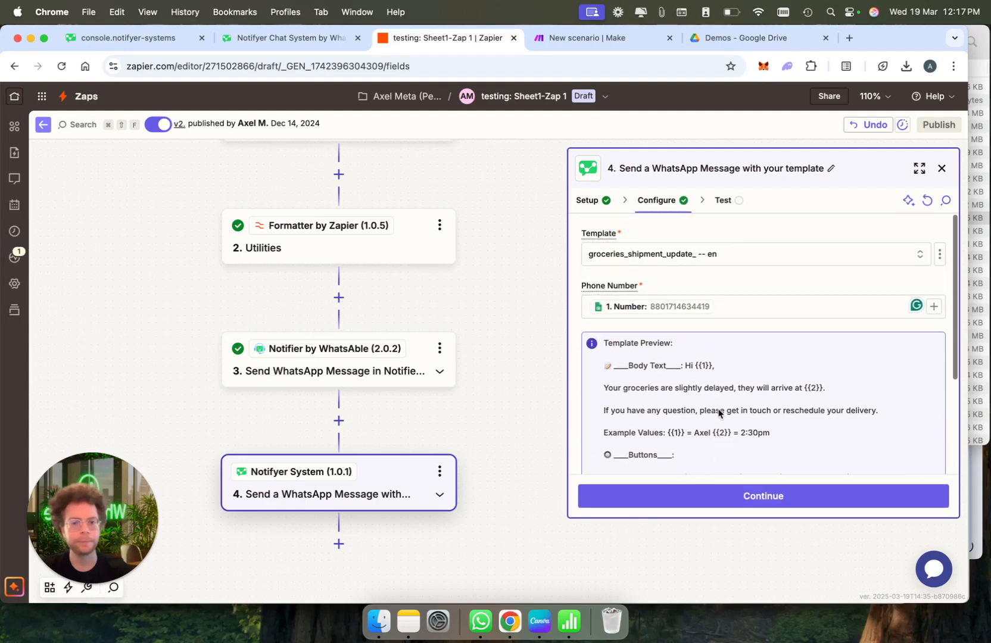
Reposition the Tally trigger, check the phone mapping, and choose the dedicated_customer_special_offer template
{"action": "left_click", "coordinate": [603, 39]}
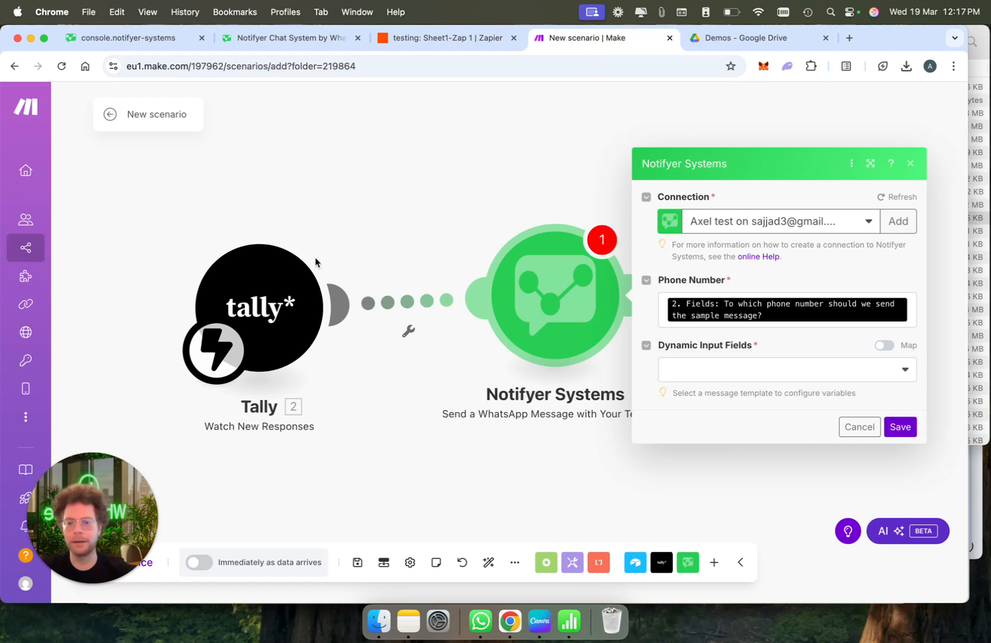
{"action": "left_click_drag", "start_coordinate": [260, 277], "coordinate": [259, 247]}
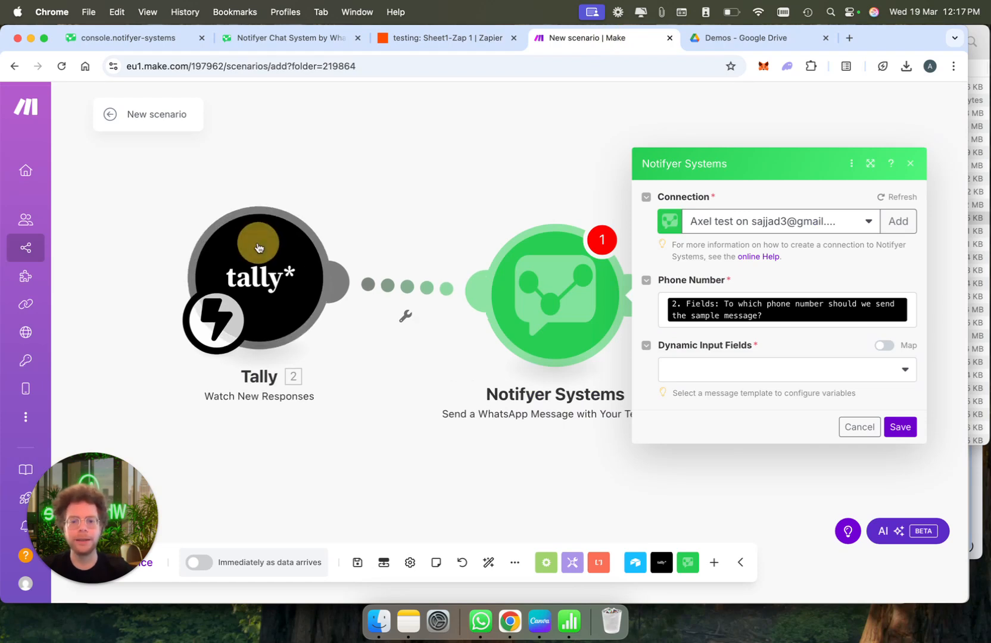
{"action": "left_click", "coordinate": [687, 305]}
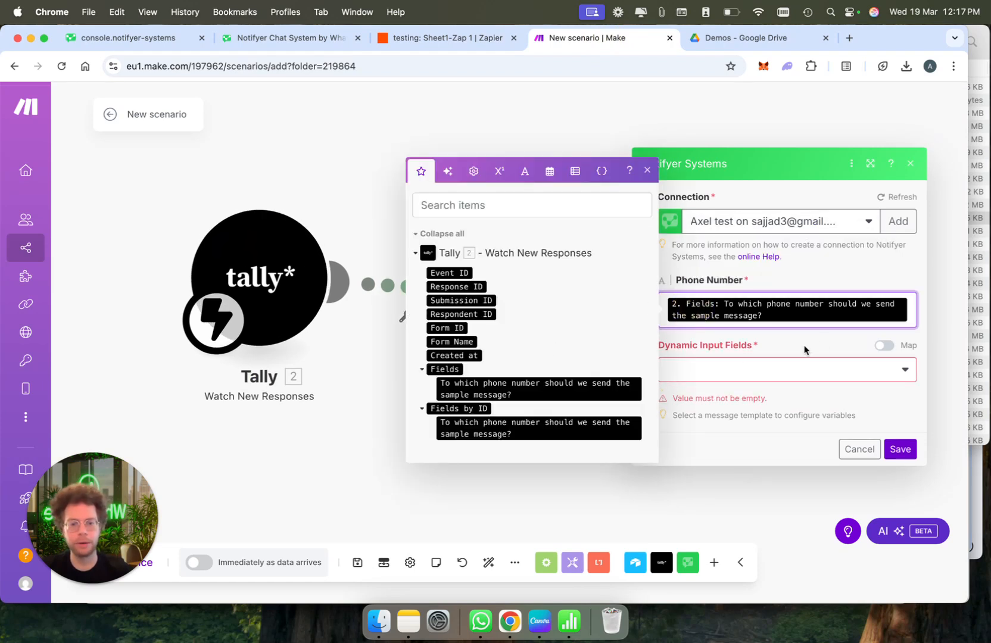
{"action": "left_click", "coordinate": [822, 334]}
{"action": "left_click", "coordinate": [820, 361]}
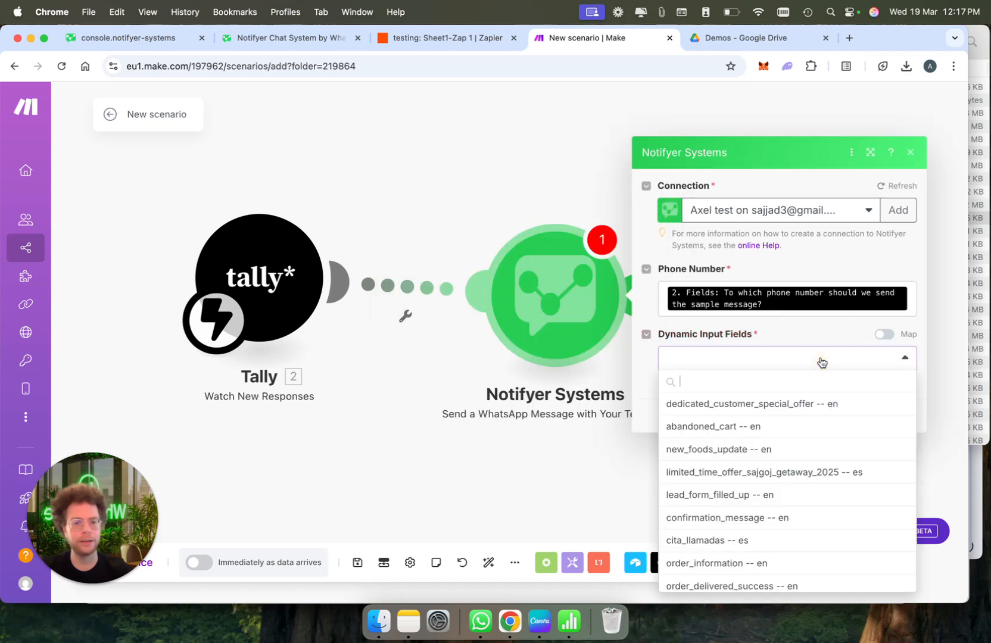
{"action": "left_click", "coordinate": [800, 403]}
{"action": "scroll", "coordinate": [758, 474], "scroll_direction": "down", "scroll_amount": 2}
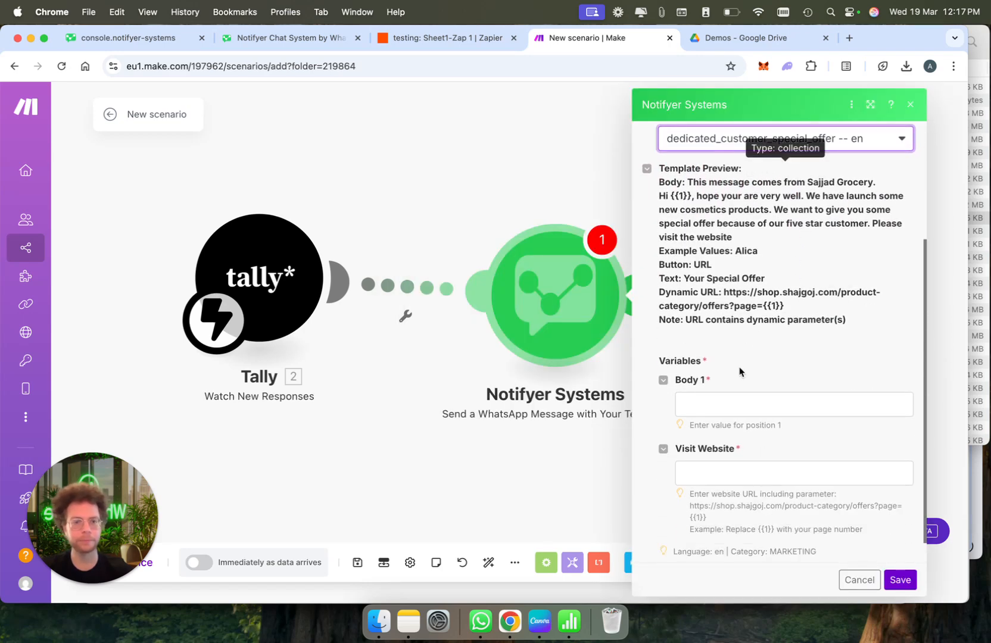
{"action": "left_click", "coordinate": [728, 405]}
{"action": "left_click", "coordinate": [469, 435]}
{"action": "left_click", "coordinate": [749, 474]}
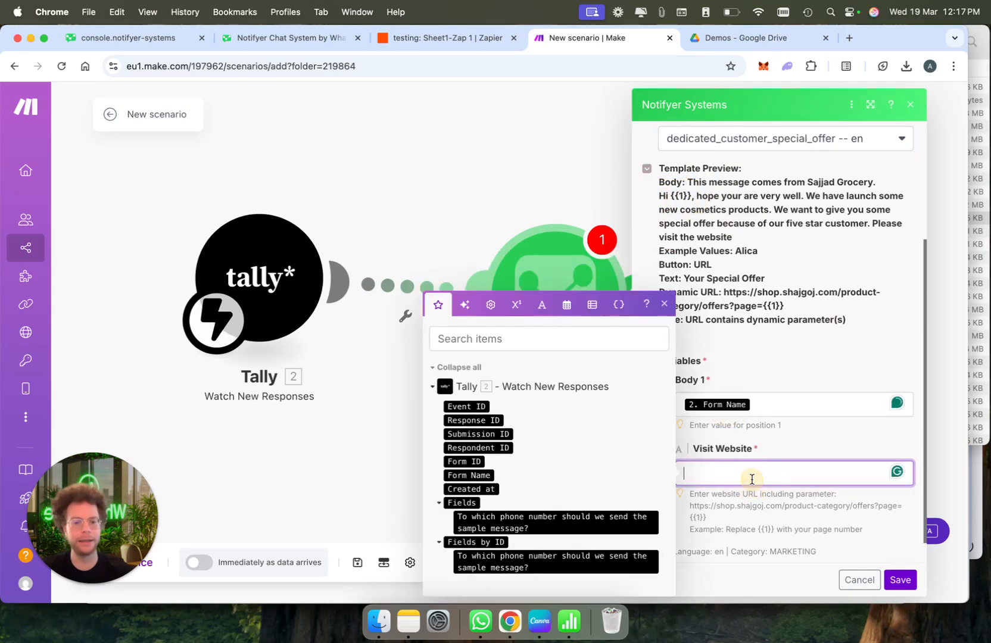
{"action": "type", "text": "https://whatsable.app/"}
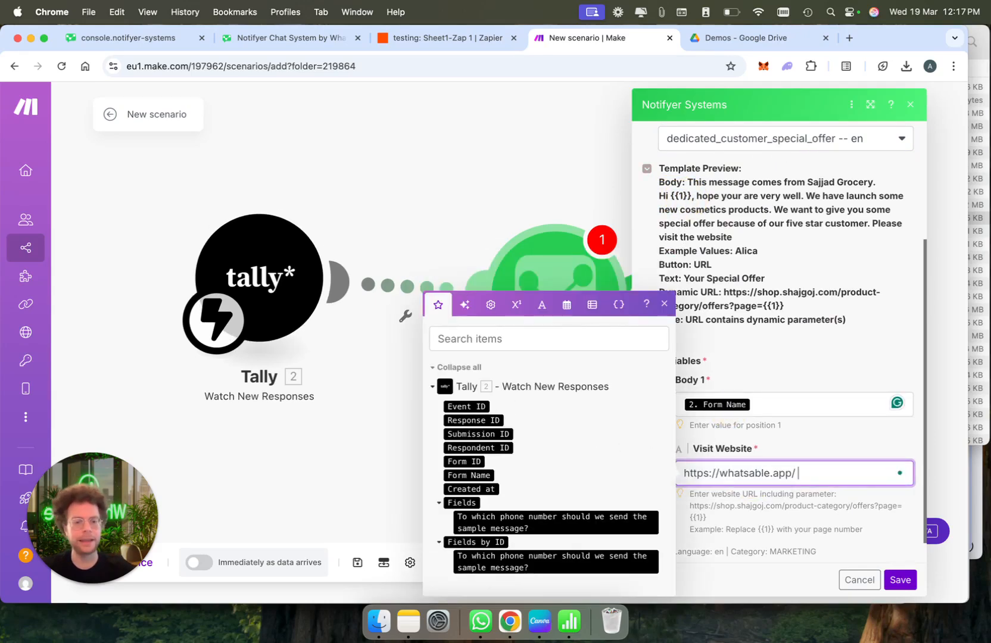
{"action": "left_click", "coordinate": [849, 460]}
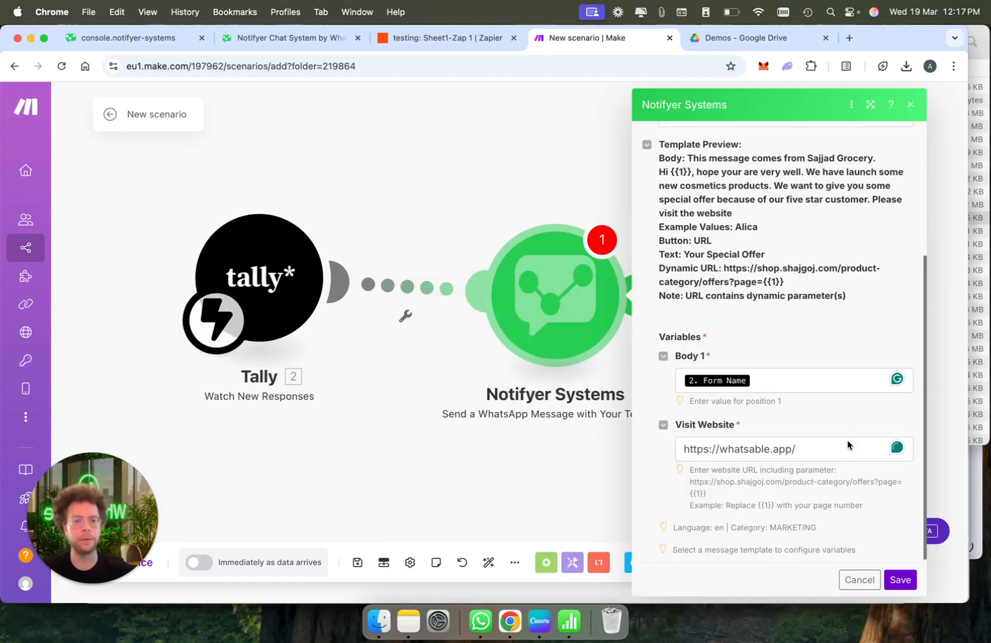
{"action": "scroll", "coordinate": [847, 445], "scroll_direction": "up", "scroll_amount": 5}
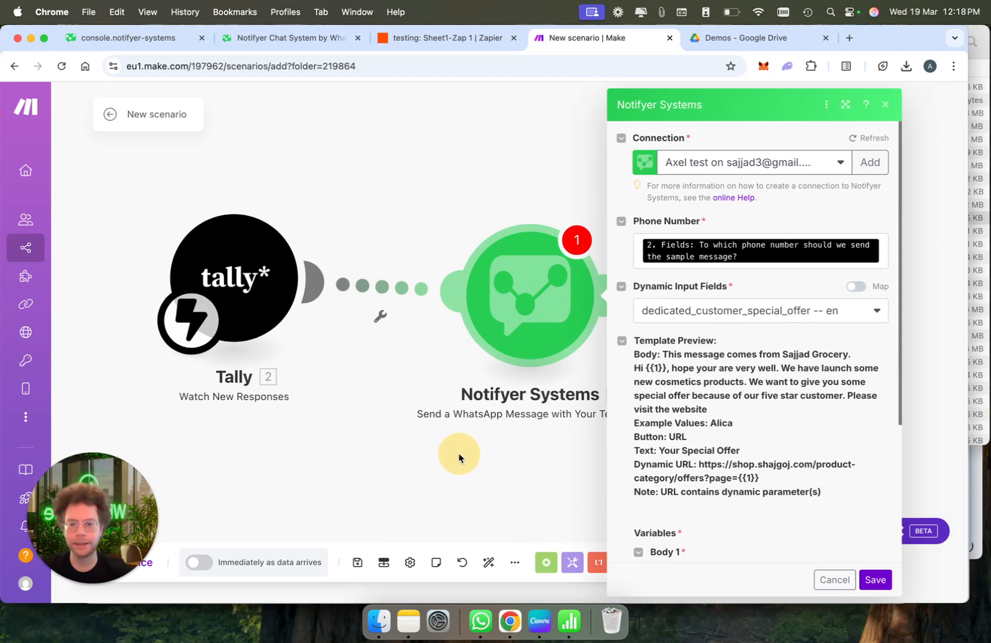
{"action": "left_click_drag", "start_coordinate": [485, 452], "coordinate": [459, 454]}
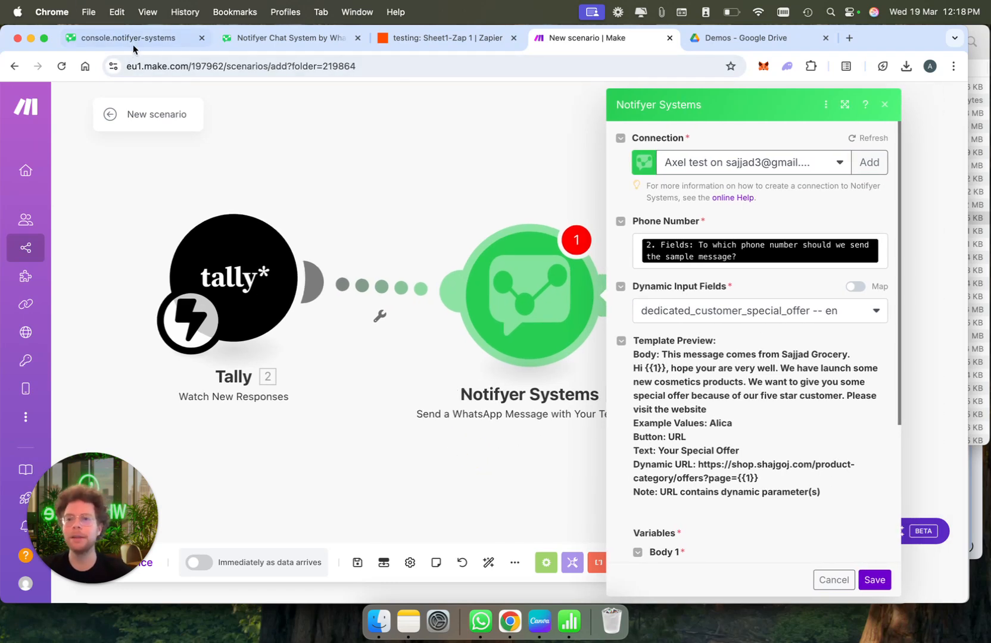
Return to the Notifyer console, then view and close the payment-method help video
{"action": "left_click", "coordinate": [154, 37]}
{"action": "scroll", "coordinate": [598, 374], "scroll_direction": "down", "scroll_amount": 3}
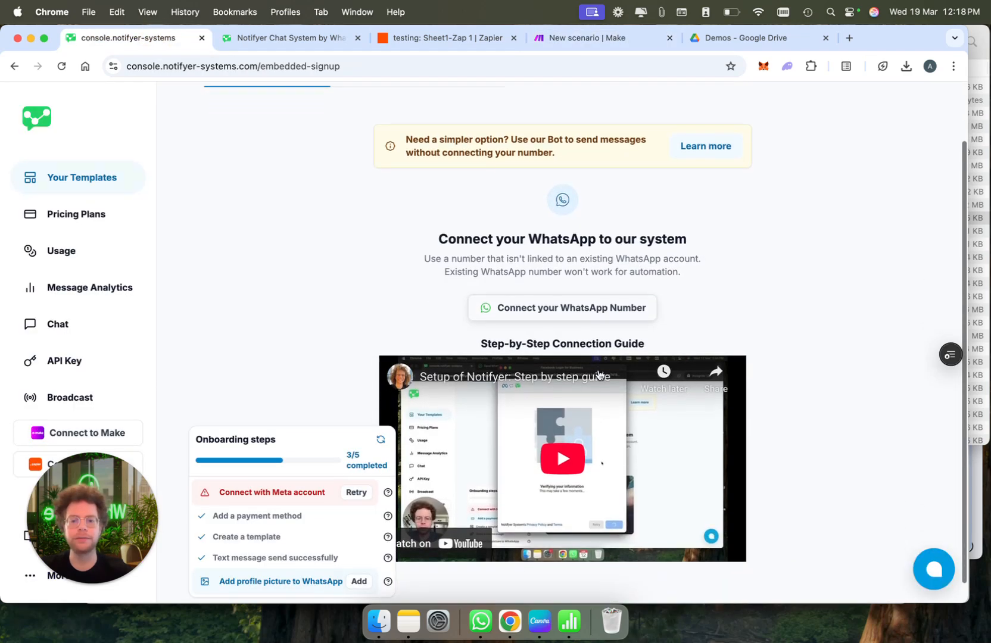
{"action": "left_click", "coordinate": [388, 515]}
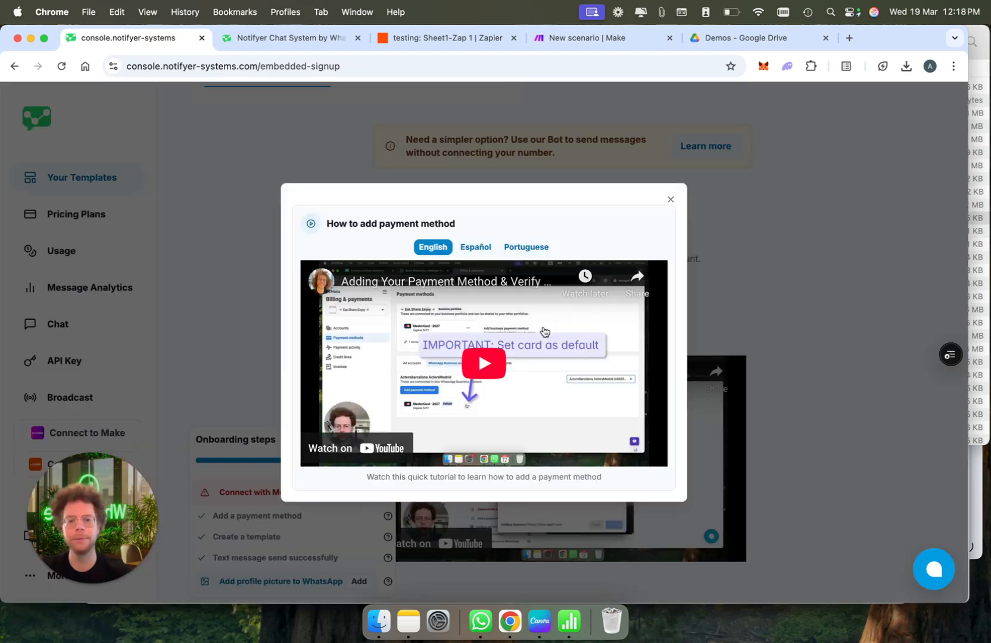
{"action": "left_click", "coordinate": [670, 200]}
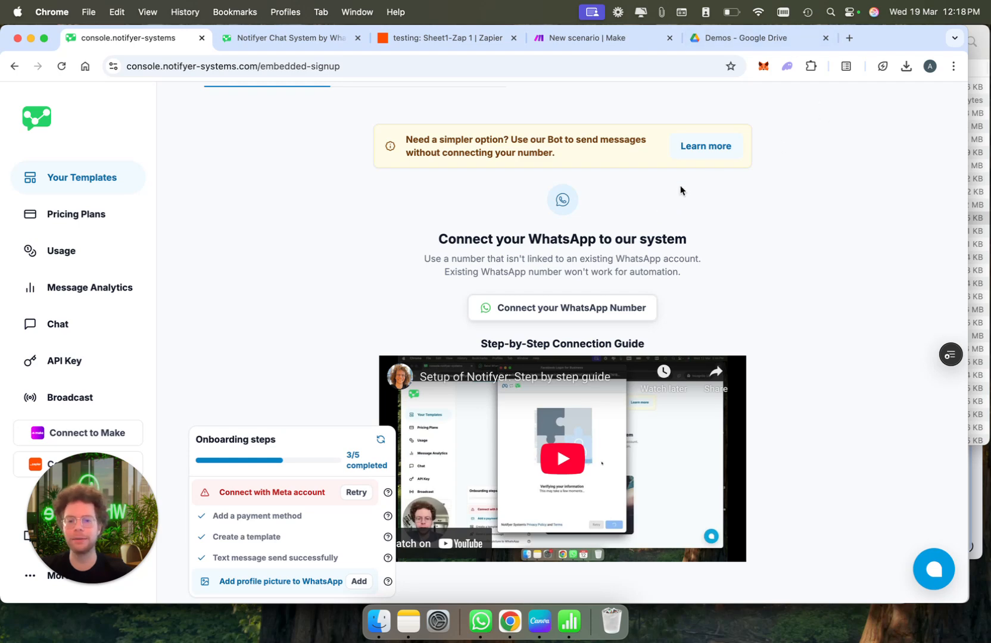
Follow Learn more to the example page of a message sent from the bot's number
{"action": "left_click", "coordinate": [720, 153]}
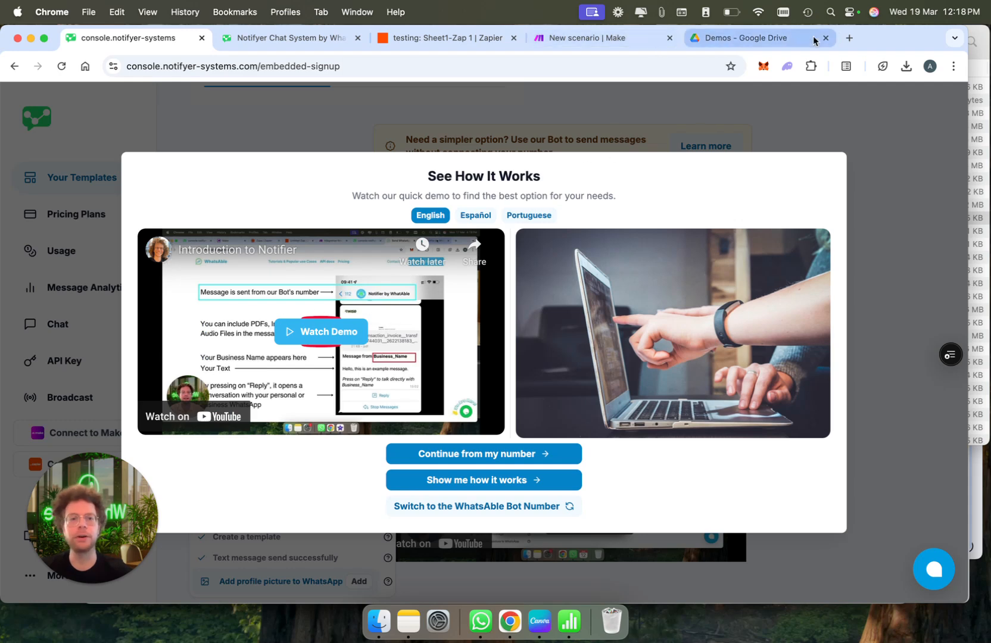
{"action": "left_click", "coordinate": [848, 38]}
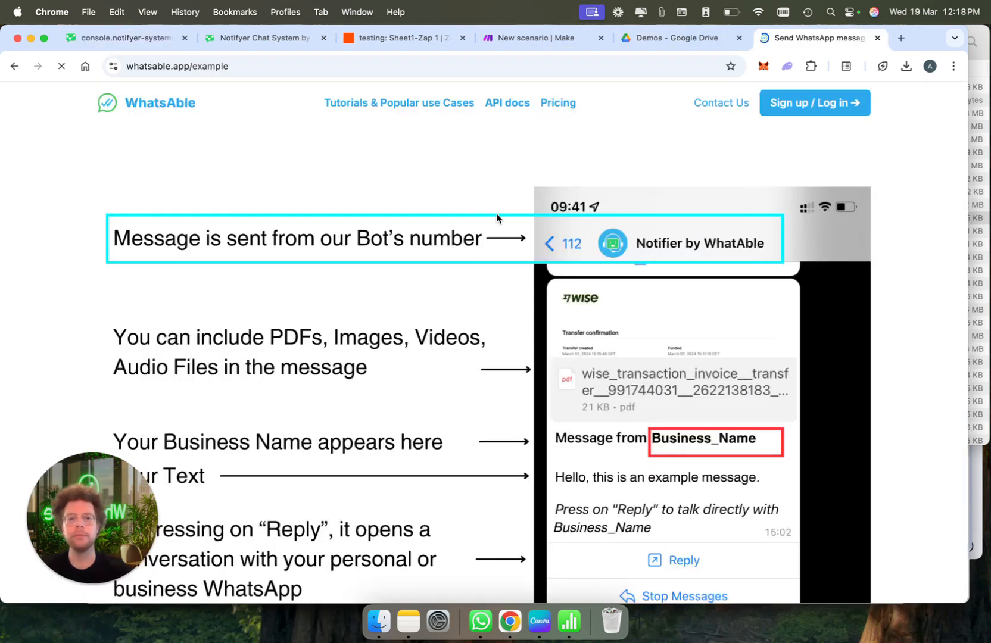
{"action": "scroll", "coordinate": [666, 353], "scroll_direction": "down", "scroll_amount": 1}
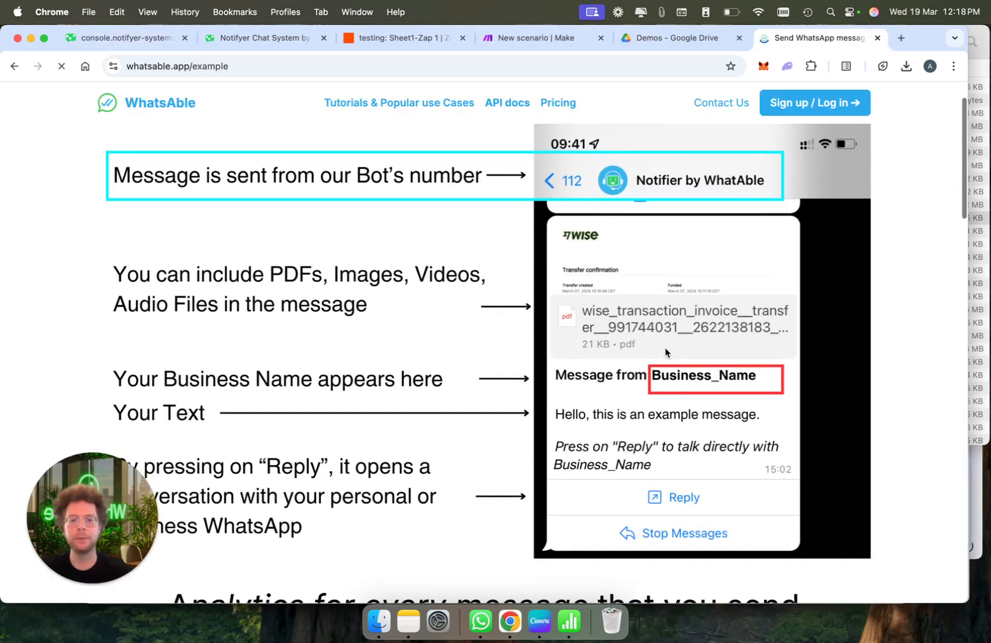